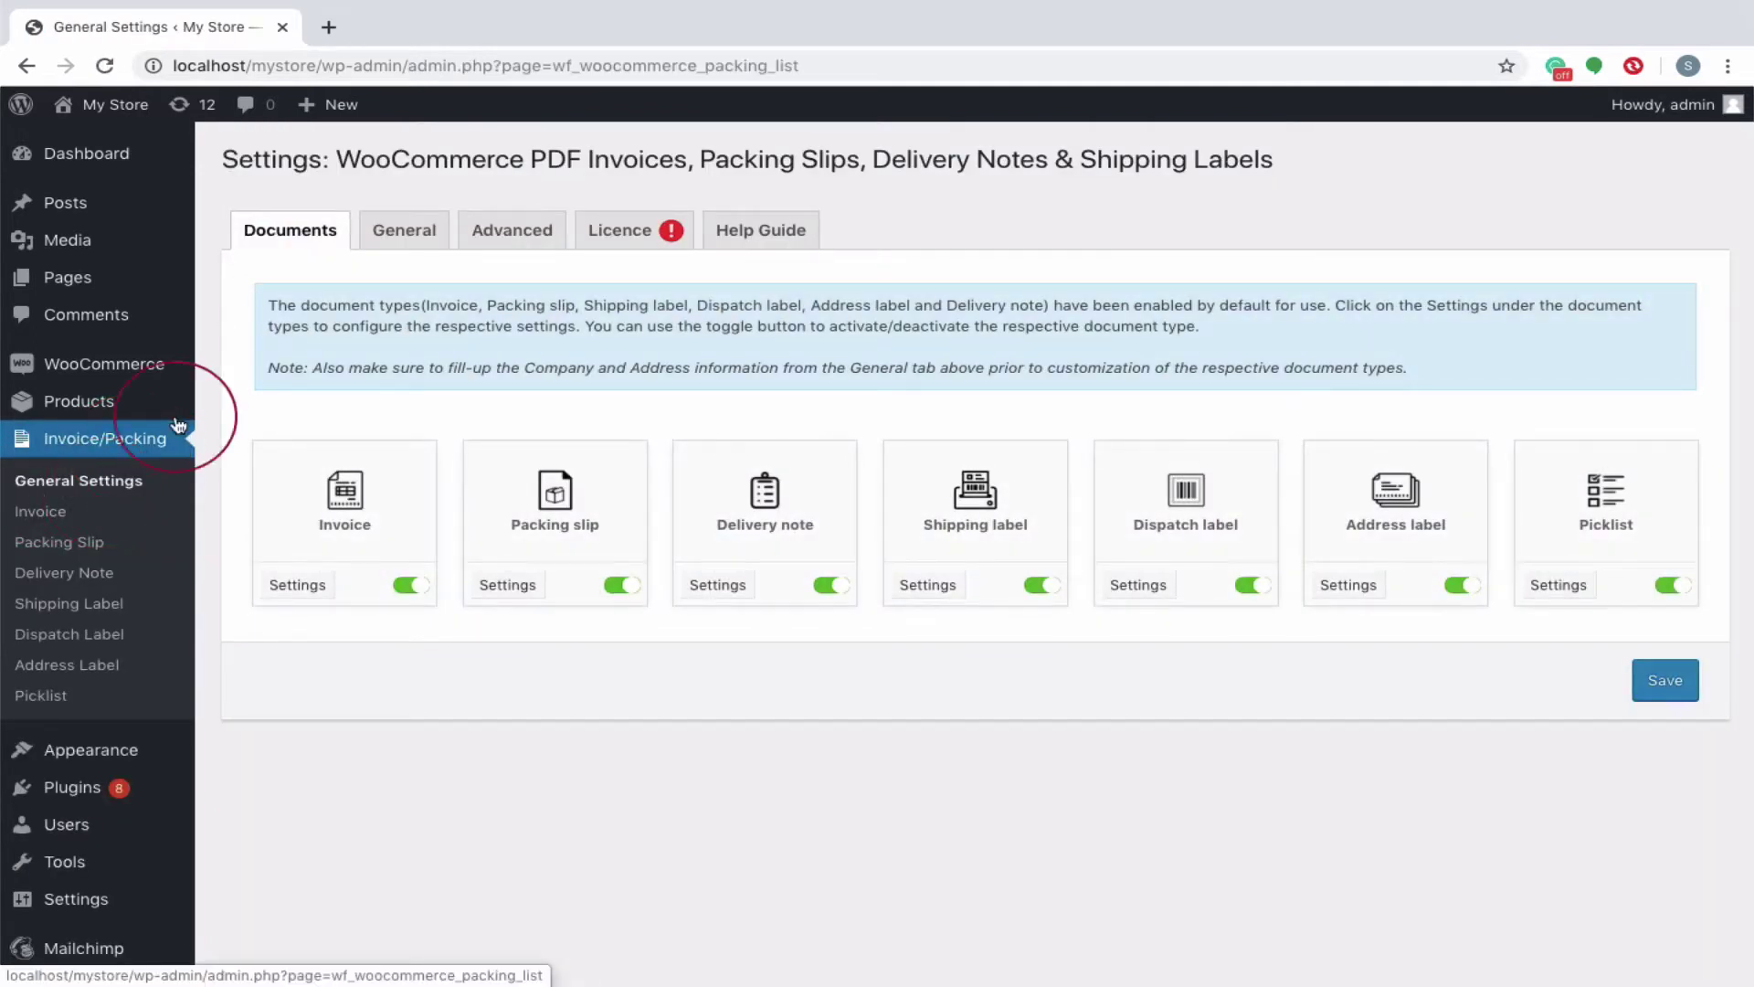
Switch the Packing slip and Invoice document types off and back on.
{"action": "left_click_drag", "start_coordinate": [315, 169], "coordinate": [219, 171]}
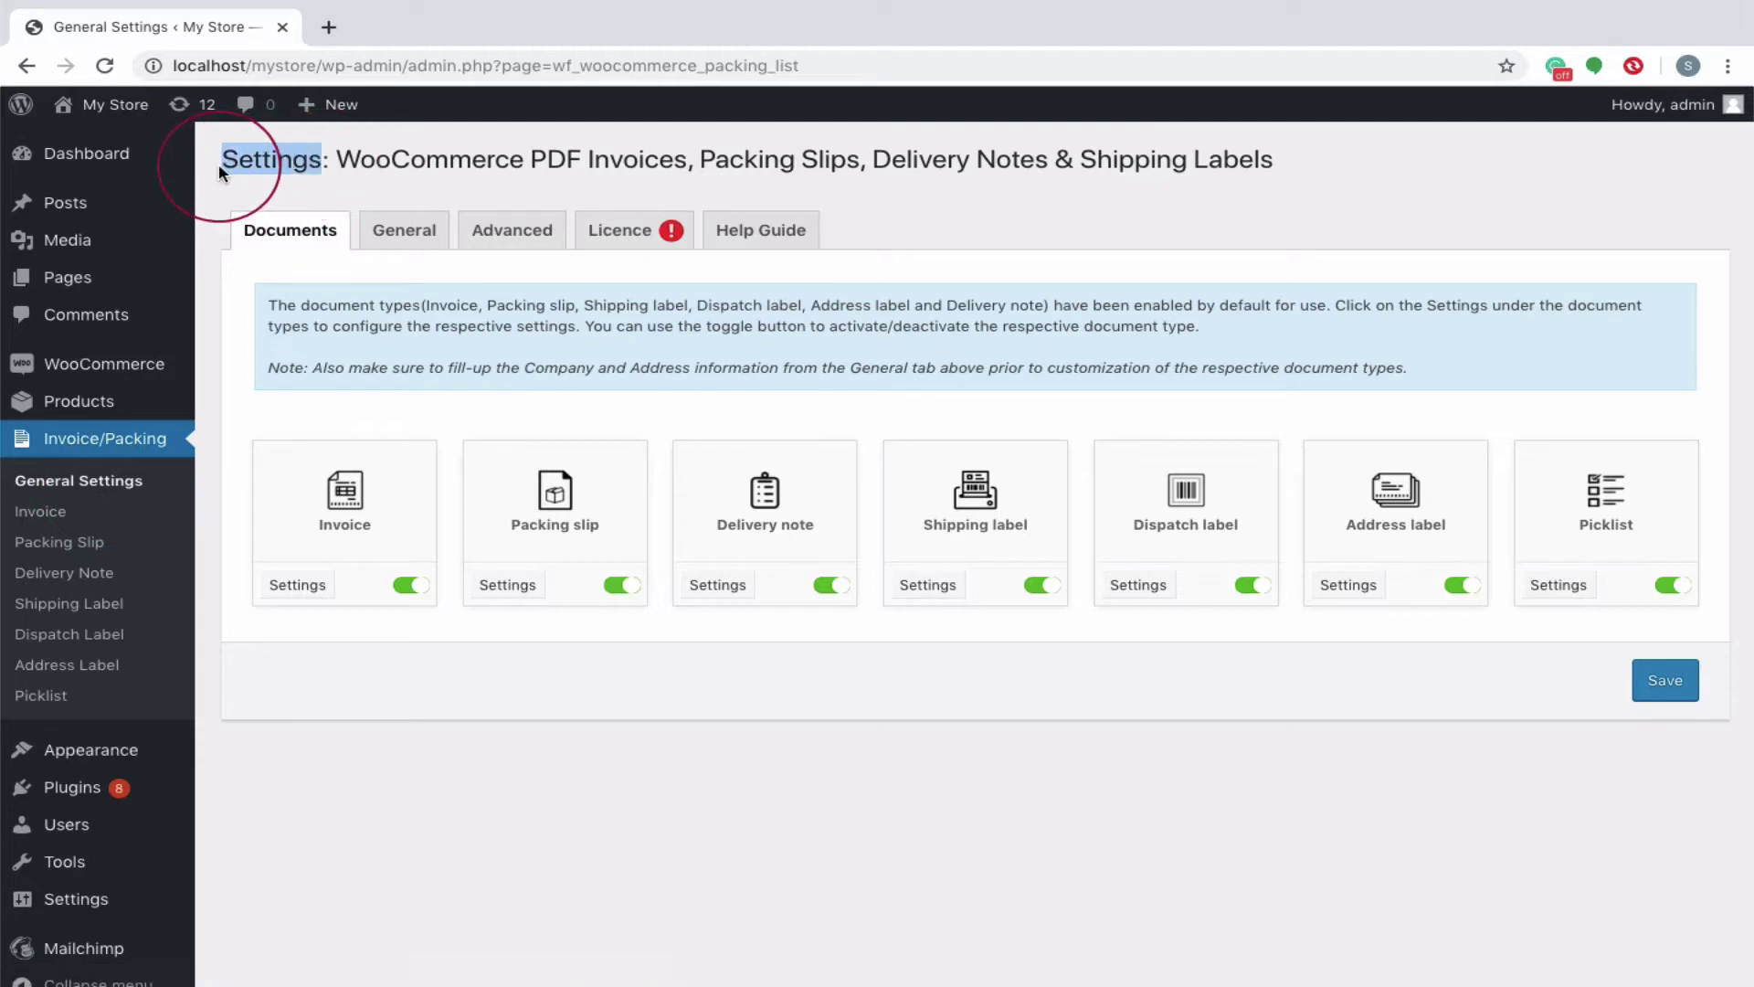
{"action": "left_click", "coordinate": [639, 592]}
{"action": "left_click", "coordinate": [640, 592]}
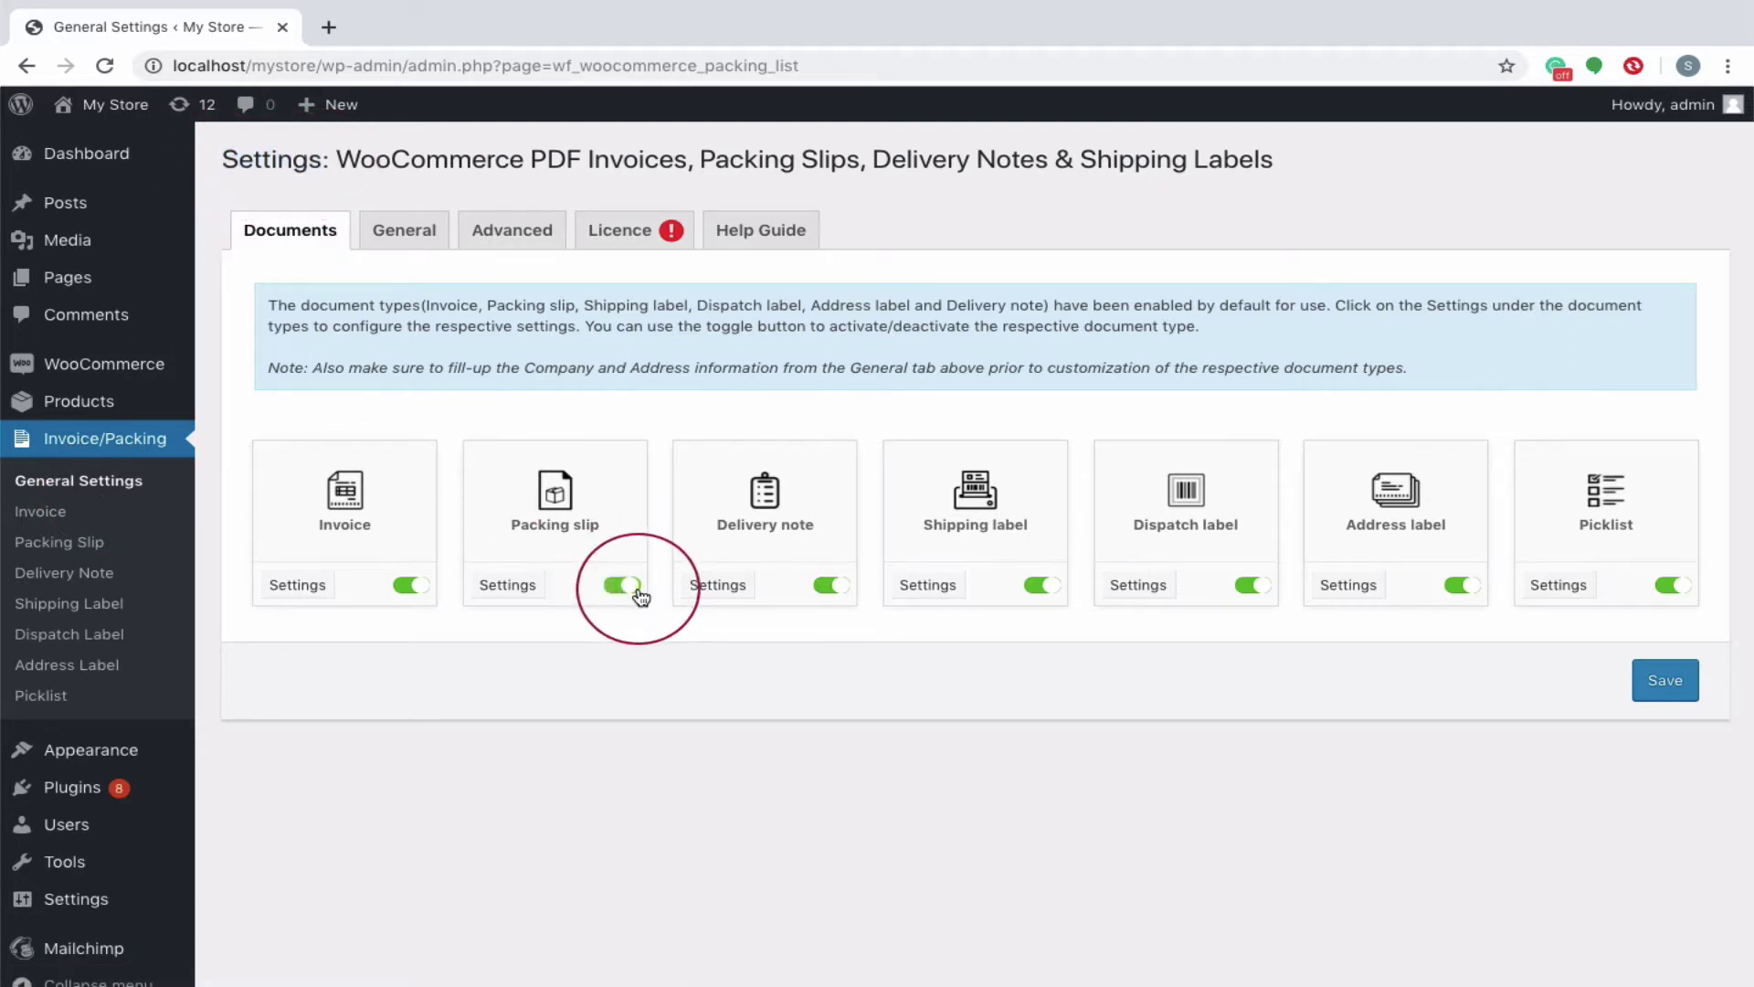
{"action": "left_click", "coordinate": [413, 592]}
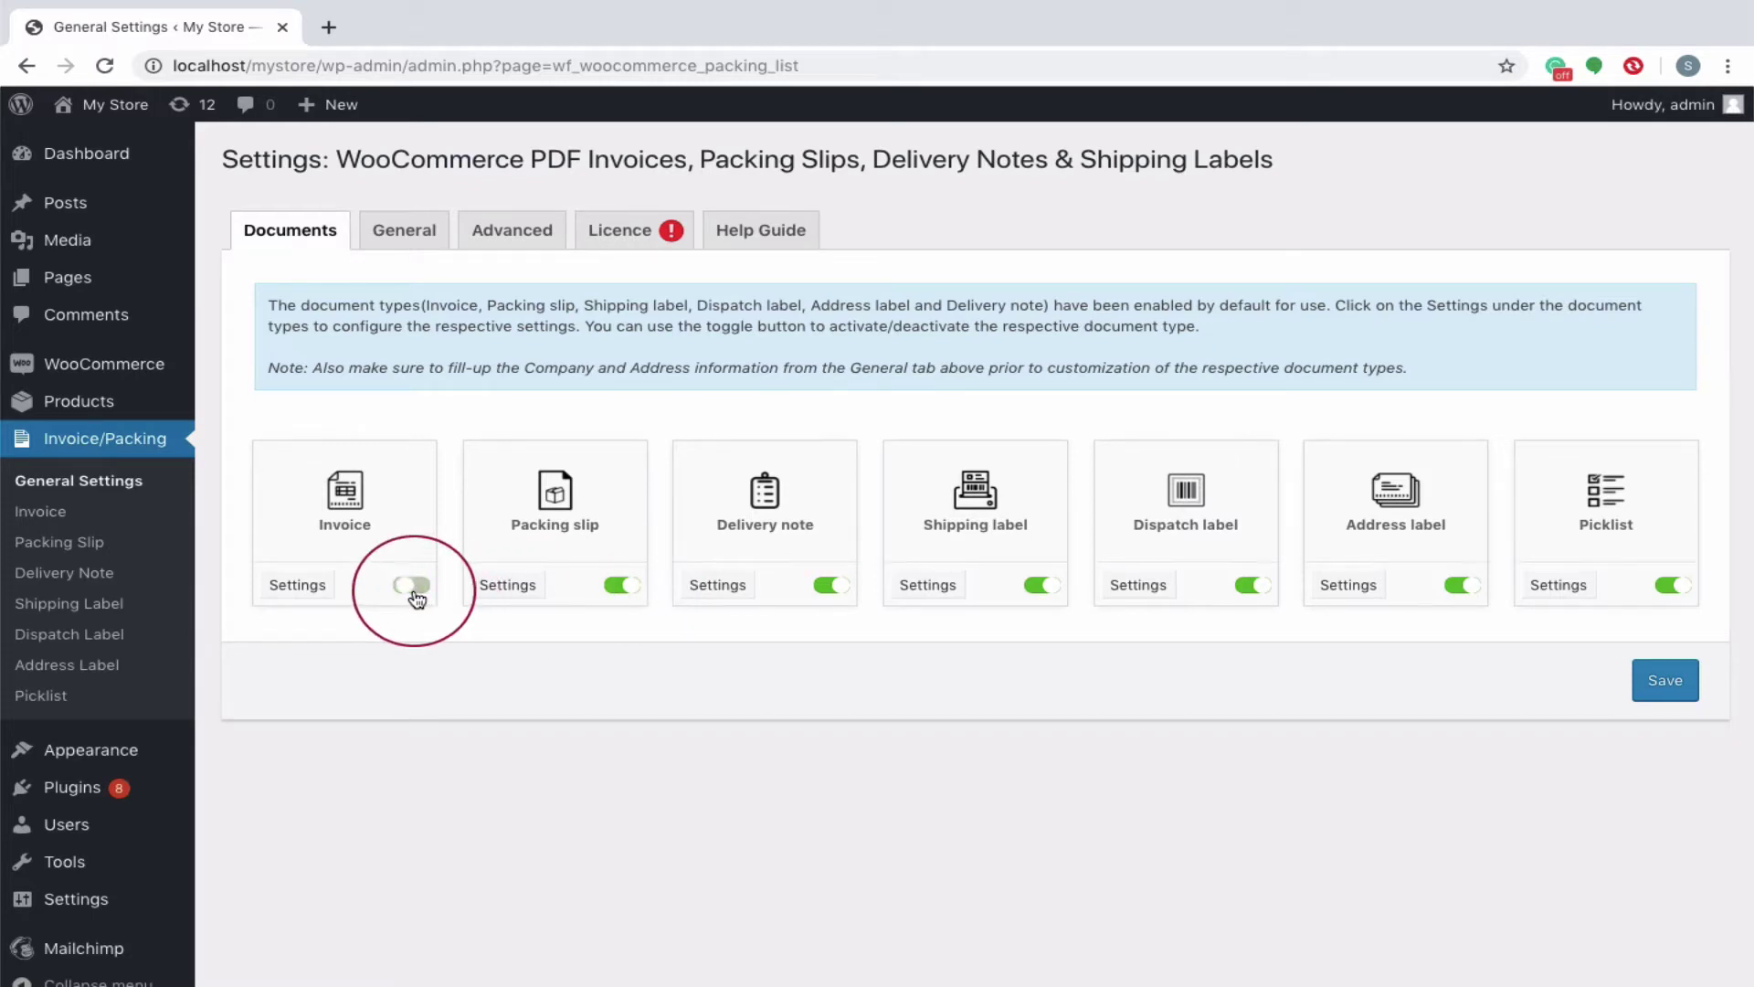
{"action": "left_click", "coordinate": [414, 589]}
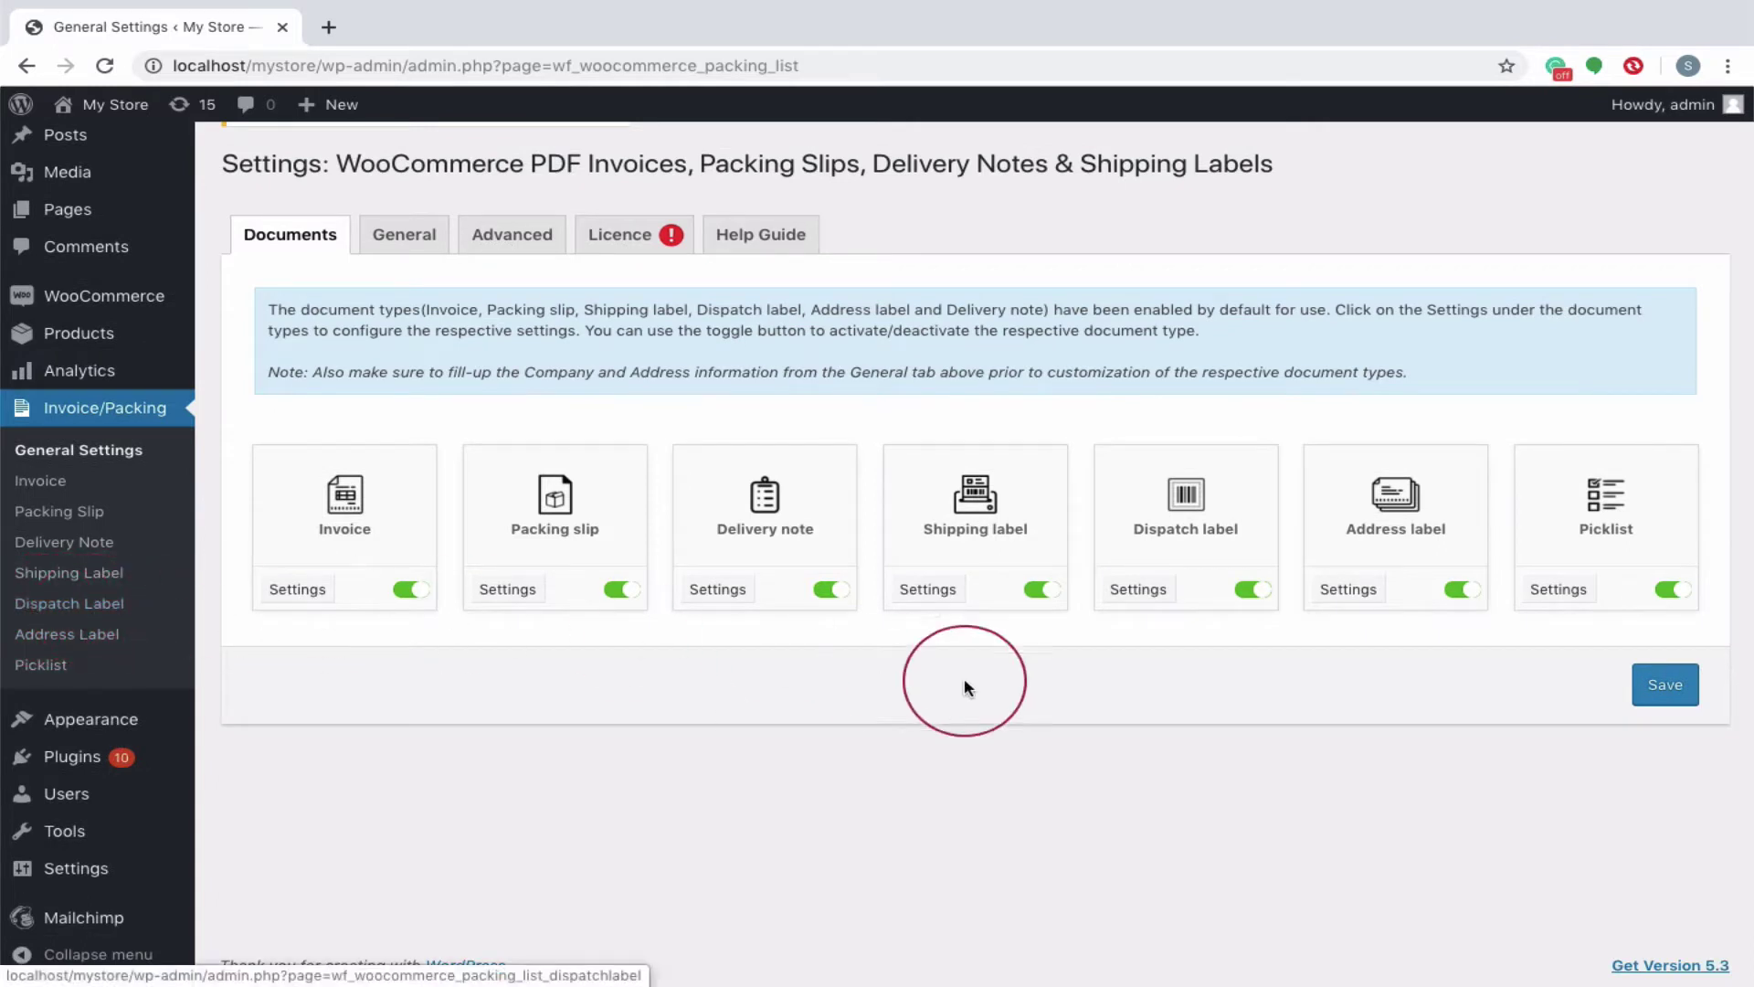
Deactivate the Dispatch label document type and save the document settings.
{"action": "left_click", "coordinate": [1259, 590]}
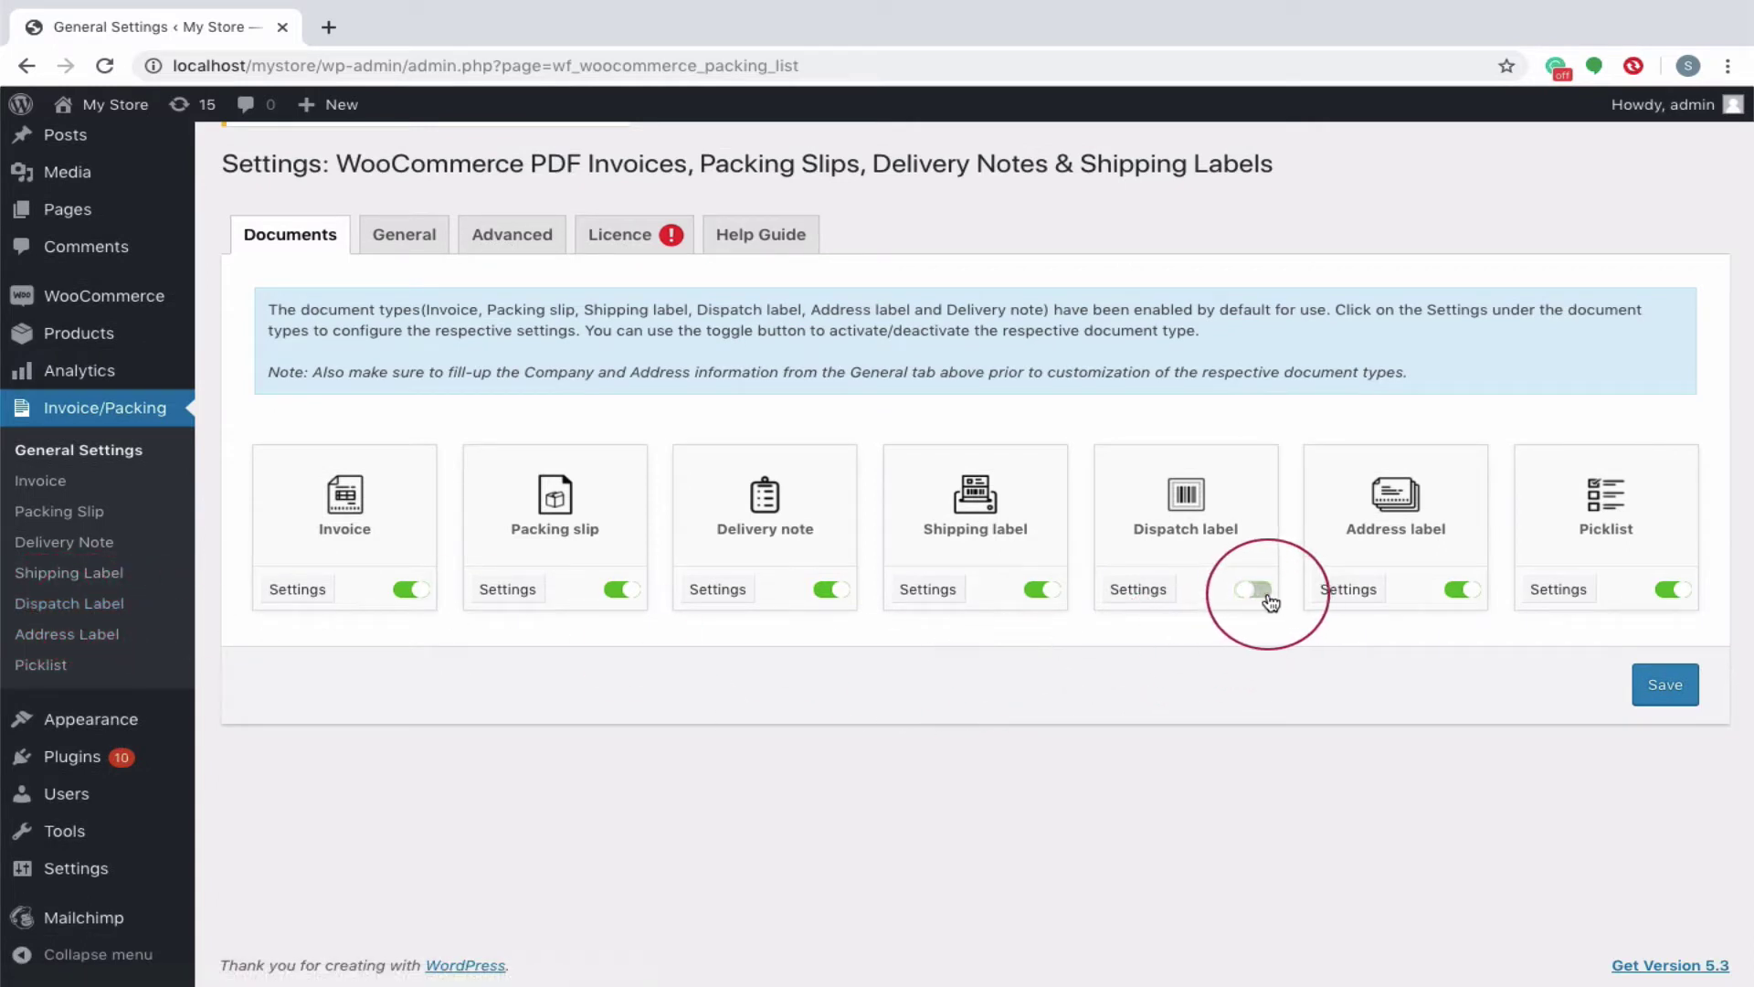
{"action": "left_click", "coordinate": [1649, 681]}
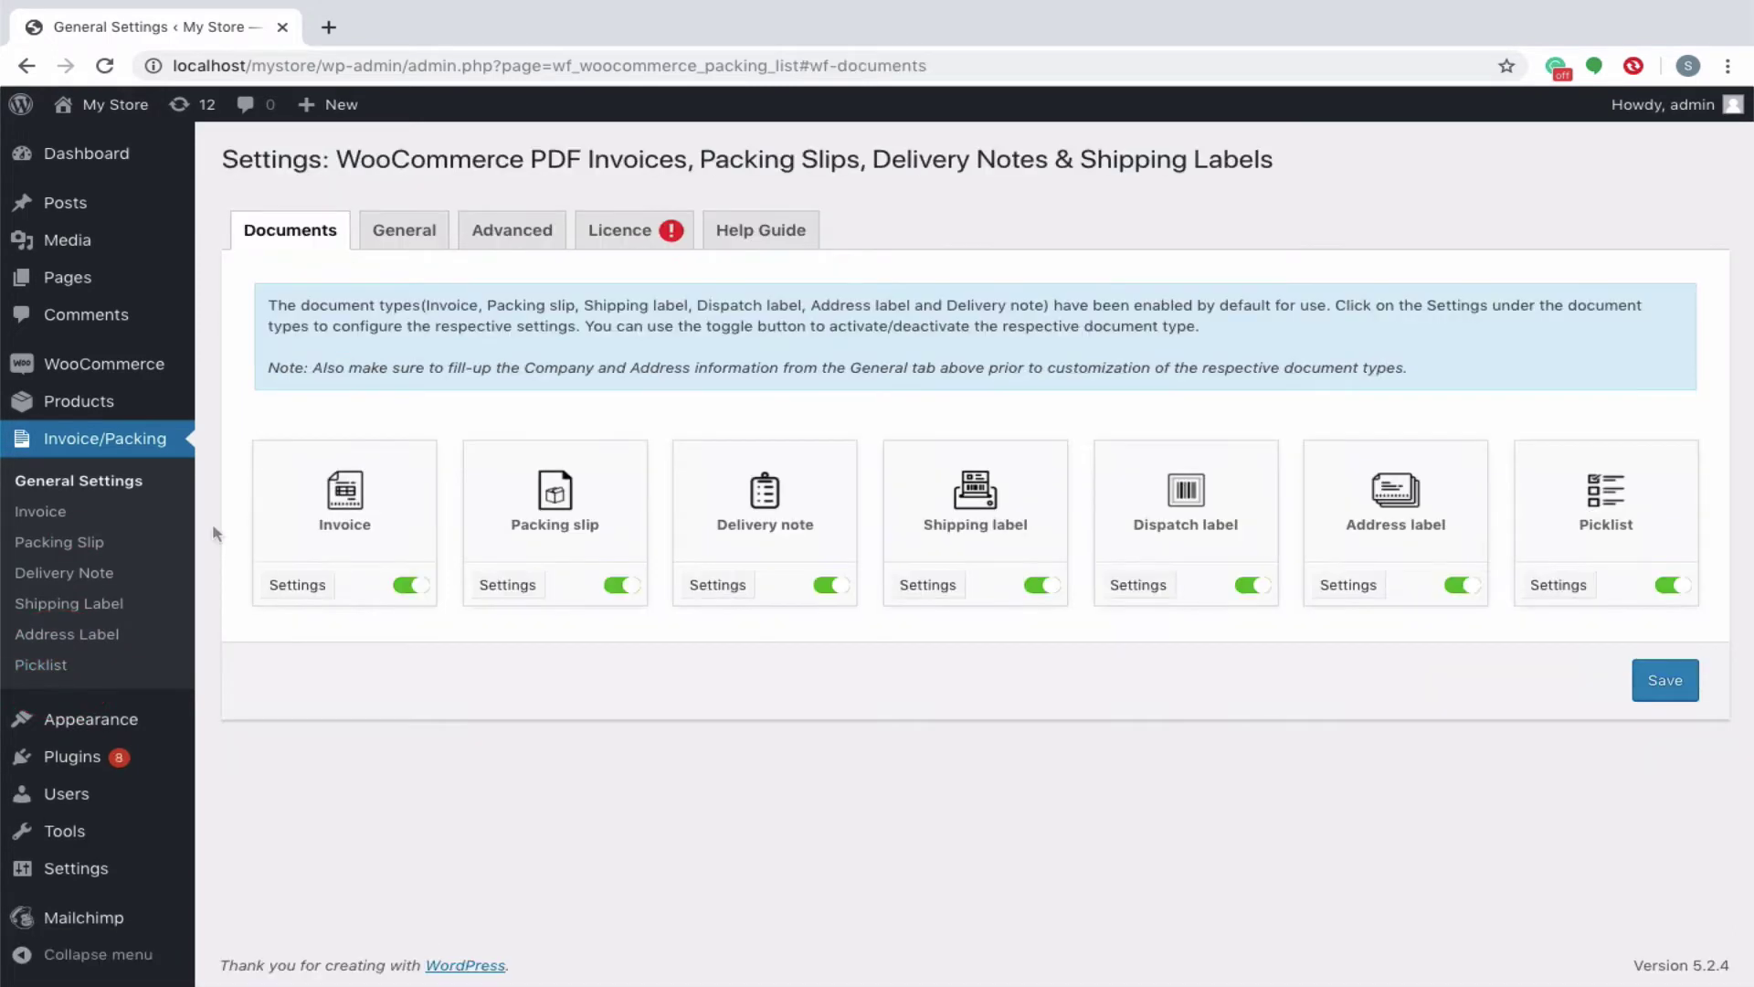
In the general settings, load the sender address details from WooCommerce.
{"action": "left_click", "coordinate": [366, 233]}
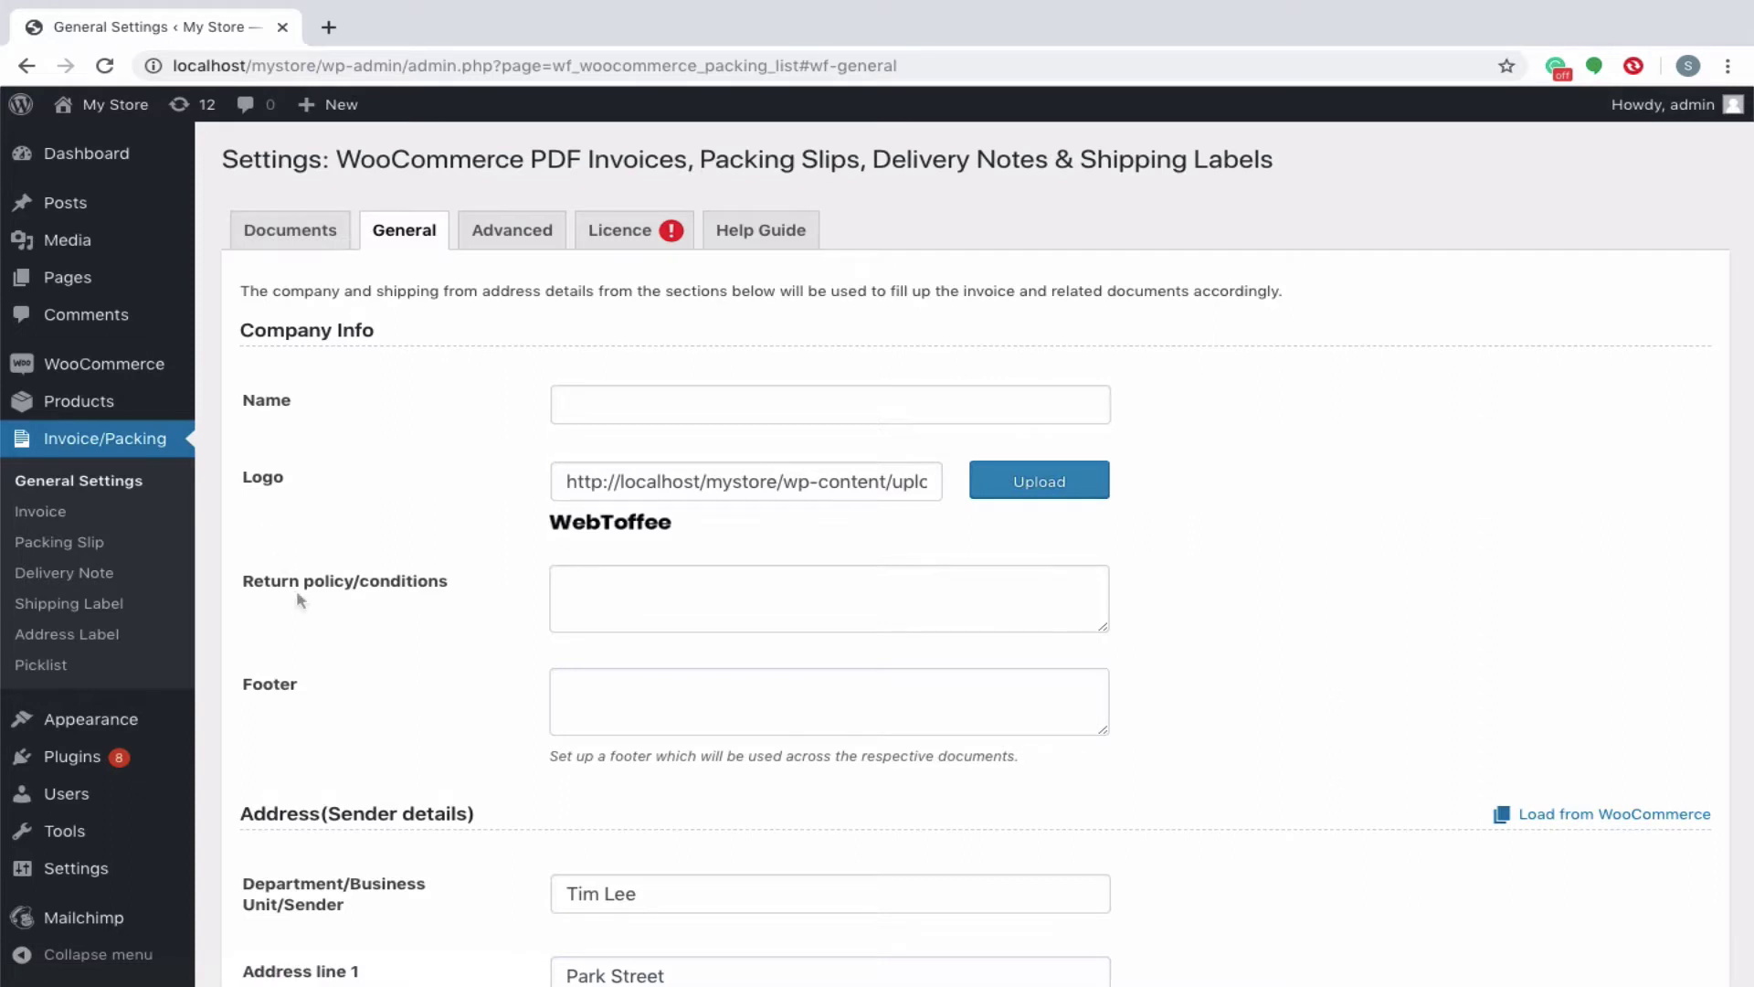
{"action": "scroll", "coordinate": [296, 589], "scroll_direction": "down", "scroll_amount": 3}
{"action": "scroll", "coordinate": [297, 598], "scroll_direction": "down", "scroll_amount": 2}
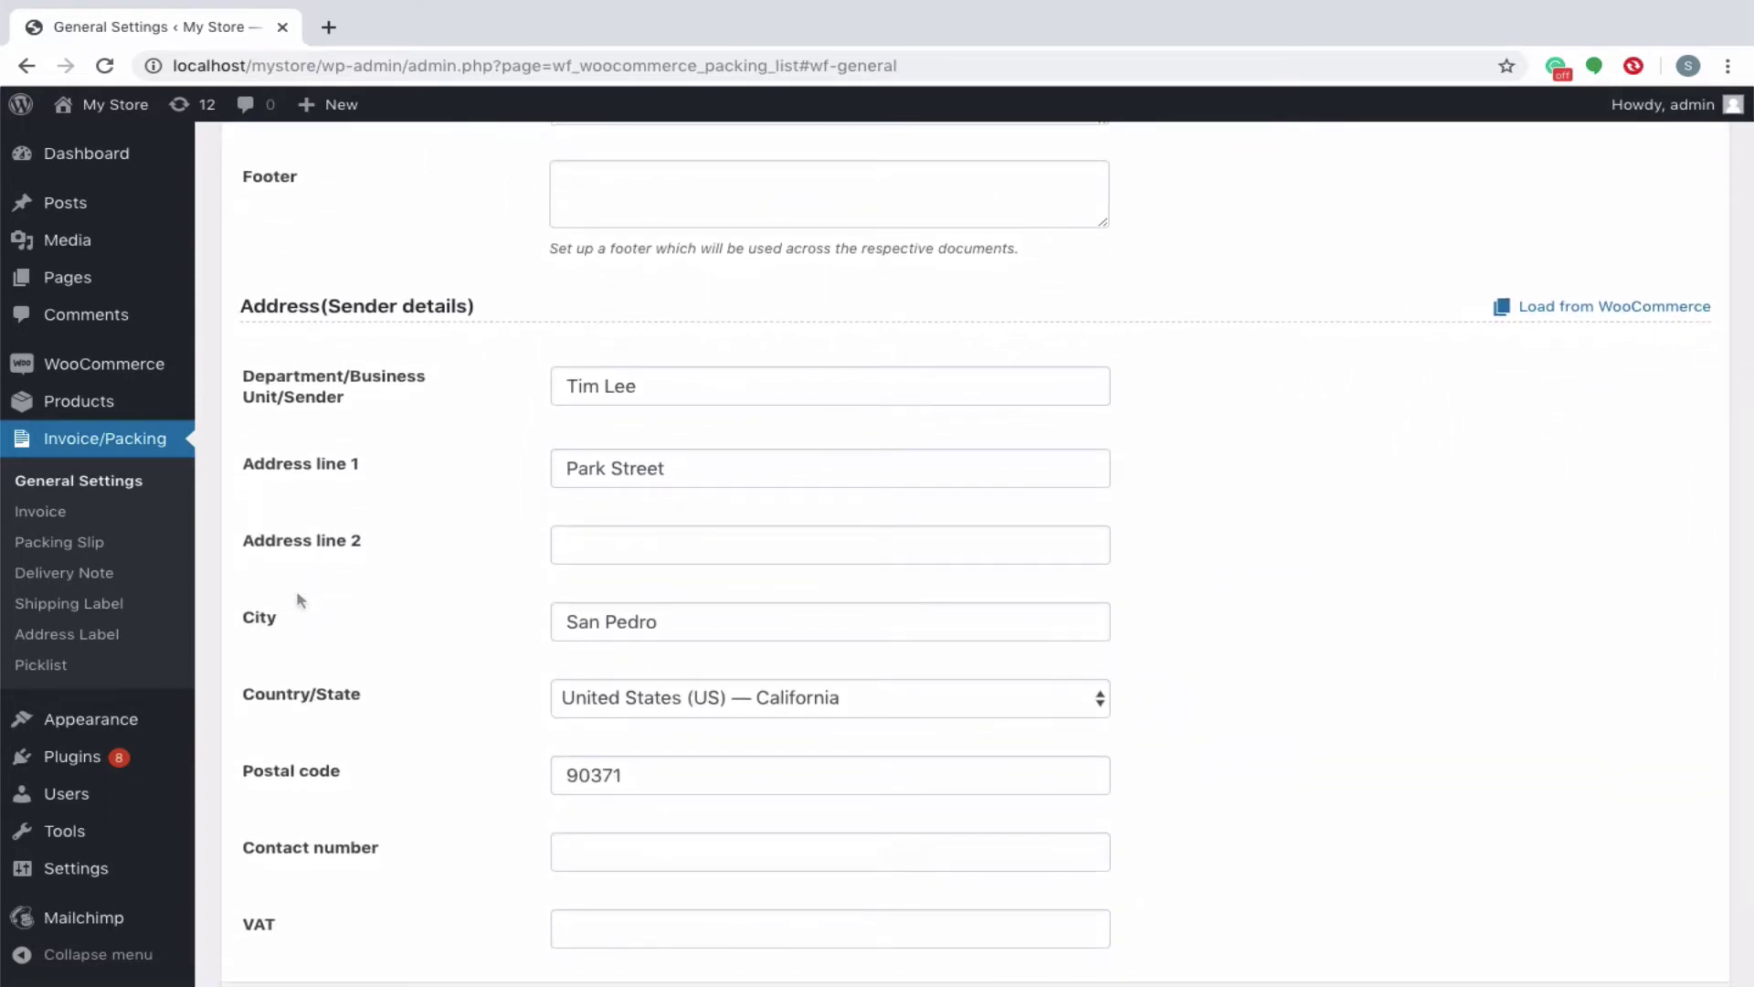
{"action": "left_click", "coordinate": [1599, 315]}
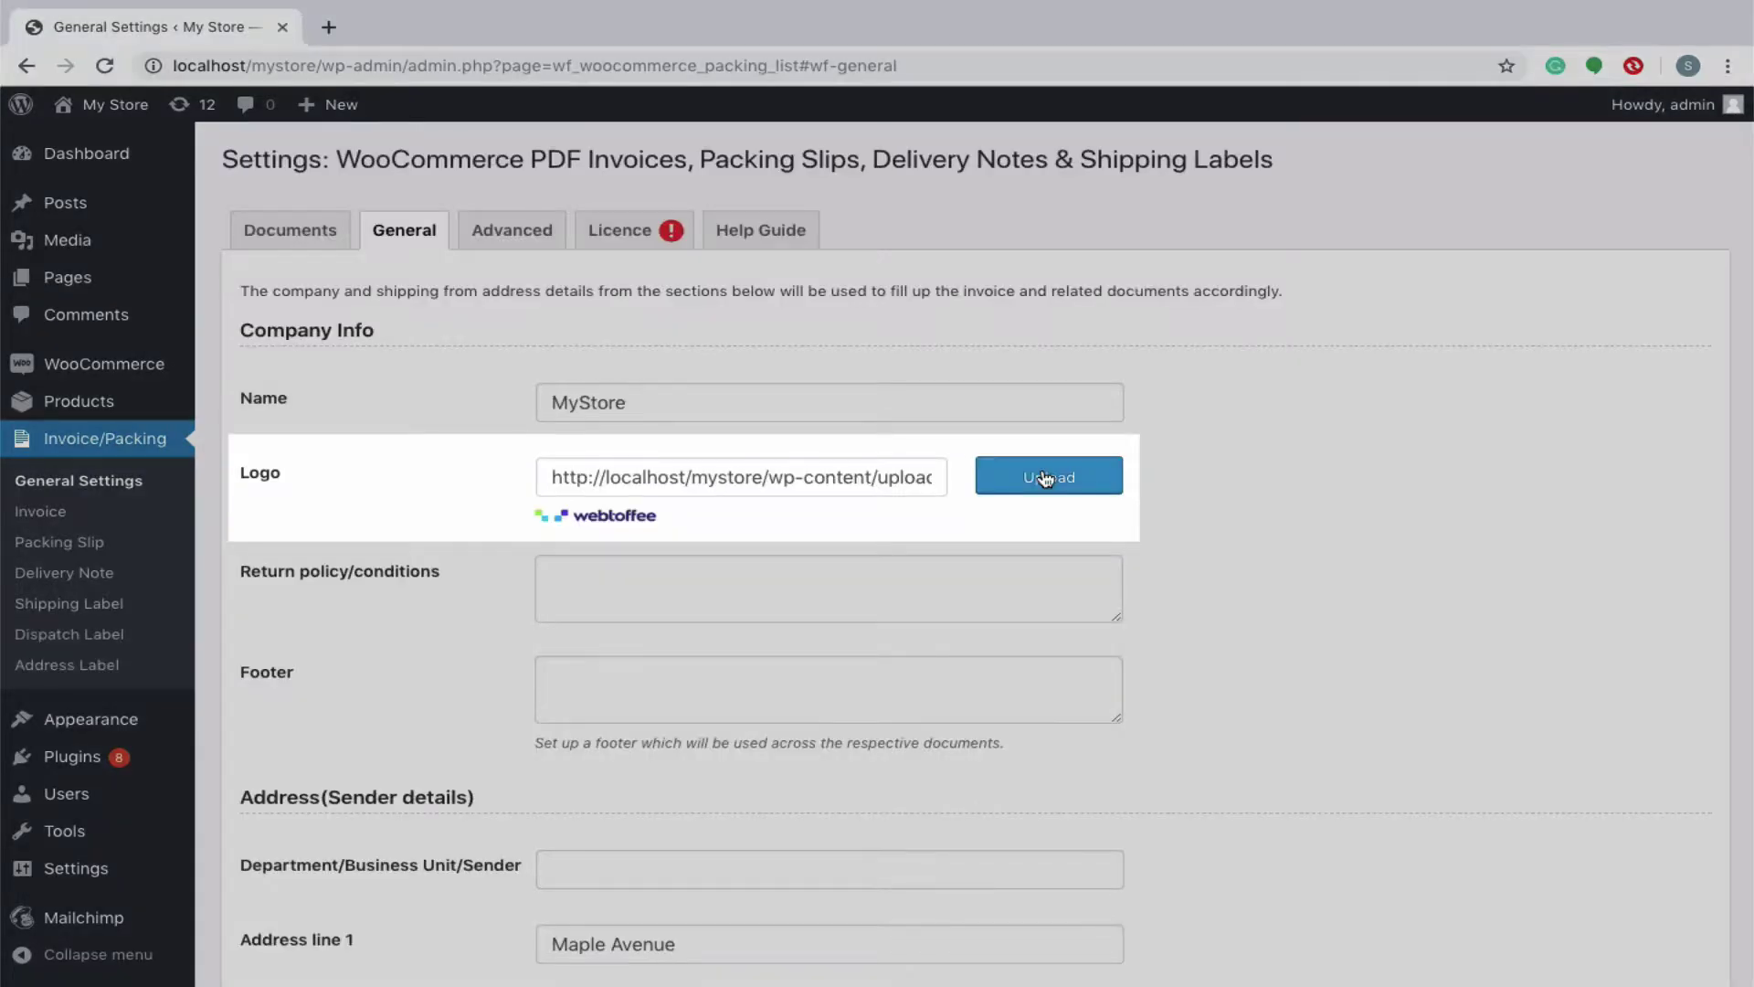
Set the company logo to WebToffee-Logo.png from the media library.
{"action": "left_click", "coordinate": [1045, 477]}
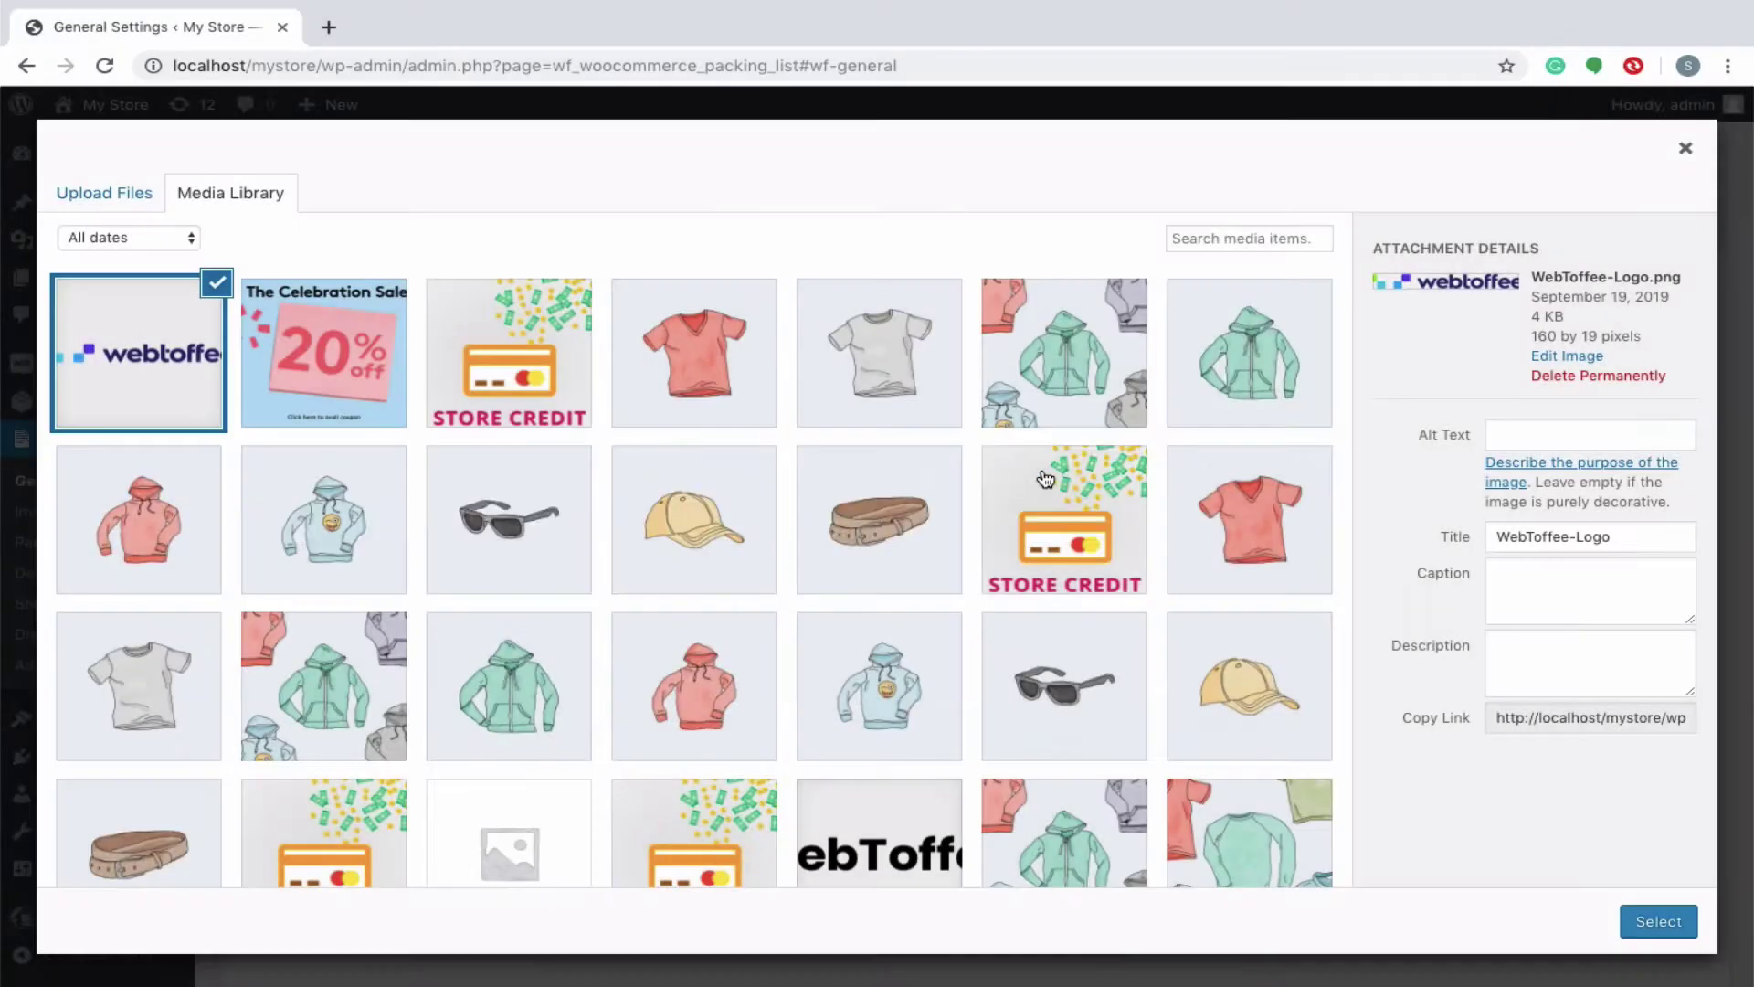
{"action": "left_click", "coordinate": [149, 390]}
{"action": "left_click", "coordinate": [149, 390]}
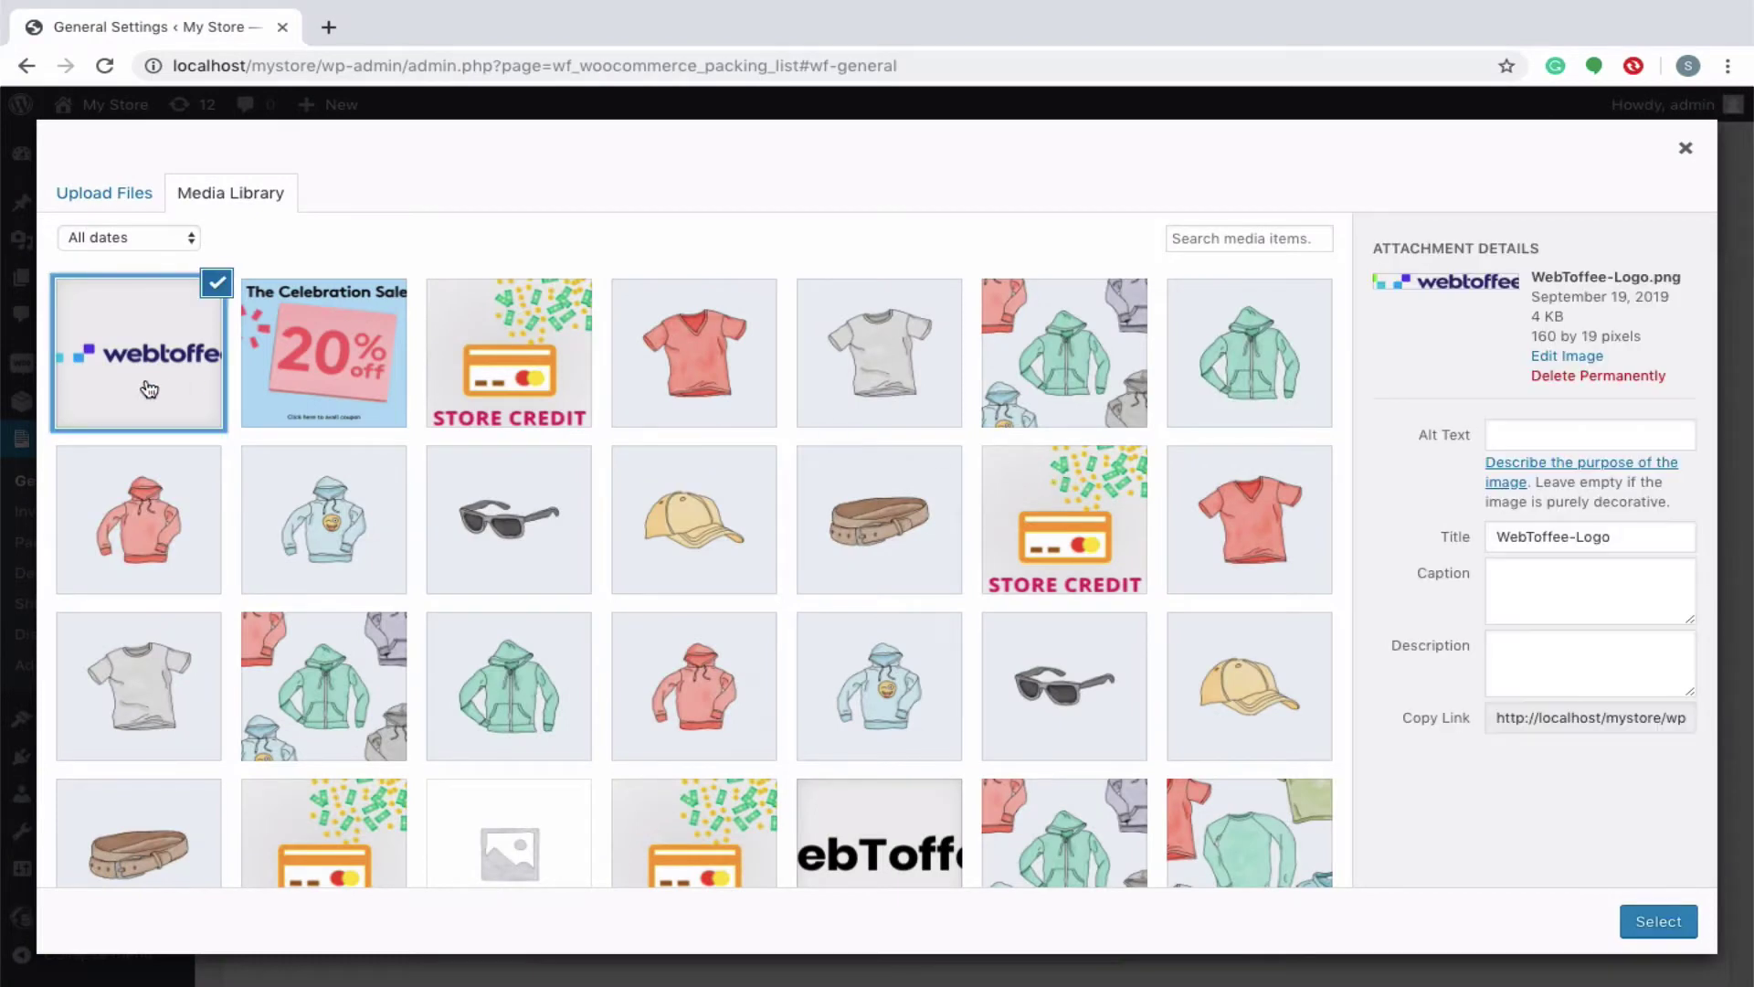
{"action": "left_click_drag", "start_coordinate": [1533, 336], "coordinate": [1599, 340]}
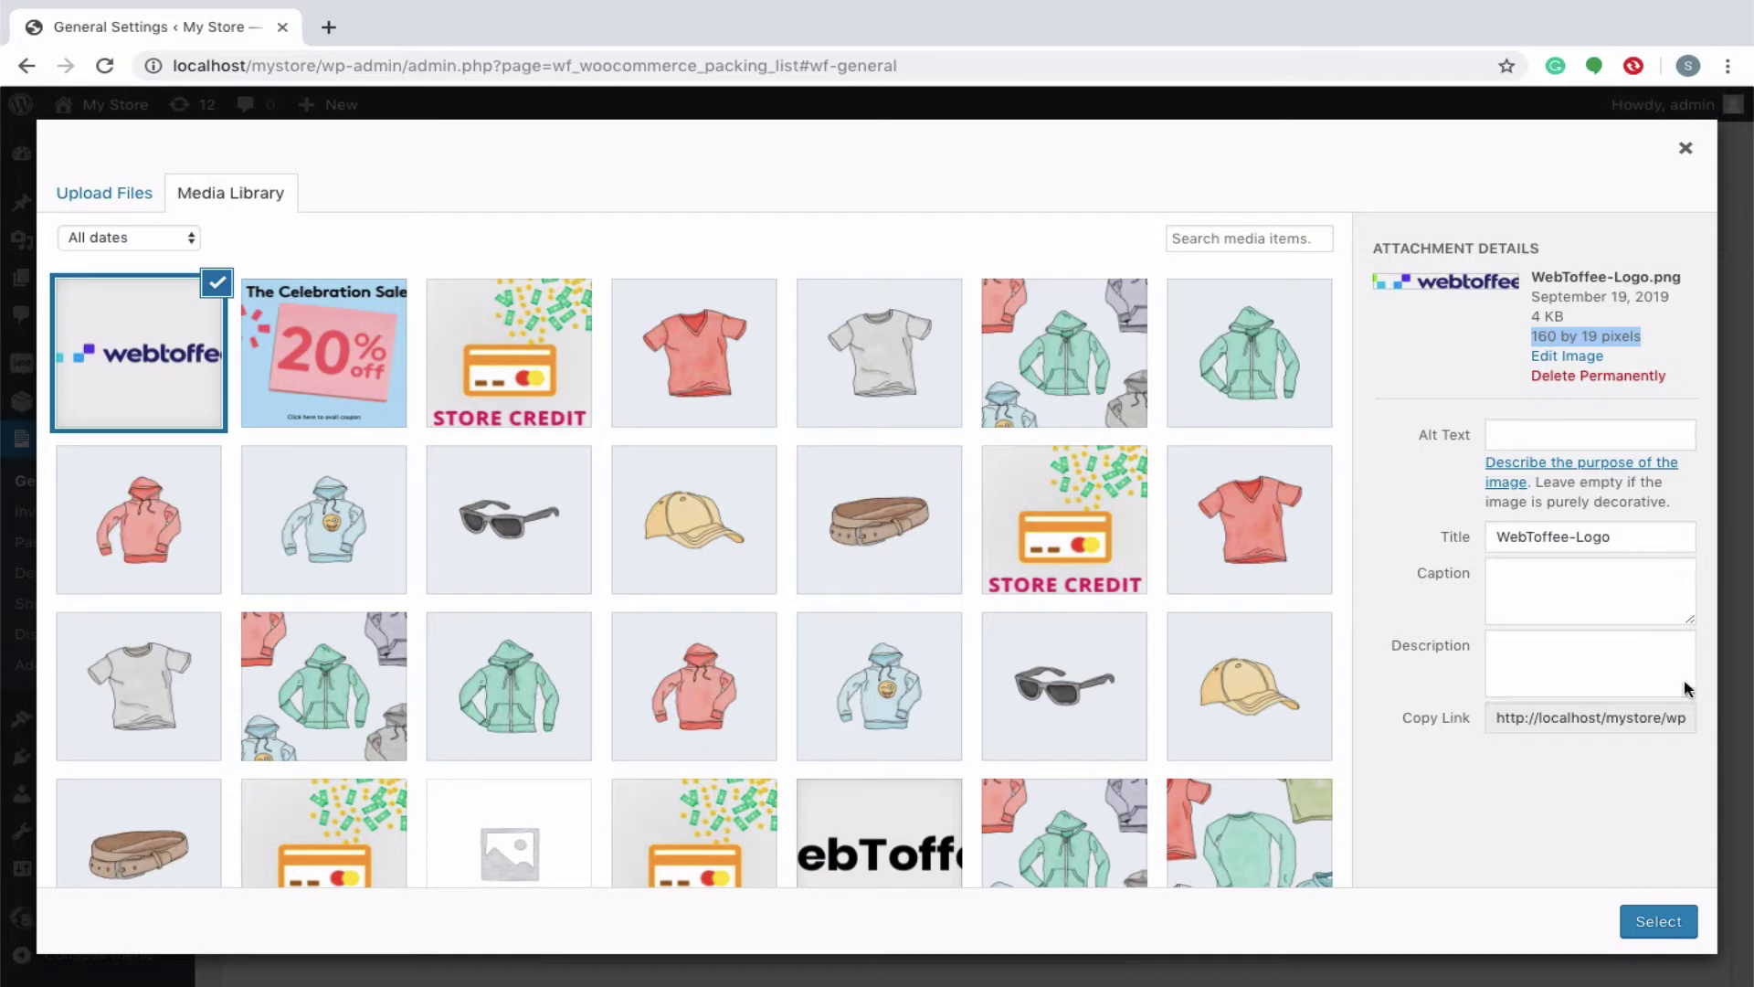
{"action": "left_click", "coordinate": [1638, 928]}
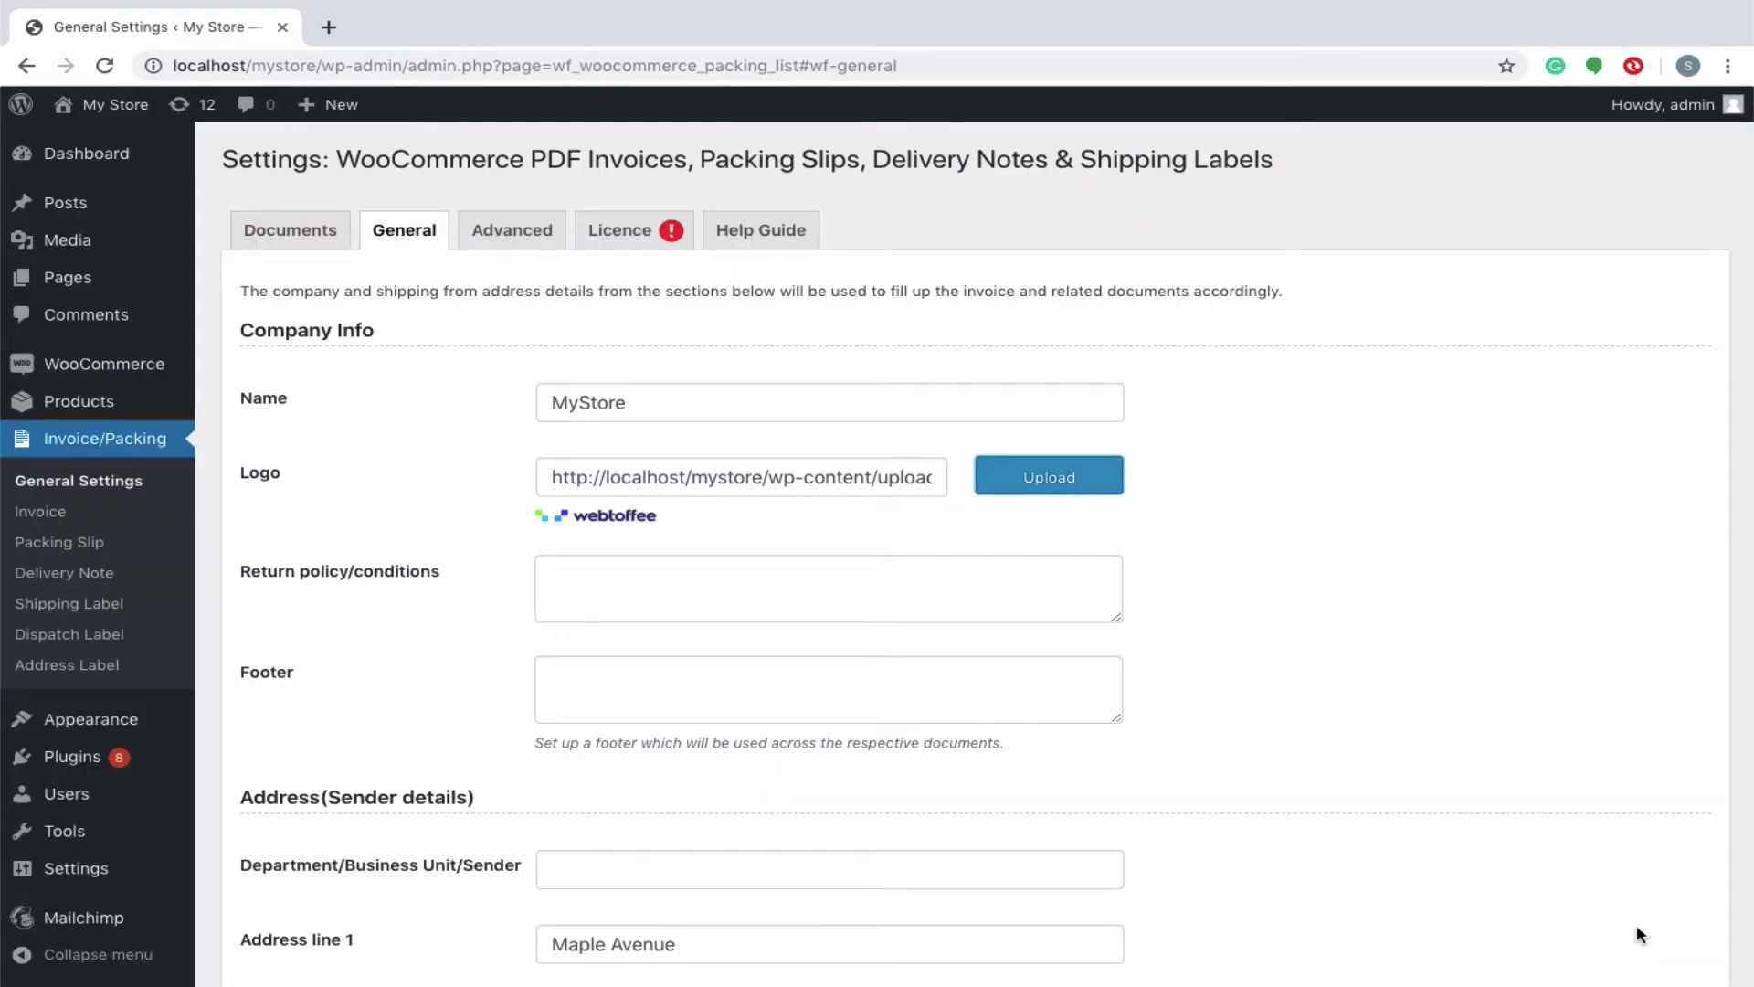
Examine the plugin's Advanced settings and the list of filters in its Help Guide.
{"action": "left_click", "coordinate": [510, 233]}
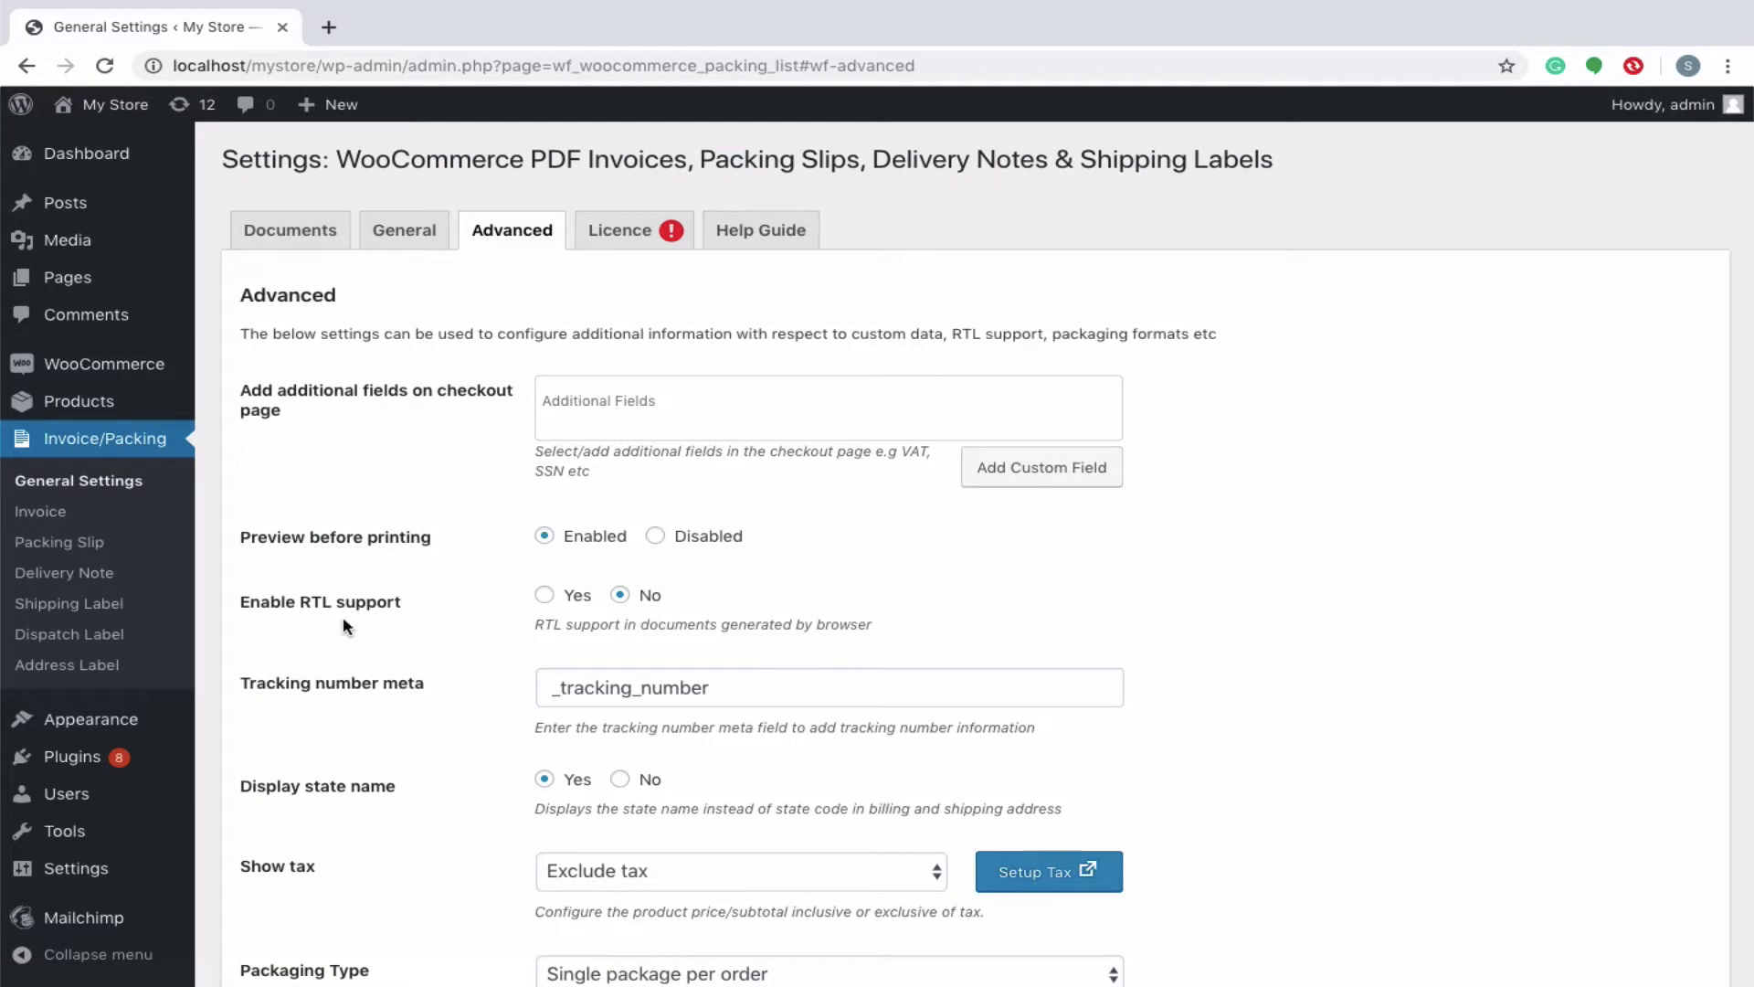
{"action": "scroll", "coordinate": [343, 617], "scroll_direction": "down", "scroll_amount": 3}
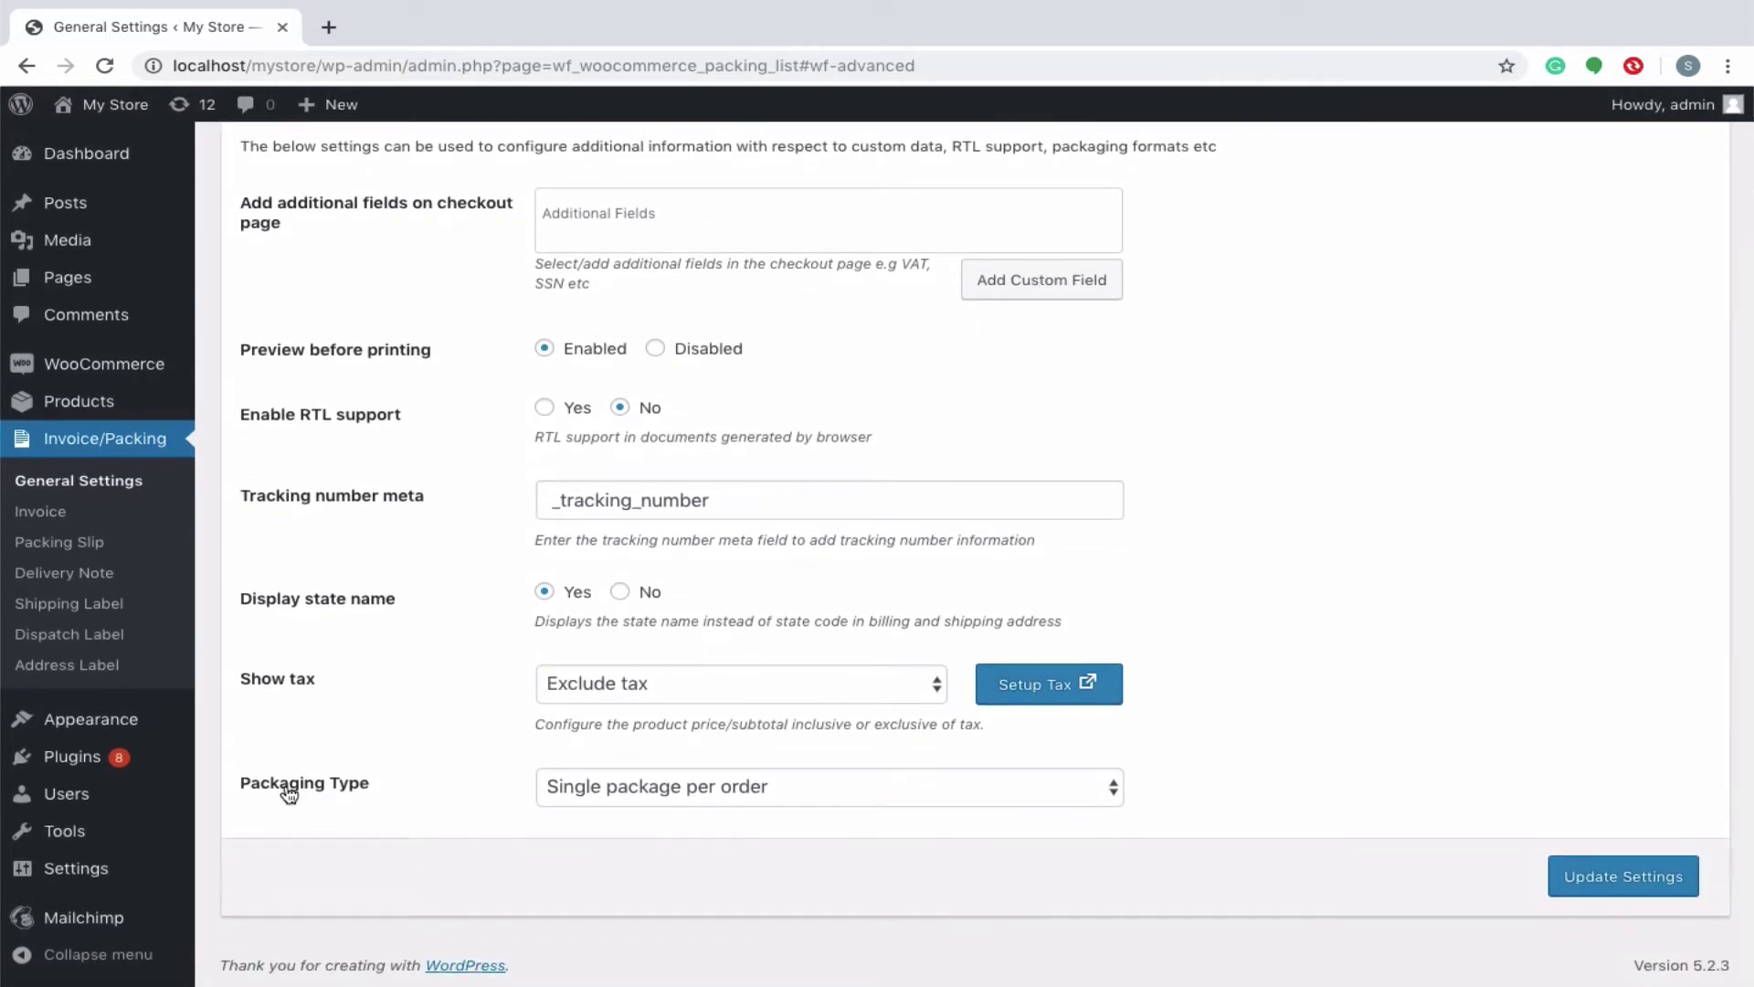
{"action": "scroll", "coordinate": [289, 794], "scroll_direction": "up", "scroll_amount": 3}
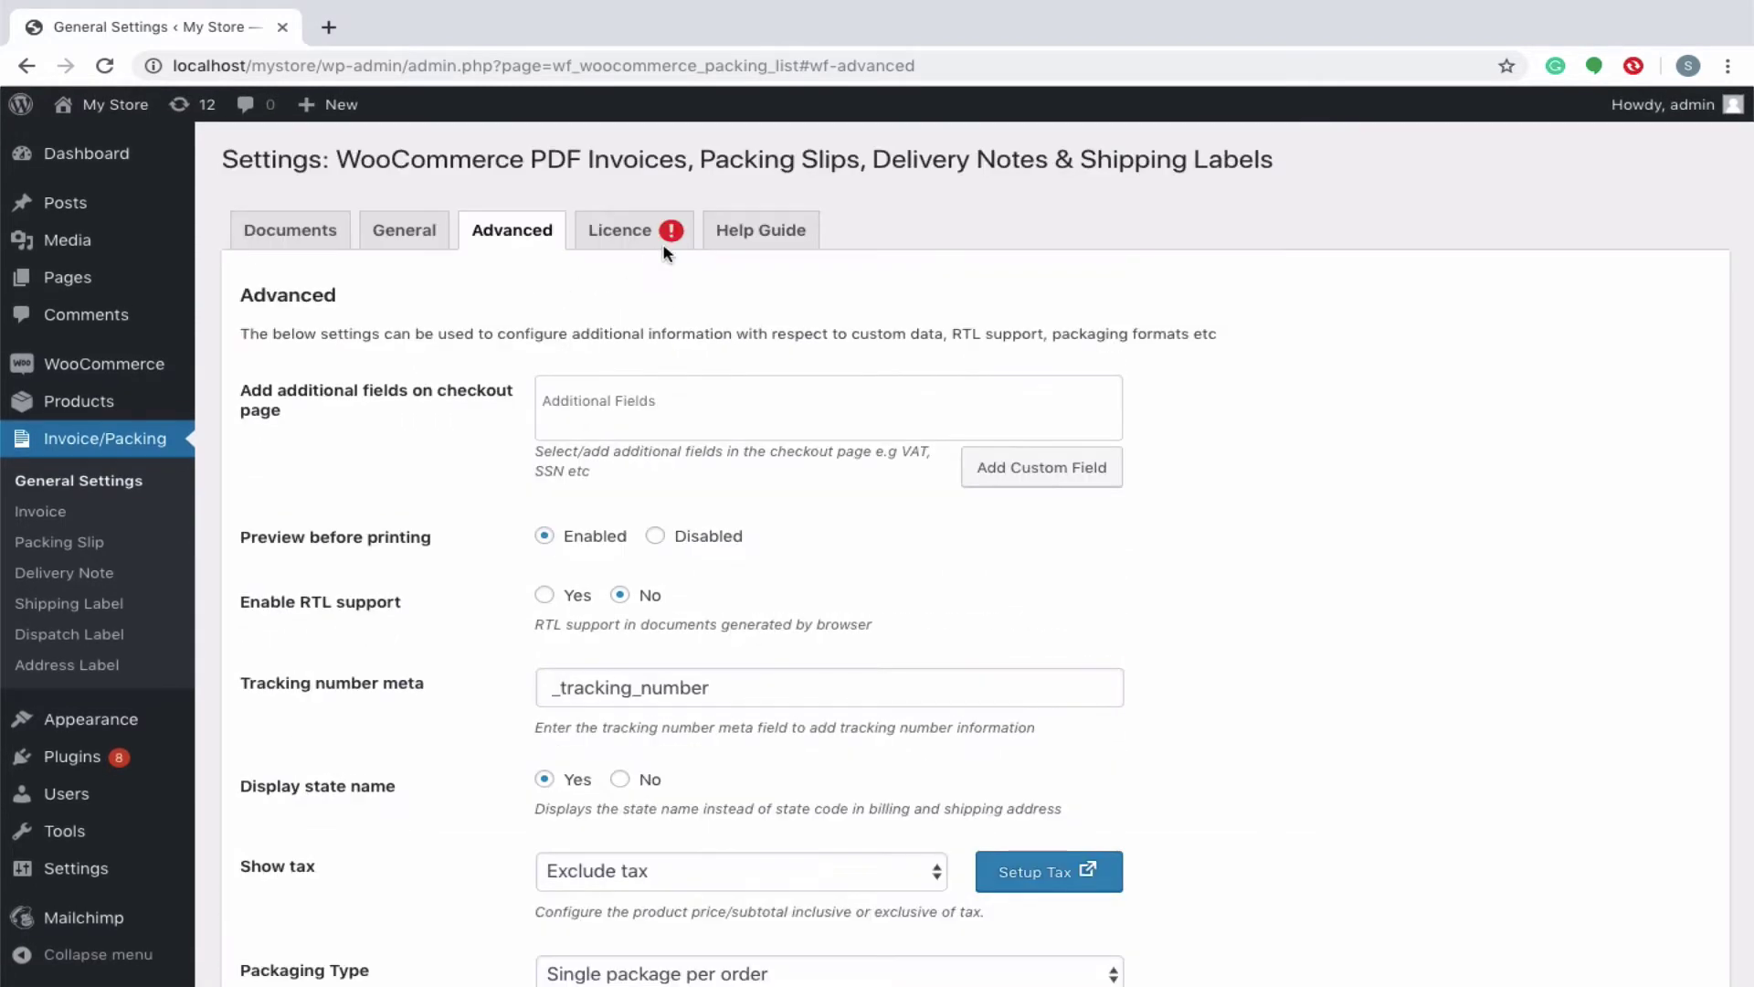
{"action": "left_click", "coordinate": [748, 234]}
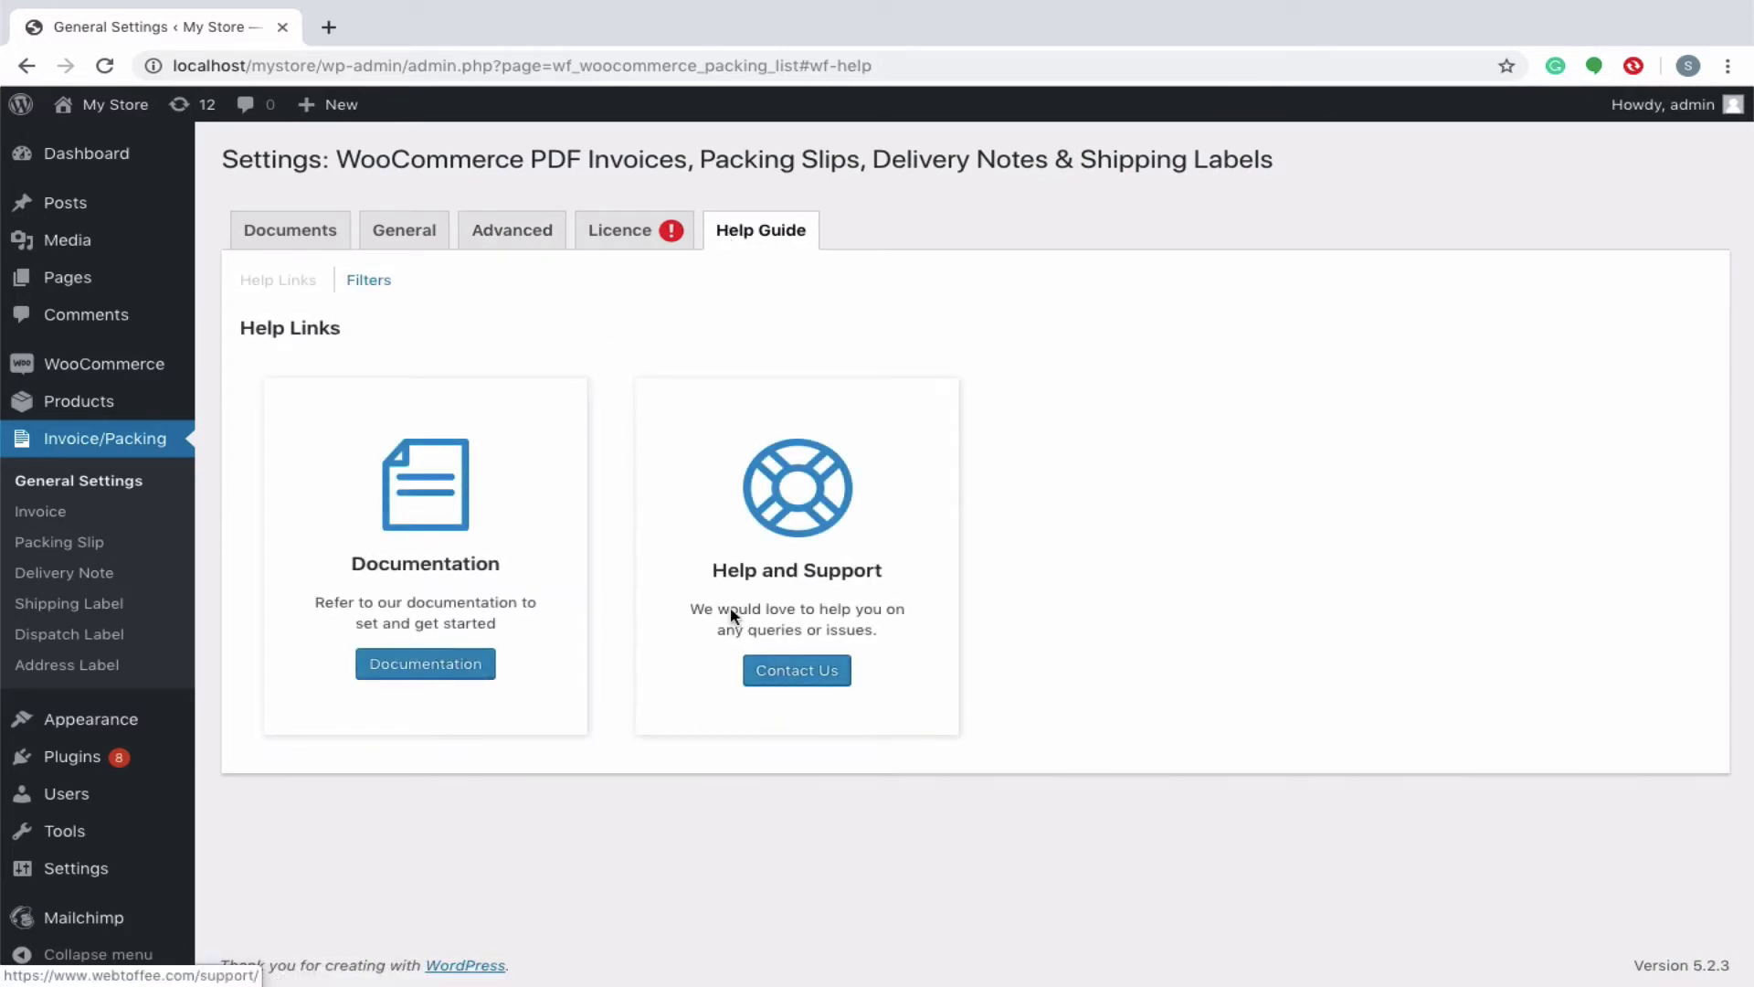
{"action": "left_click", "coordinate": [375, 283]}
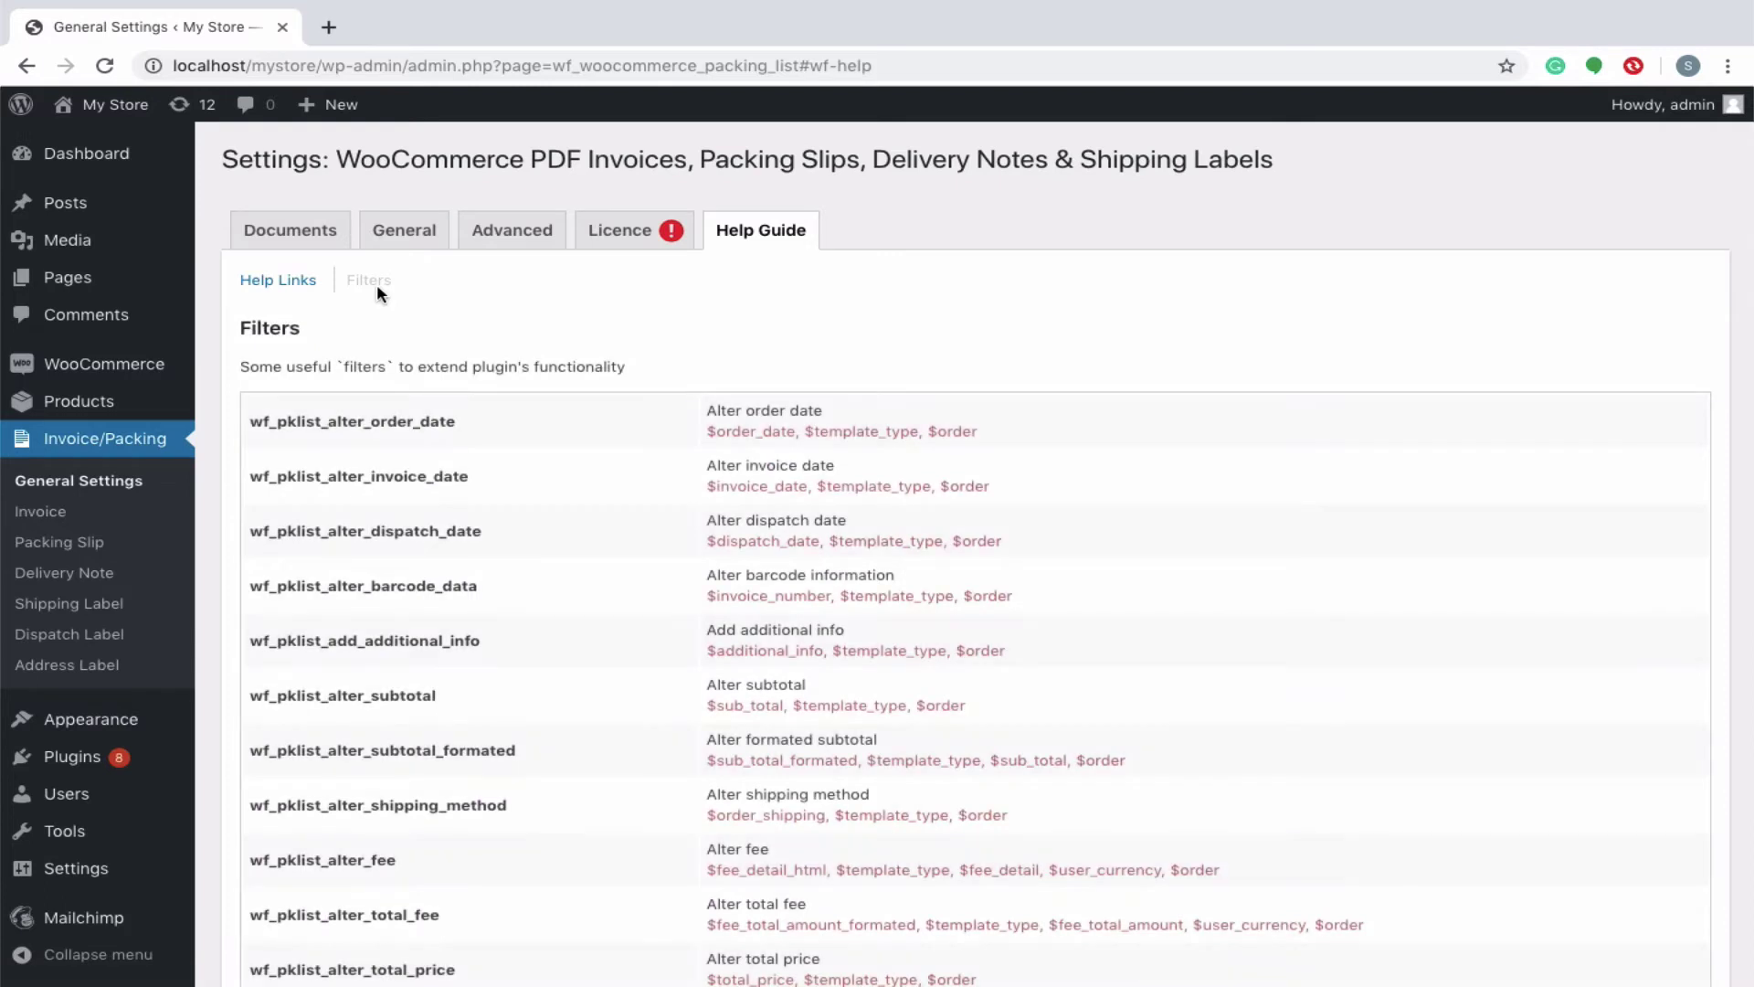
{"action": "scroll", "coordinate": [432, 475], "scroll_direction": "down", "scroll_amount": 7}
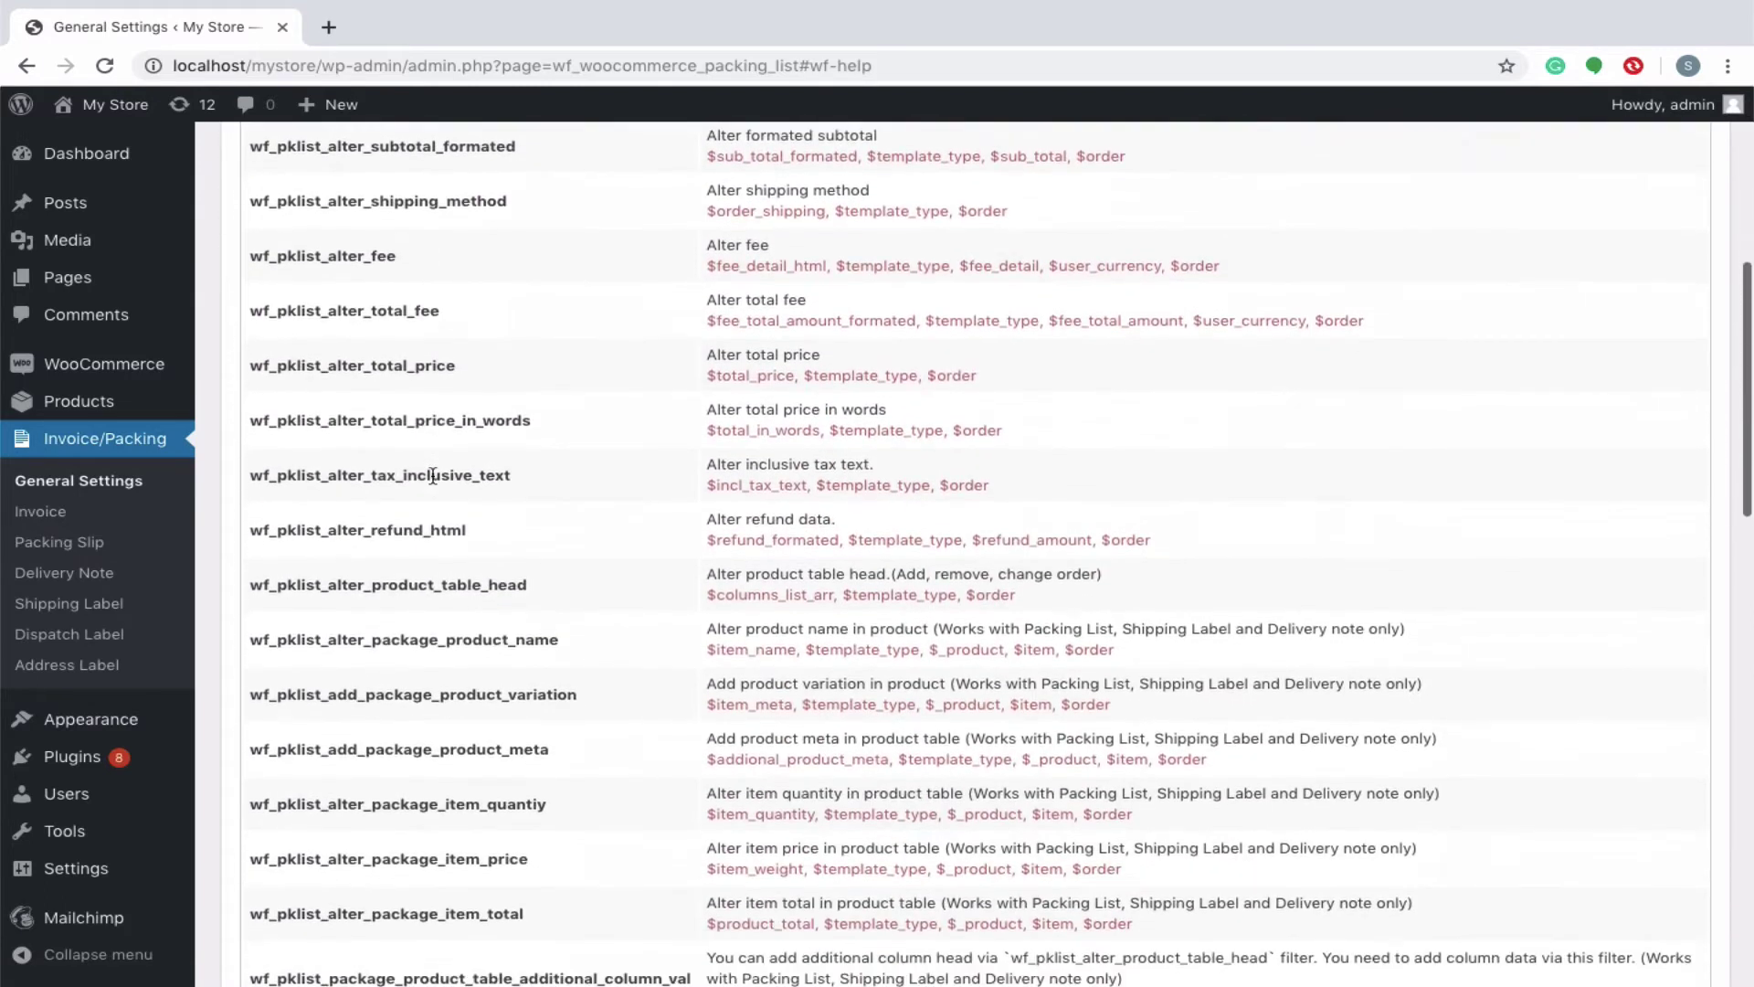
{"action": "scroll", "coordinate": [432, 475], "scroll_direction": "down", "scroll_amount": 2}
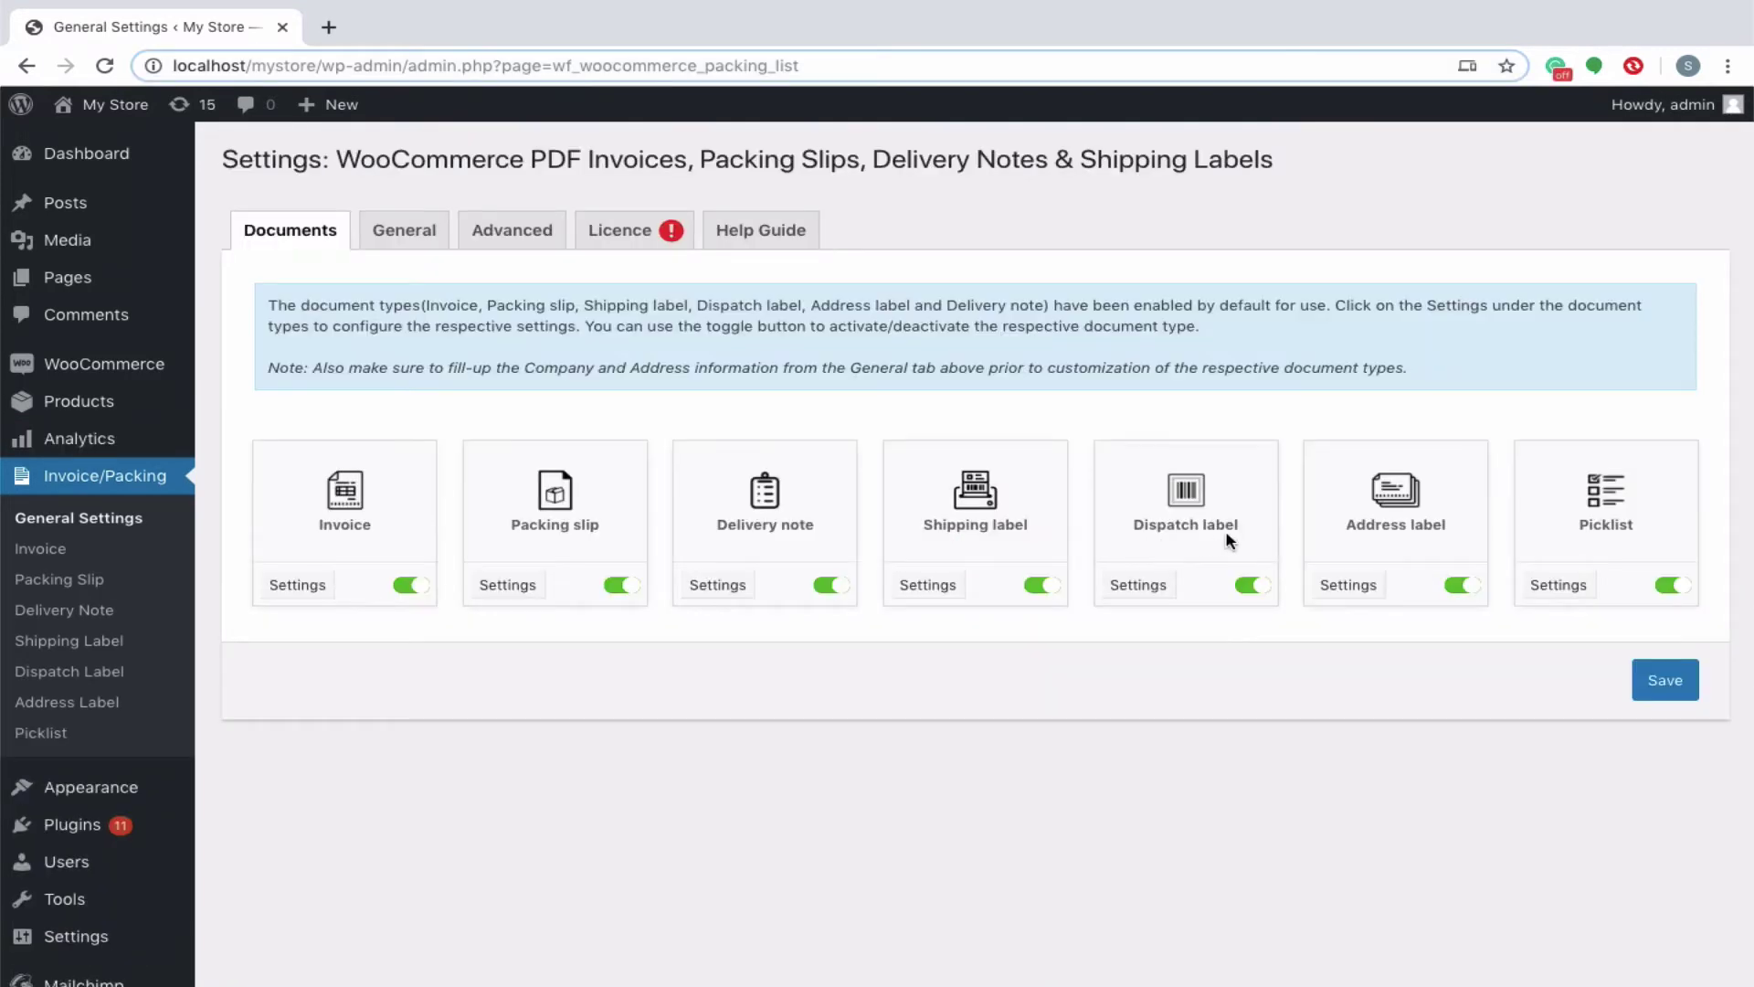
Open the Dispatch label settings and view the order meta fields available for the label.
{"action": "left_click", "coordinate": [1148, 592]}
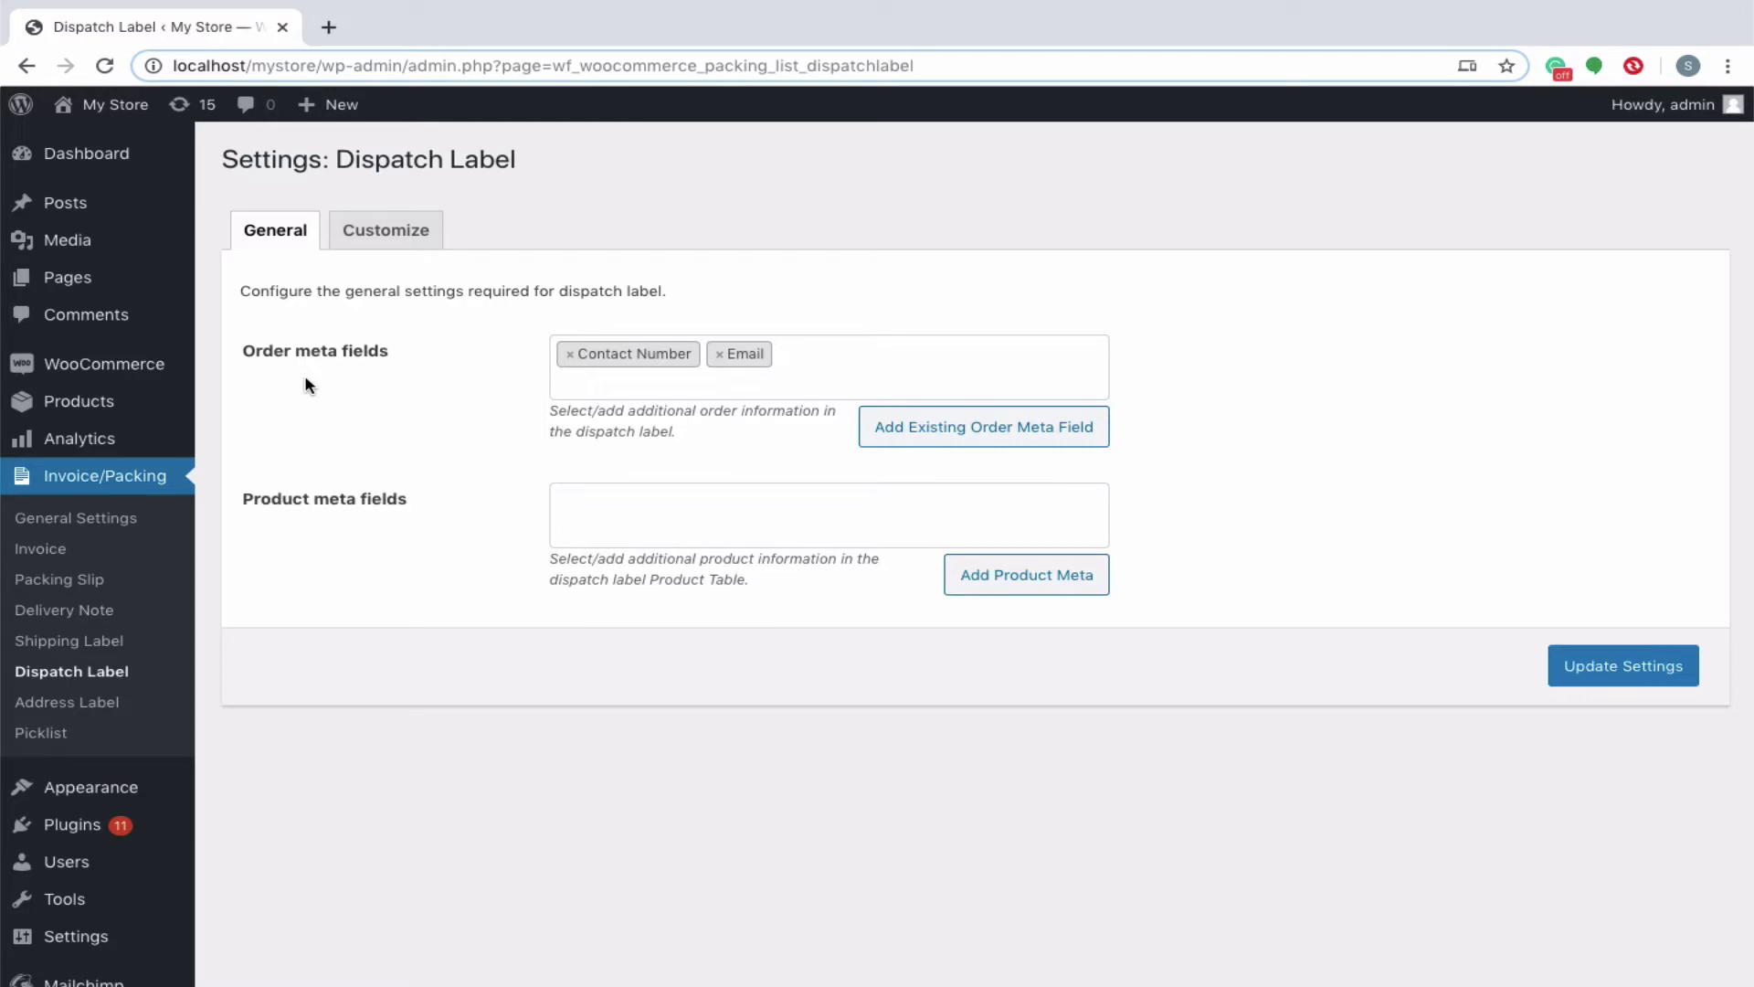
{"action": "left_click", "coordinate": [784, 364]}
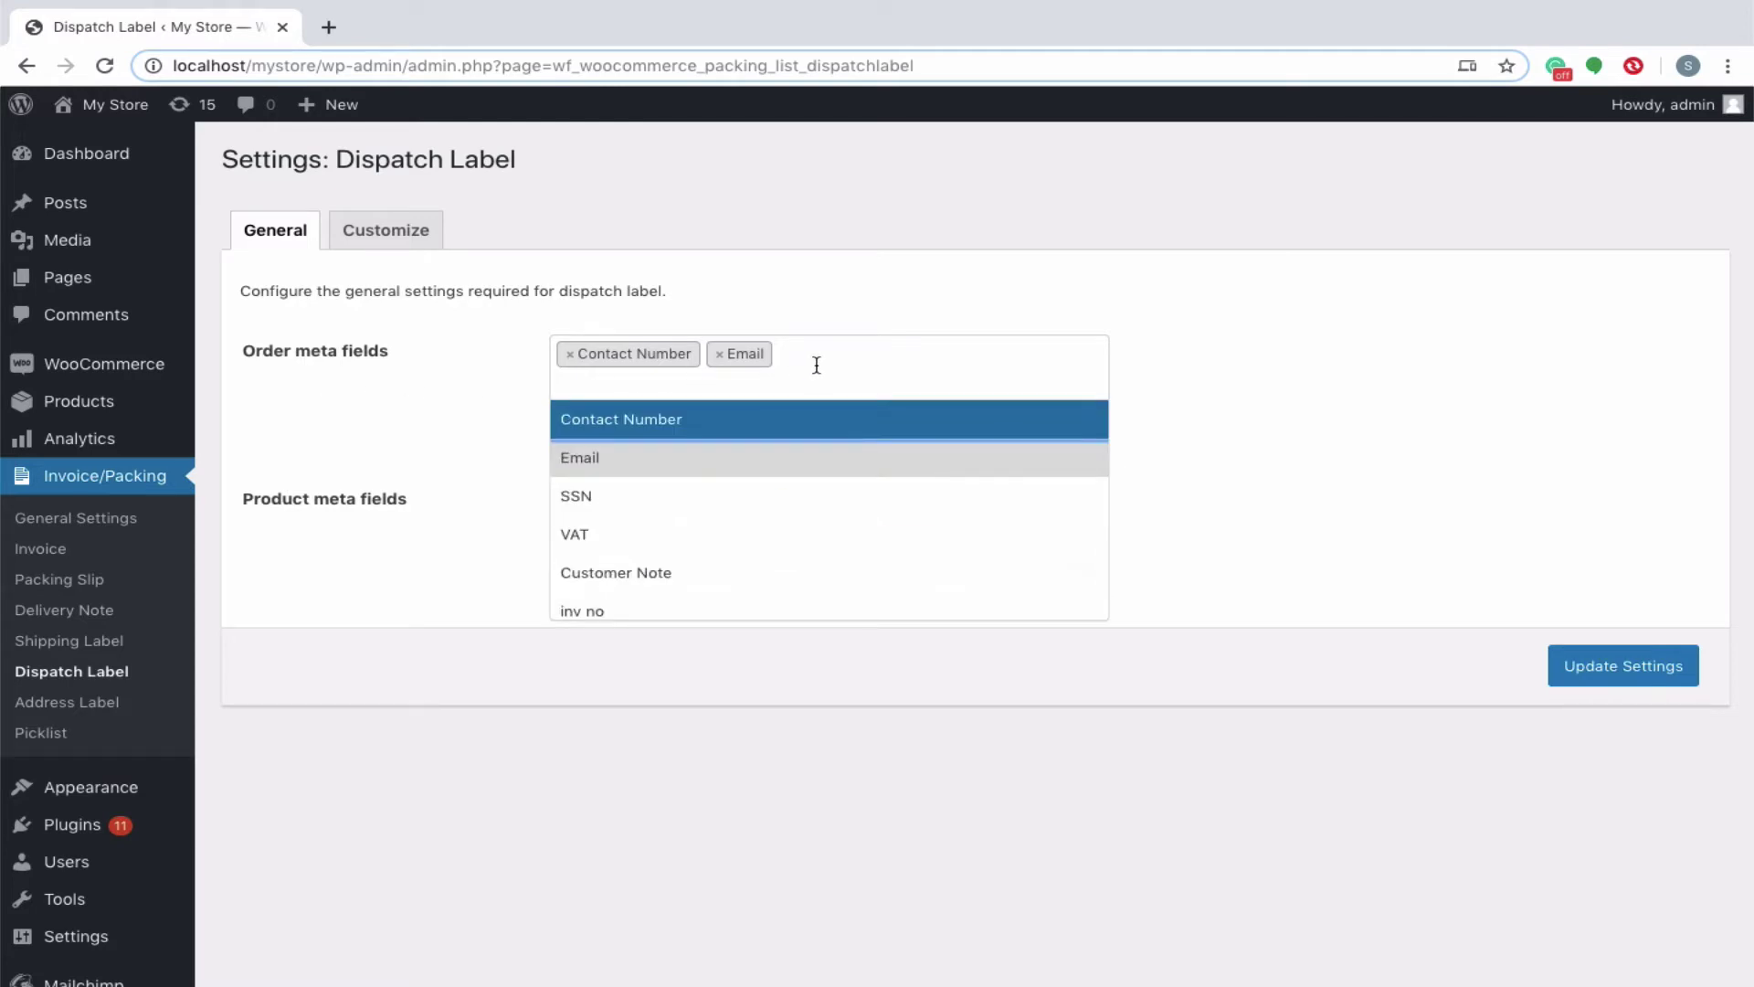
{"action": "left_click", "coordinate": [817, 364]}
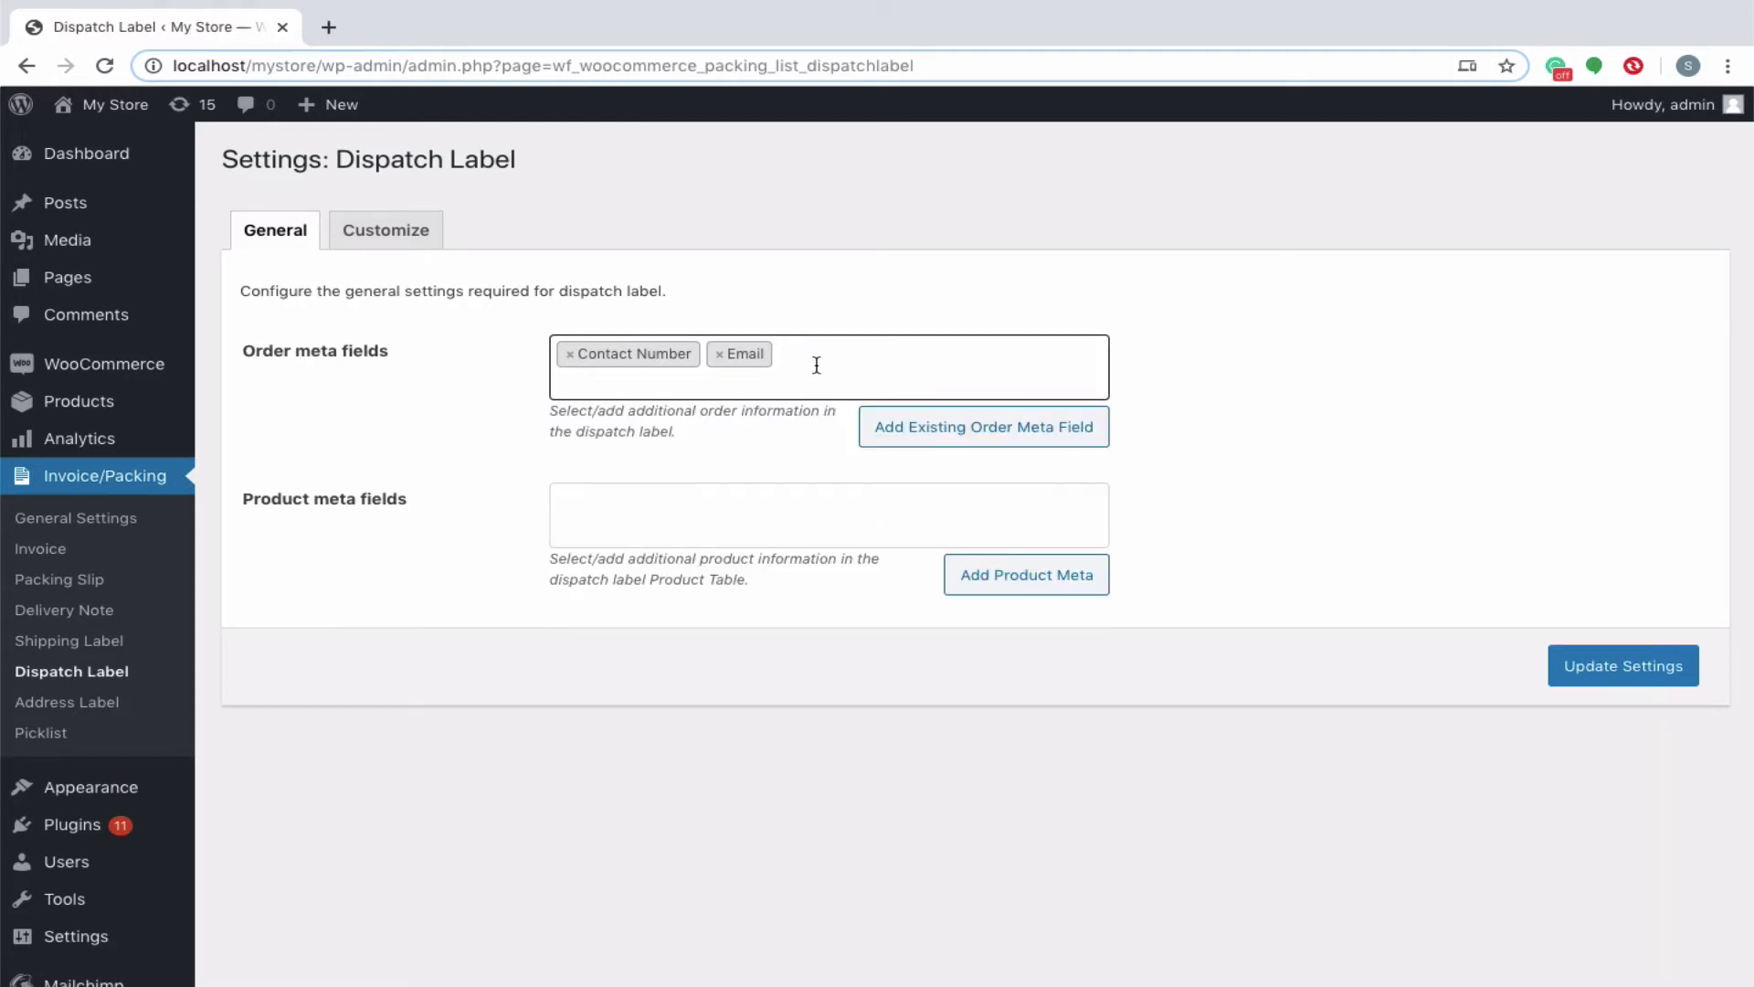
Examine the field name and meta key entries for adding an existing order meta field, and close the form without saving.
{"action": "left_click", "coordinate": [912, 431]}
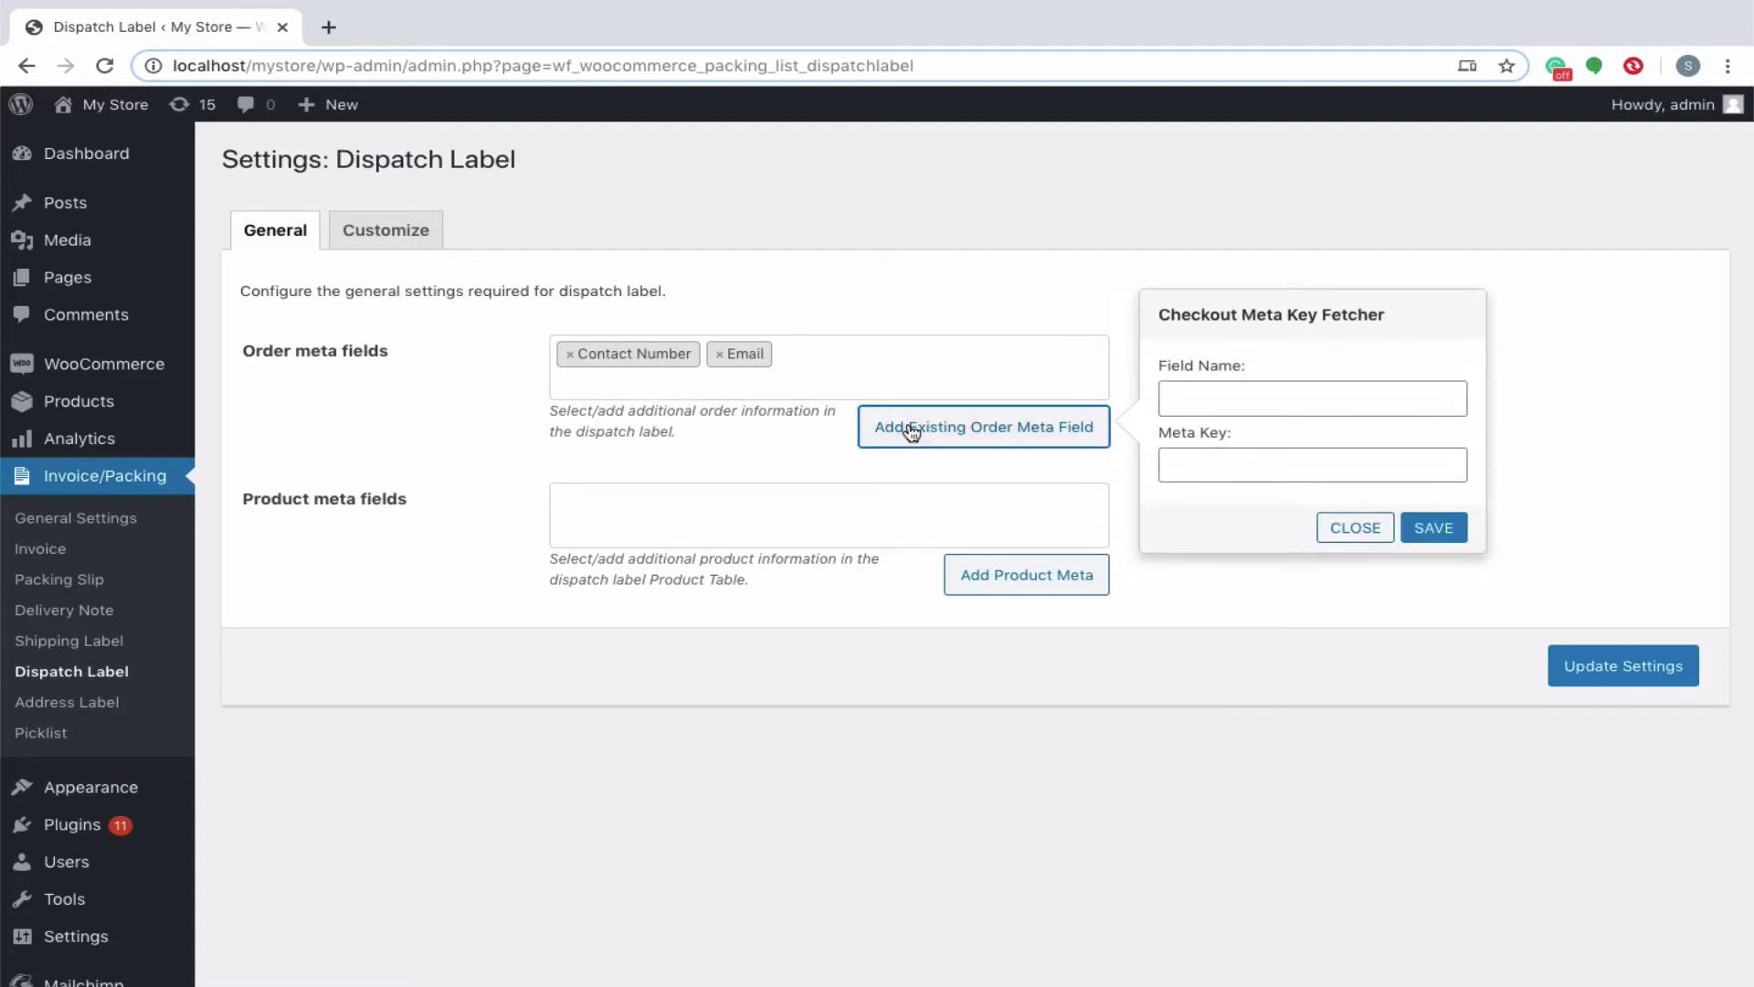
{"action": "left_click", "coordinate": [1176, 392]}
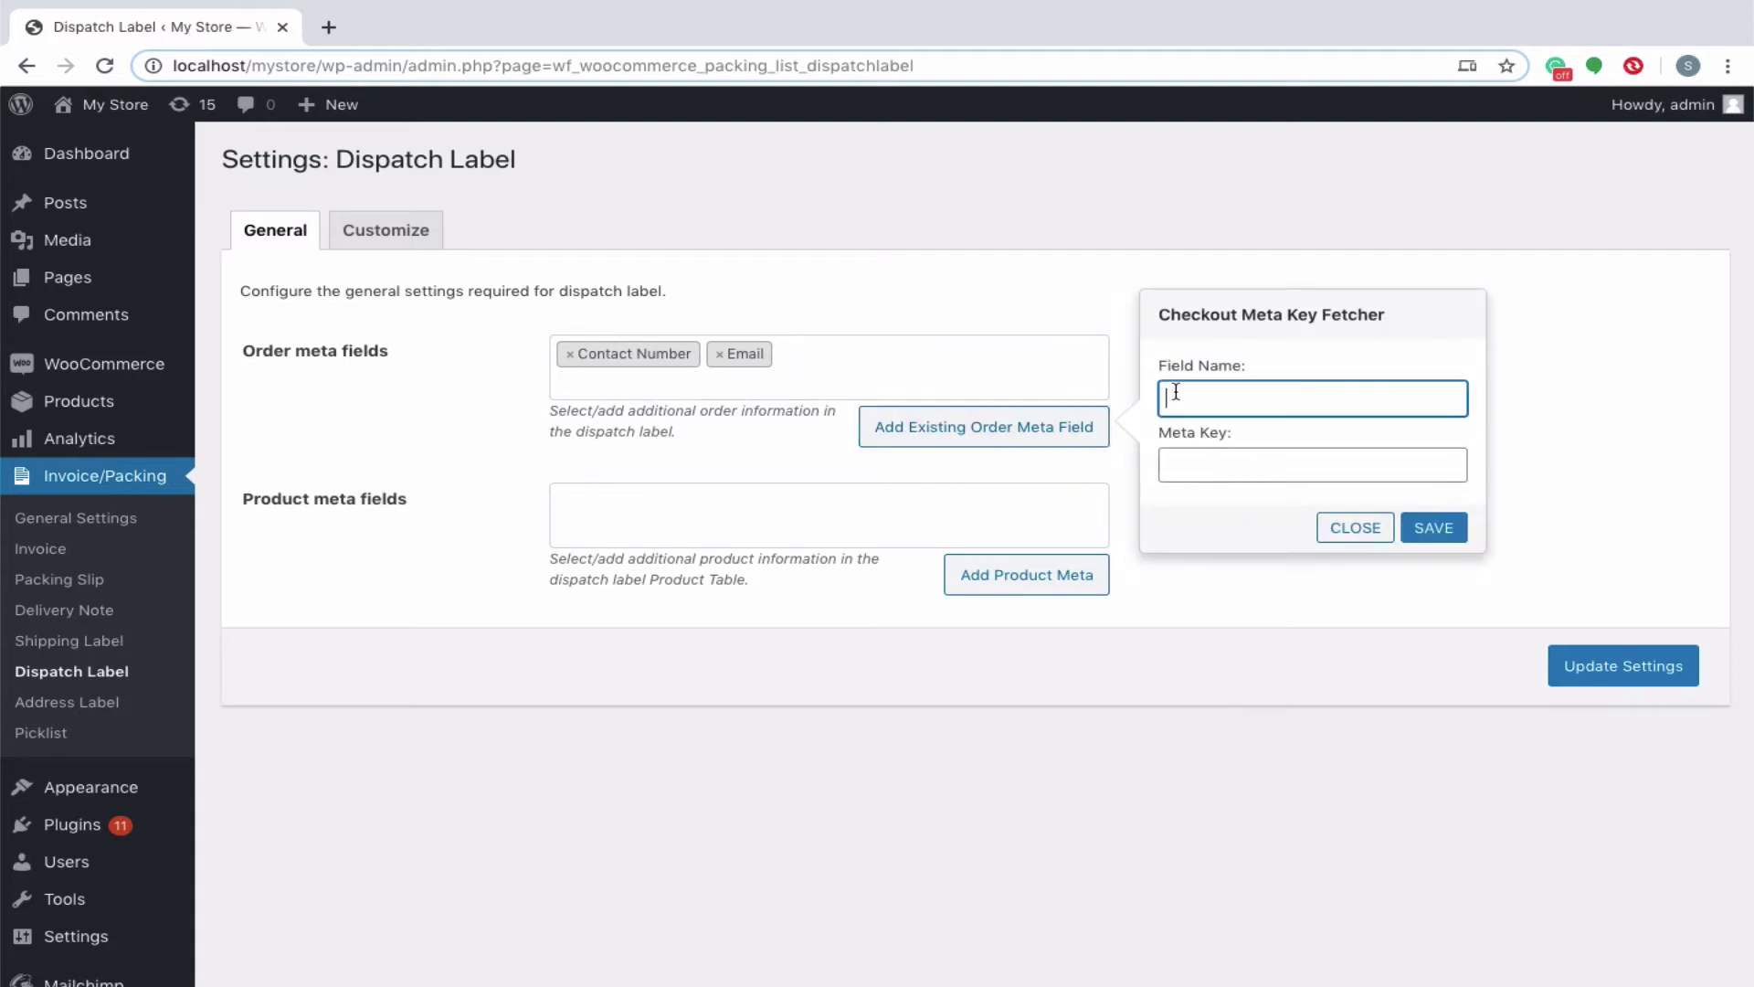
{"action": "left_click", "coordinate": [1197, 459]}
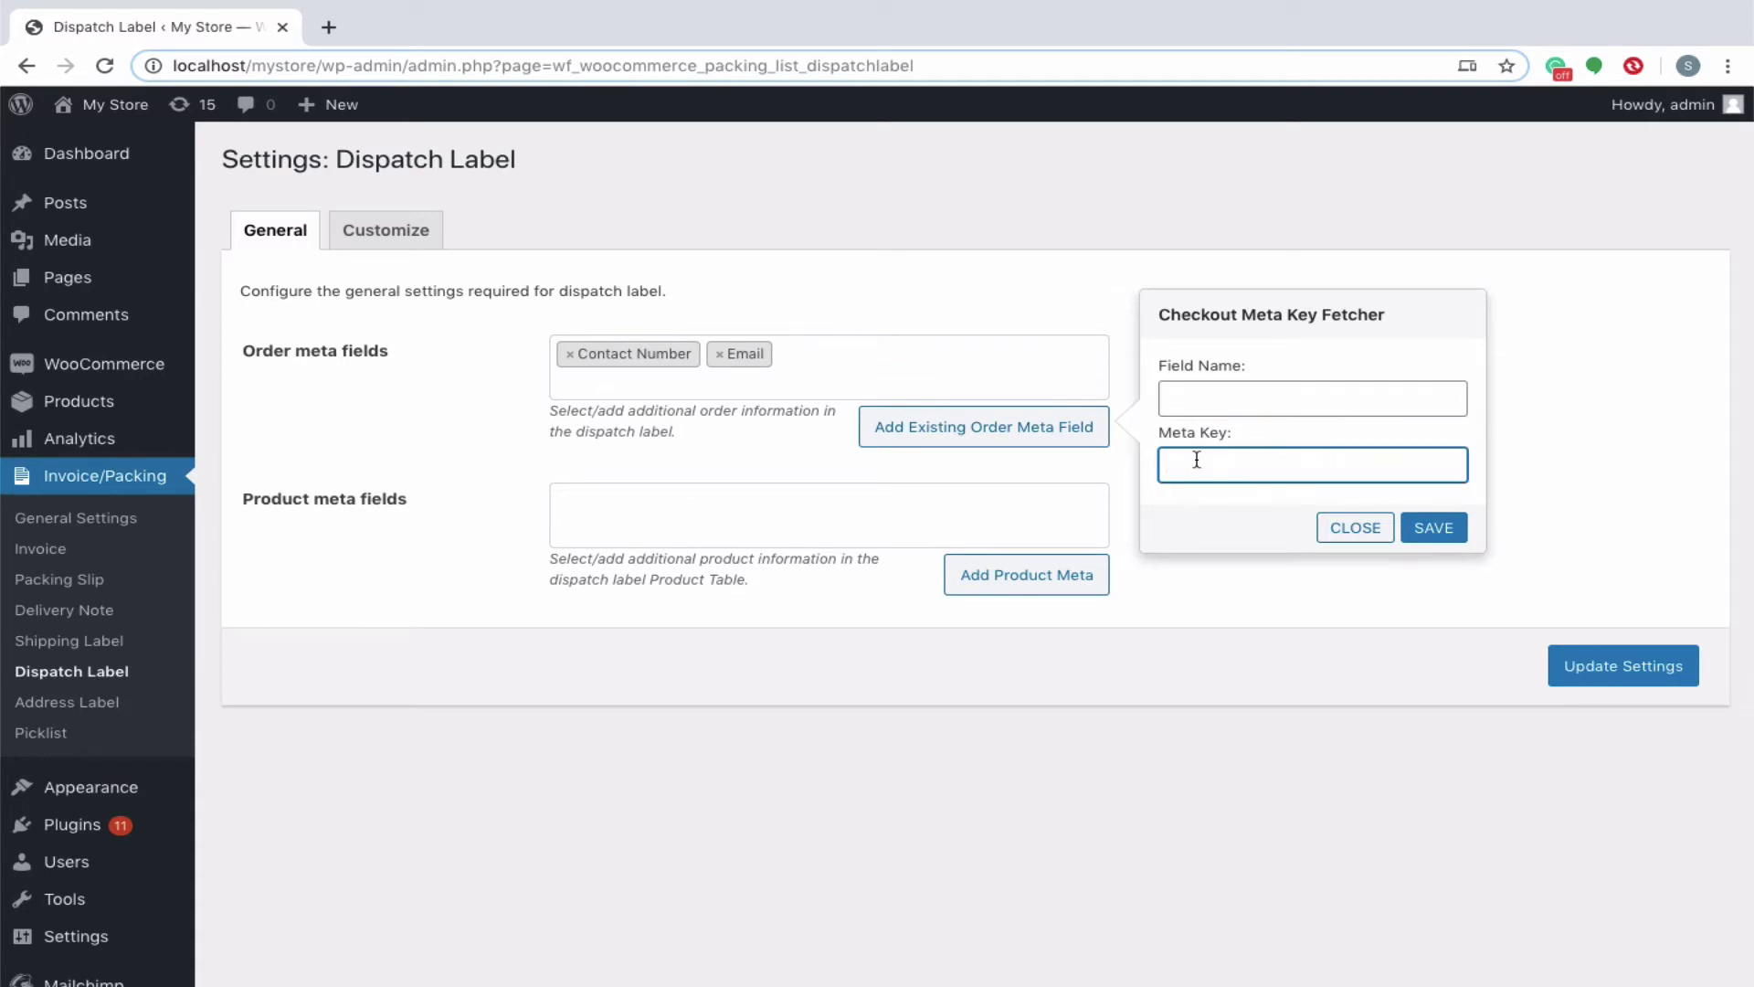
{"action": "left_click", "coordinate": [1335, 529]}
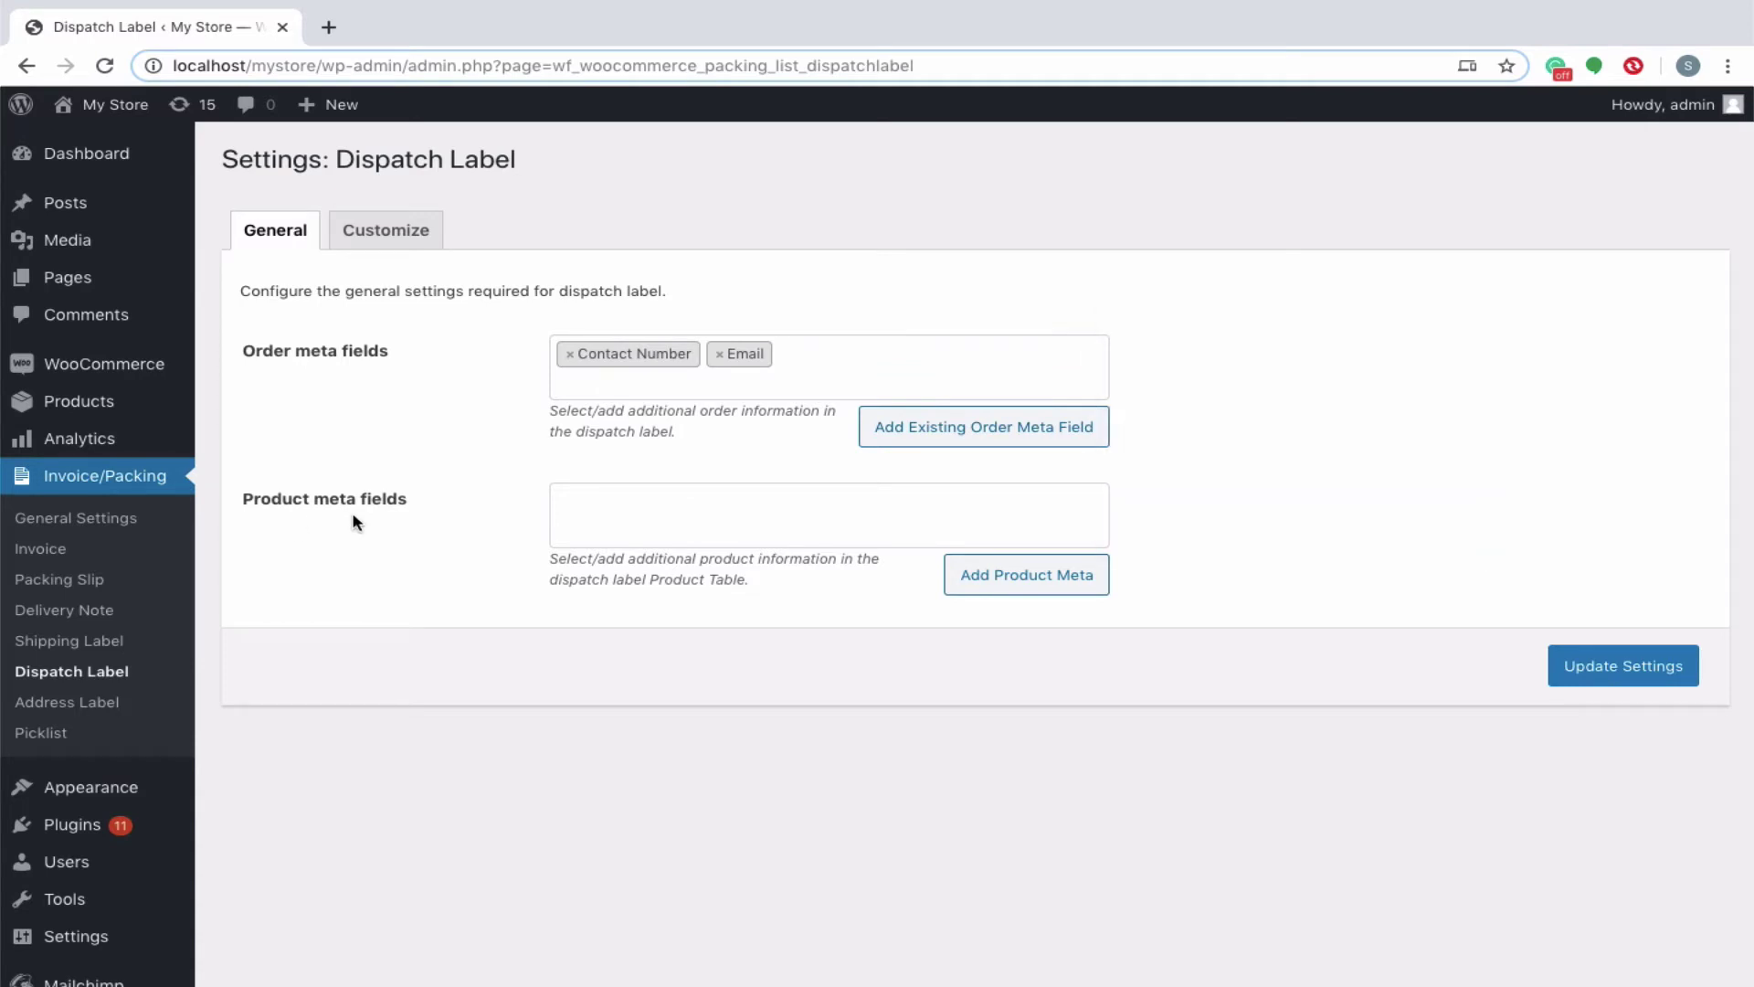
Add a product meta field named Weight with the meta key _weight to the dispatch label and update the settings.
{"action": "left_click", "coordinate": [1074, 594]}
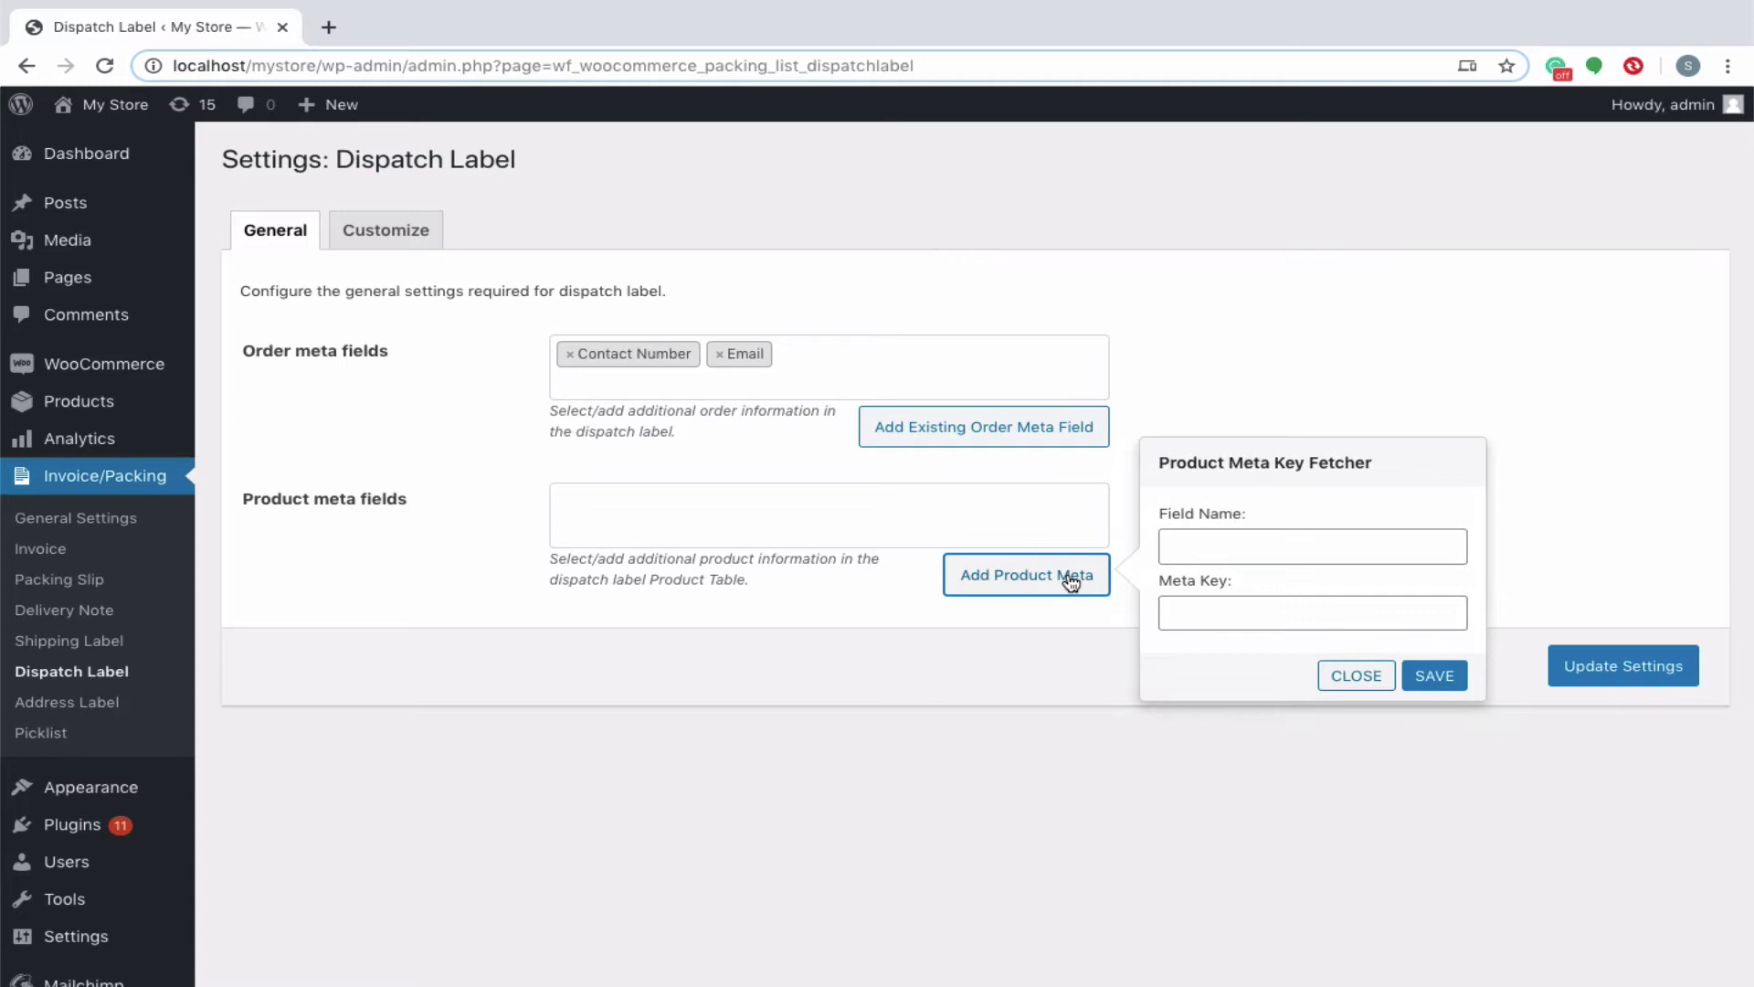
{"action": "left_click", "coordinate": [1217, 541]}
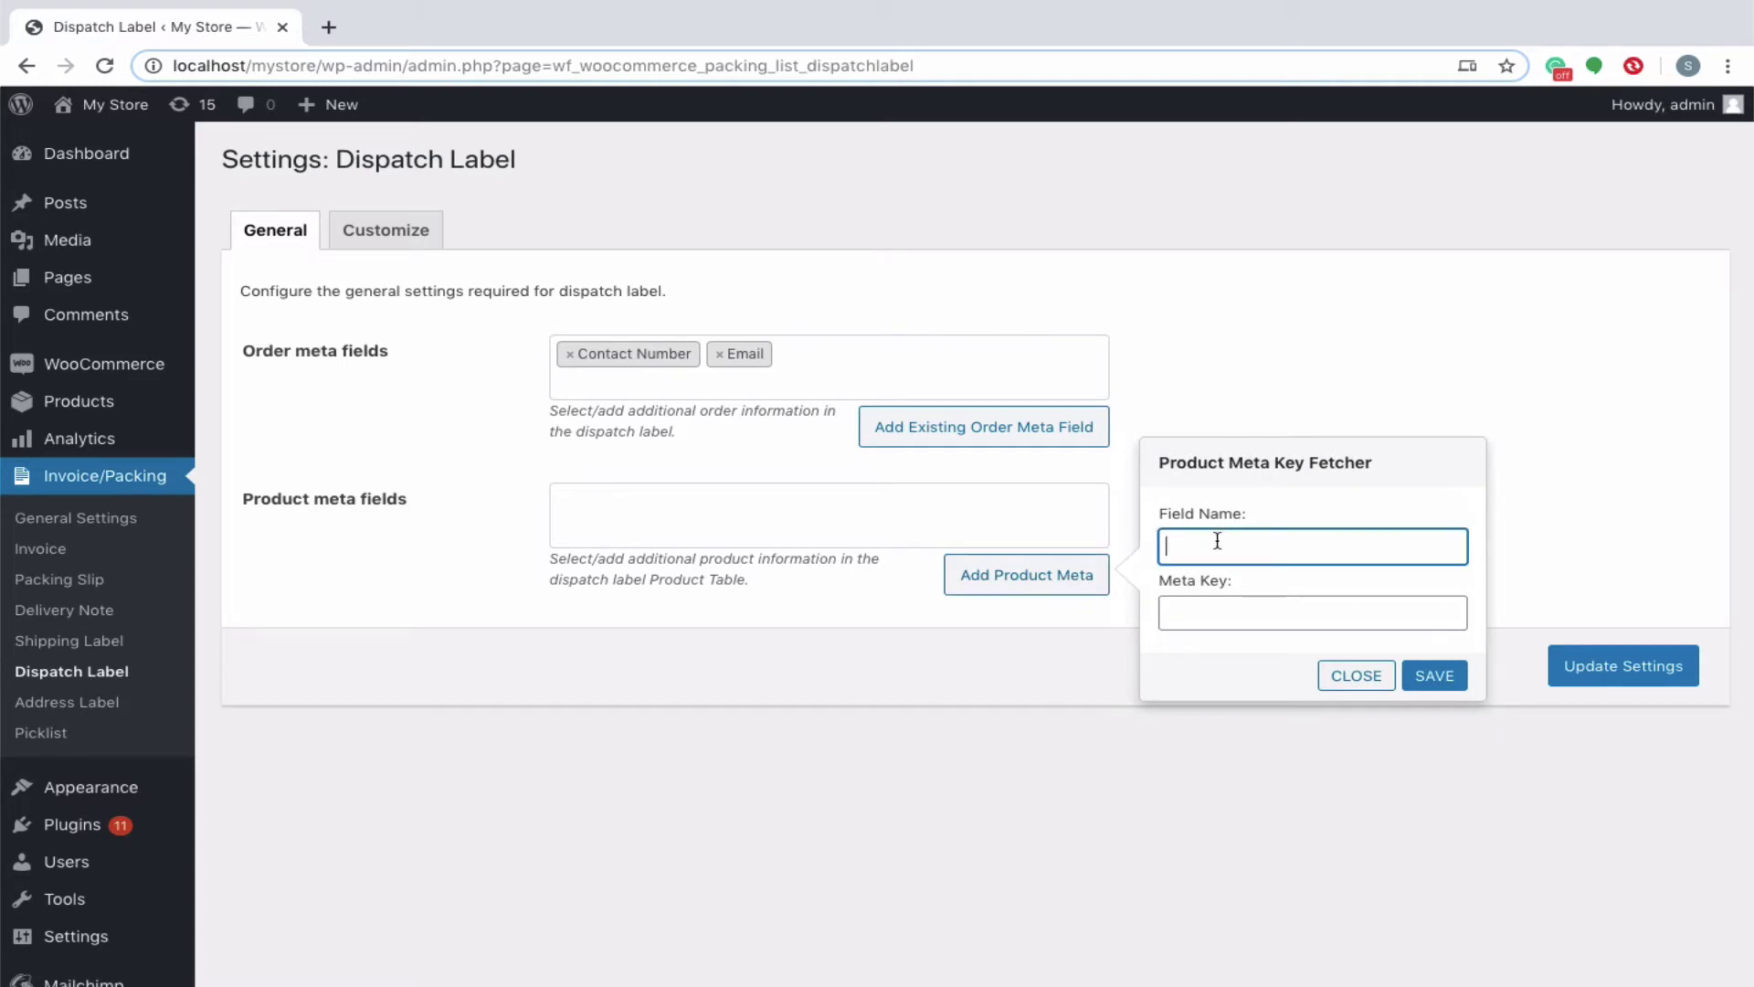
{"action": "type", "text": "Weight"}
{"action": "left_click", "coordinate": [1200, 610]}
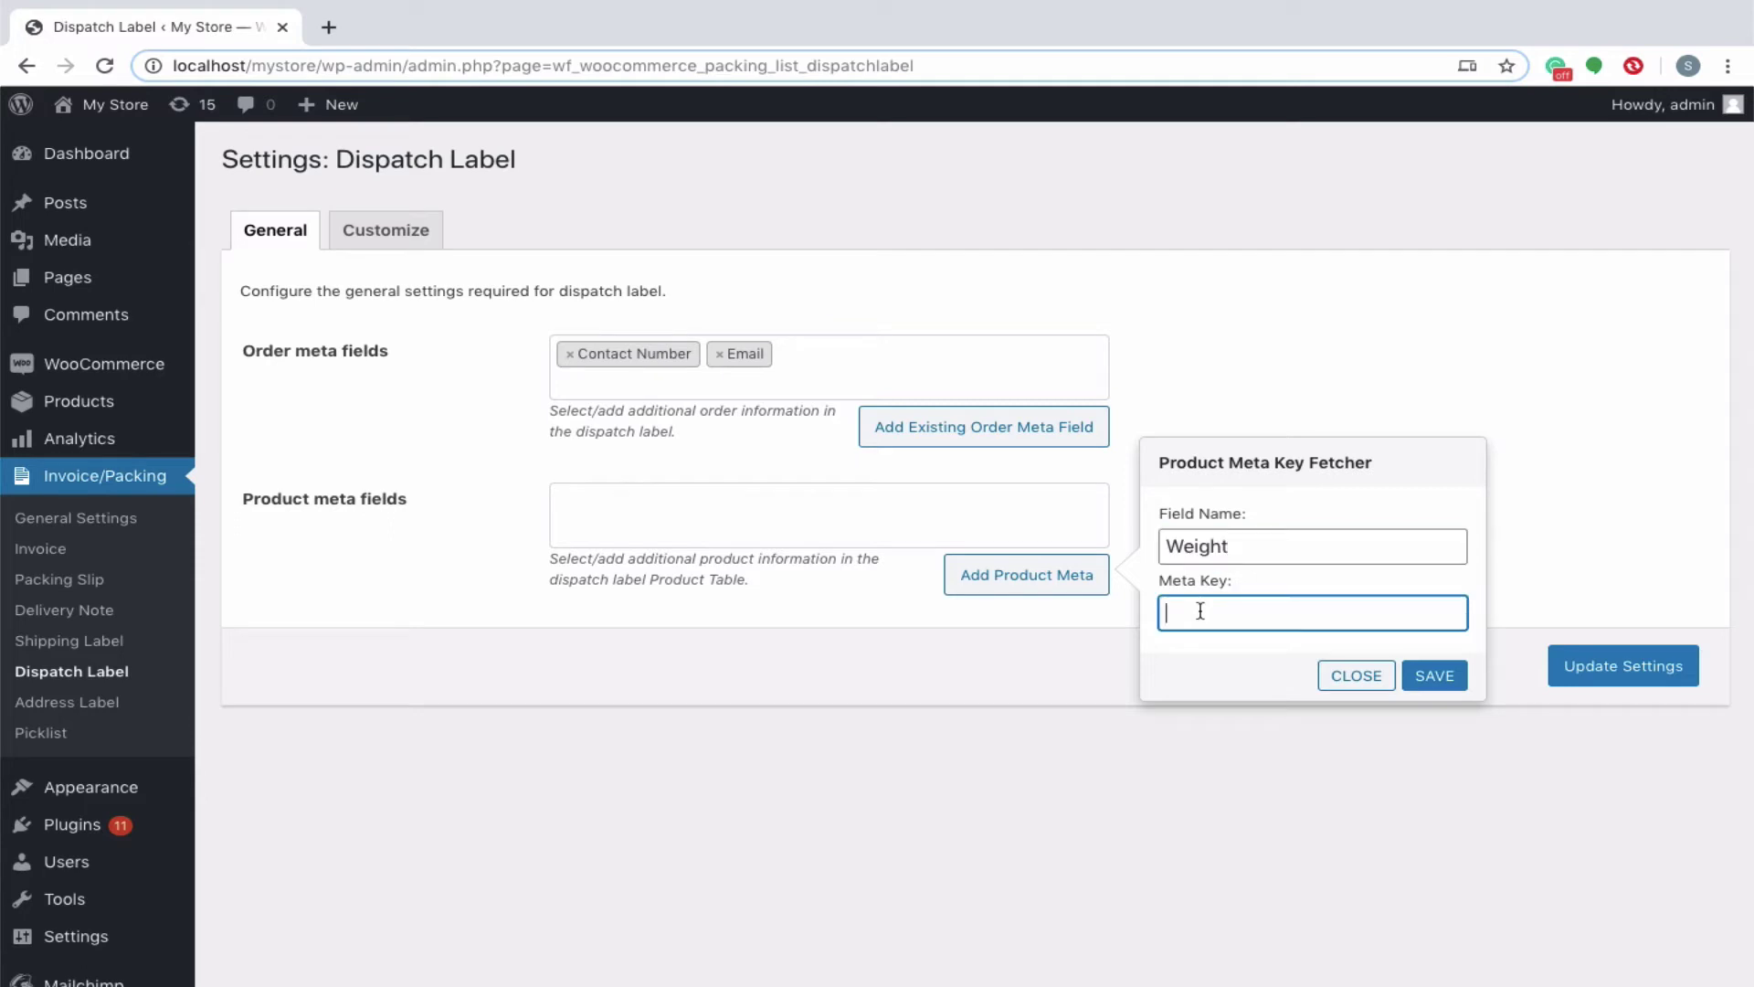
{"action": "type", "text": "_weight"}
{"action": "left_click", "coordinate": [1415, 678]}
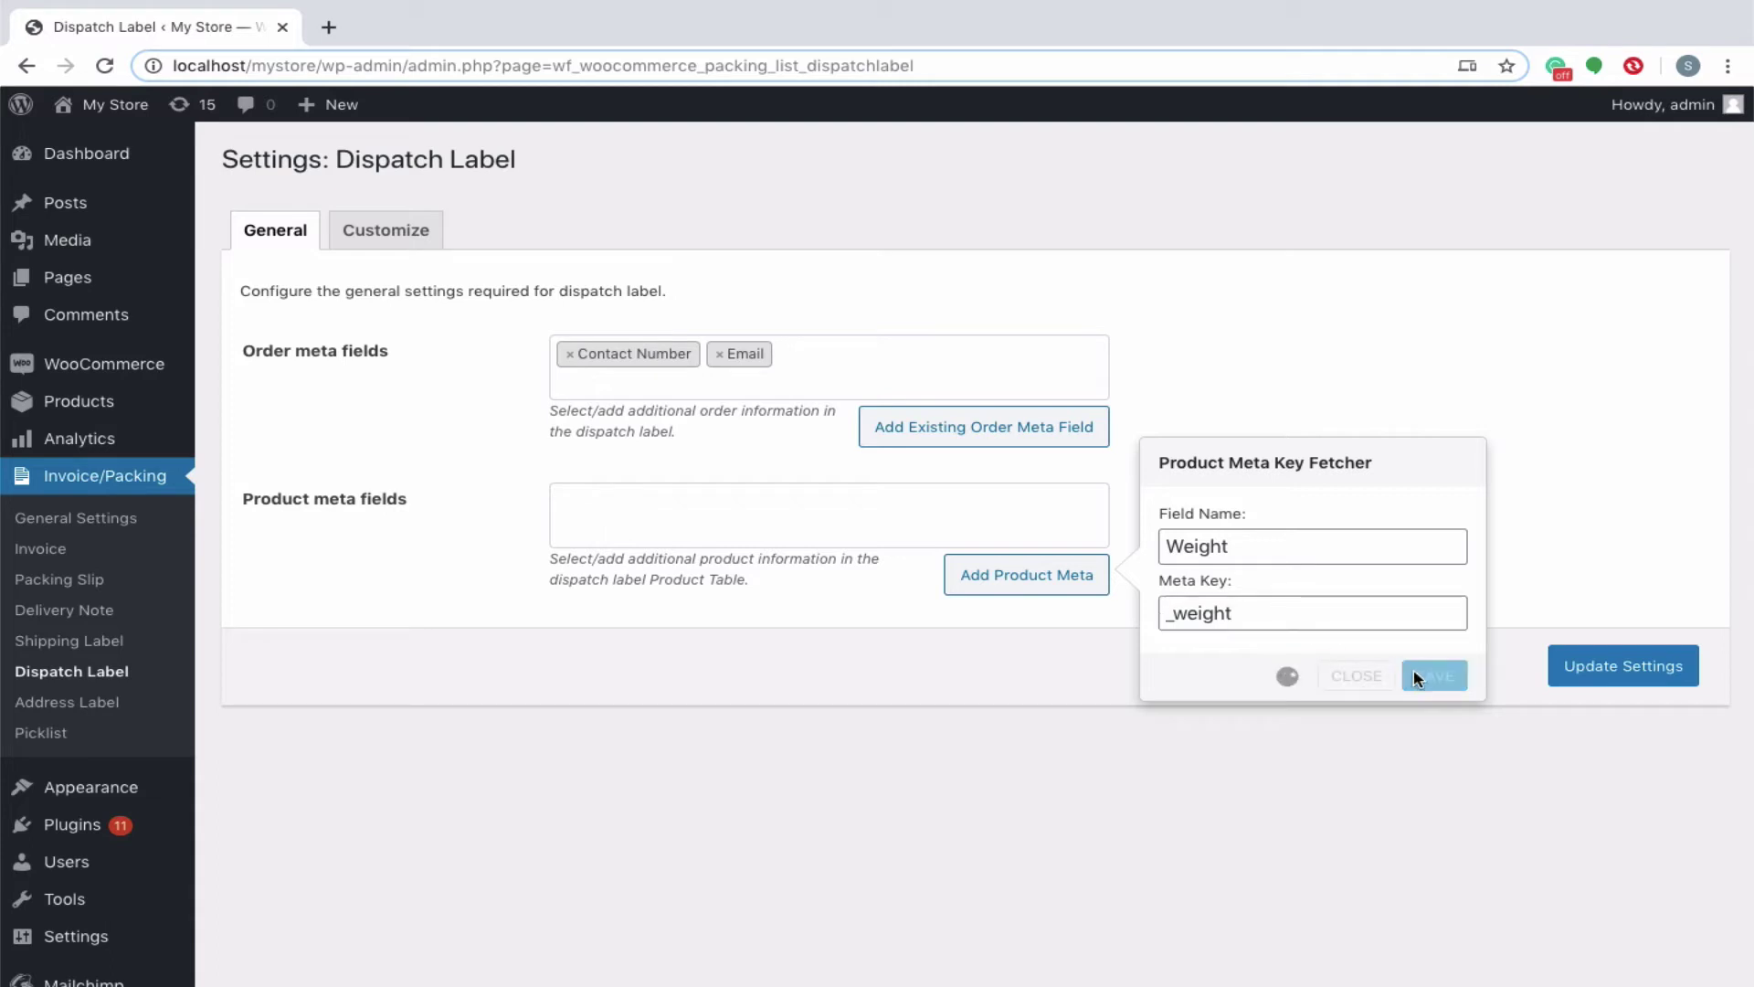
{"action": "left_click", "coordinate": [1363, 675]}
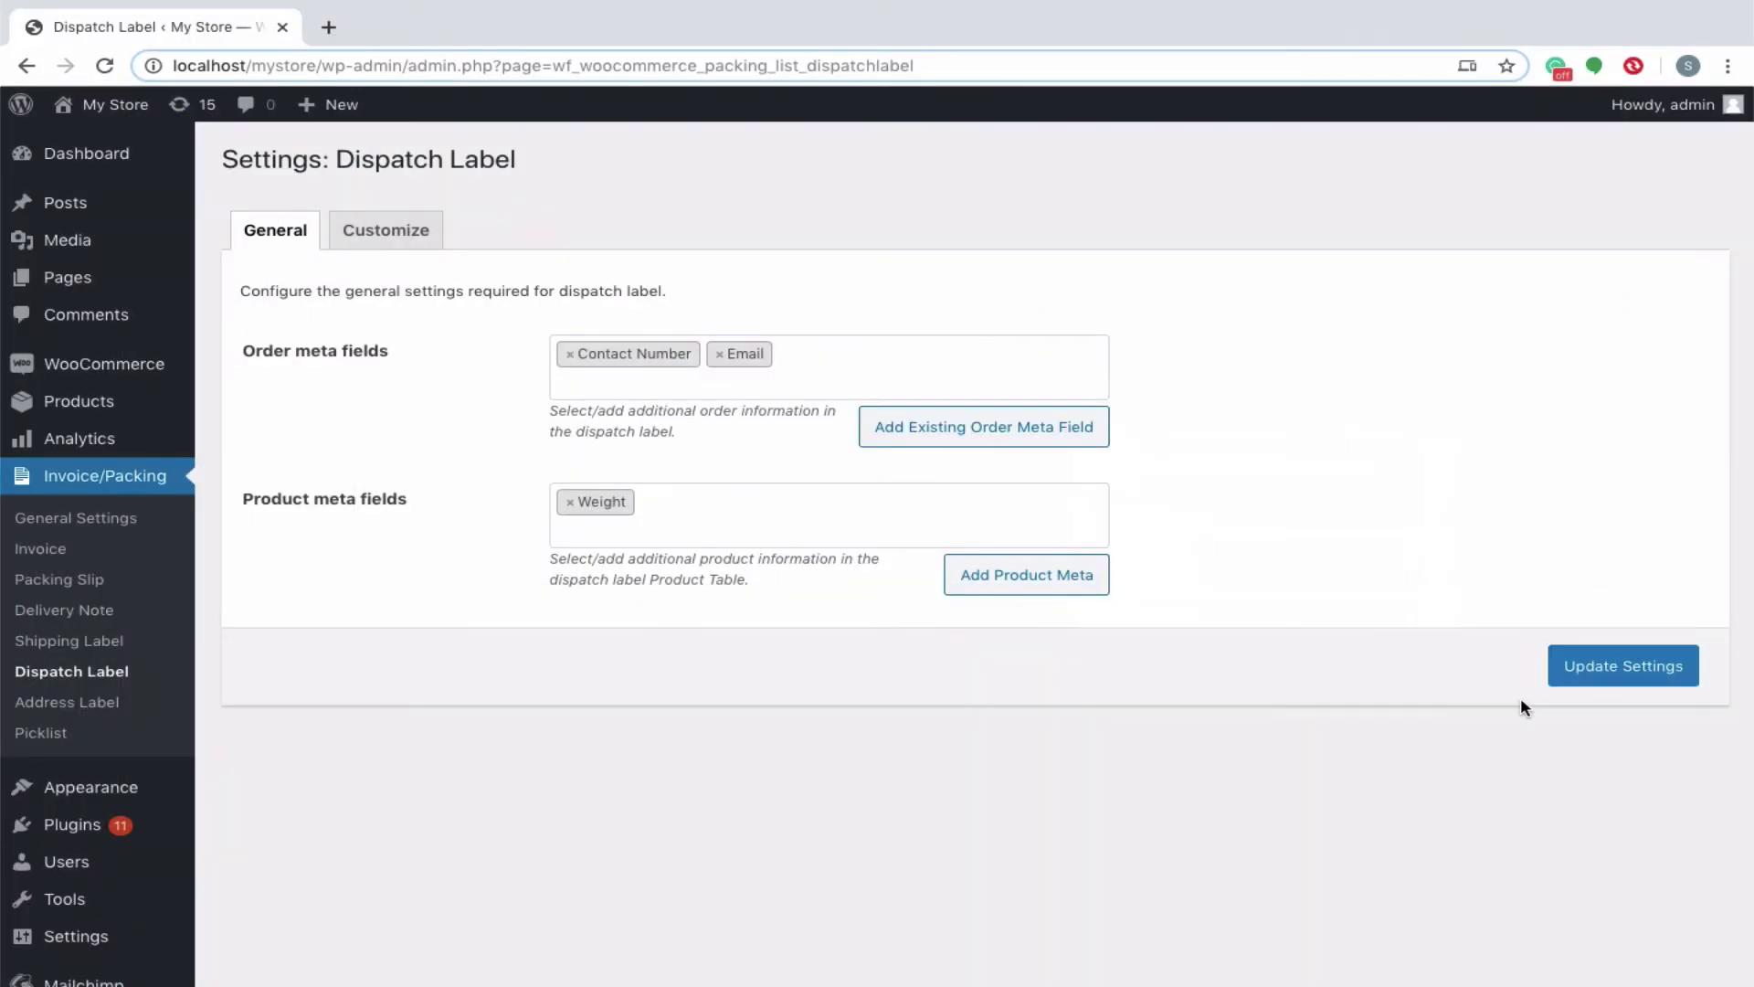
{"action": "left_click", "coordinate": [1607, 681]}
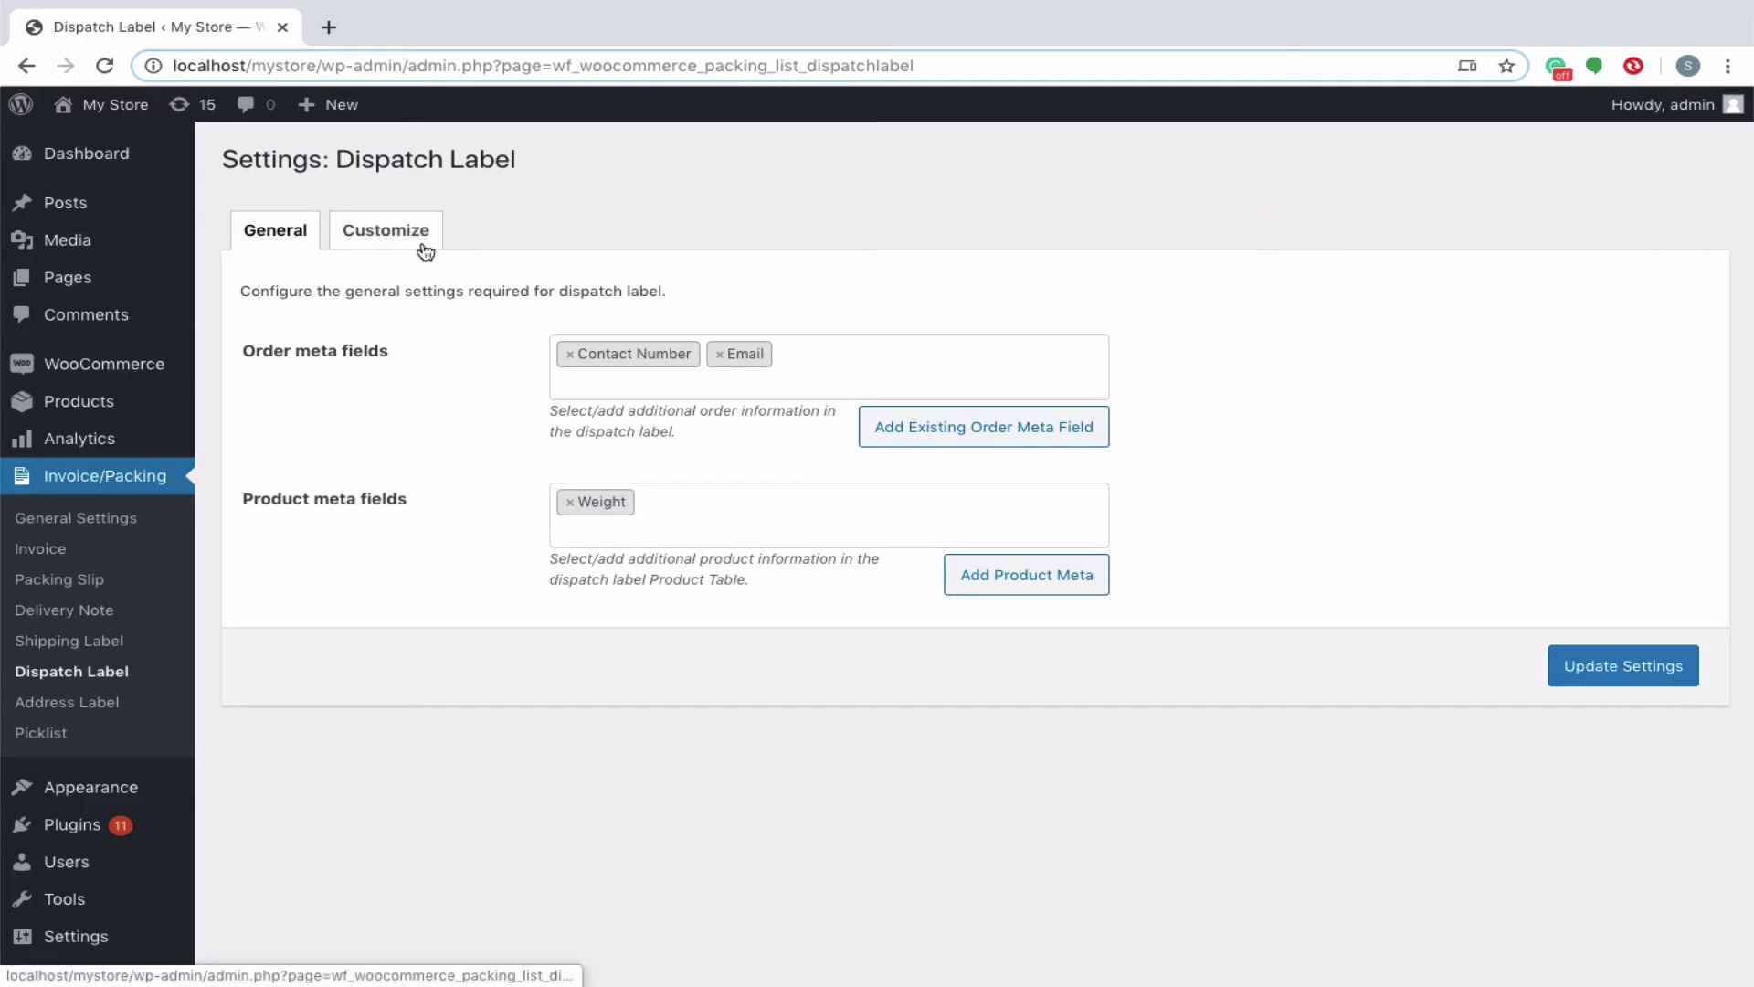
Choose the Dispatch Label 1 layout for the dispatch label template and review its preview.
{"action": "left_click", "coordinate": [383, 247]}
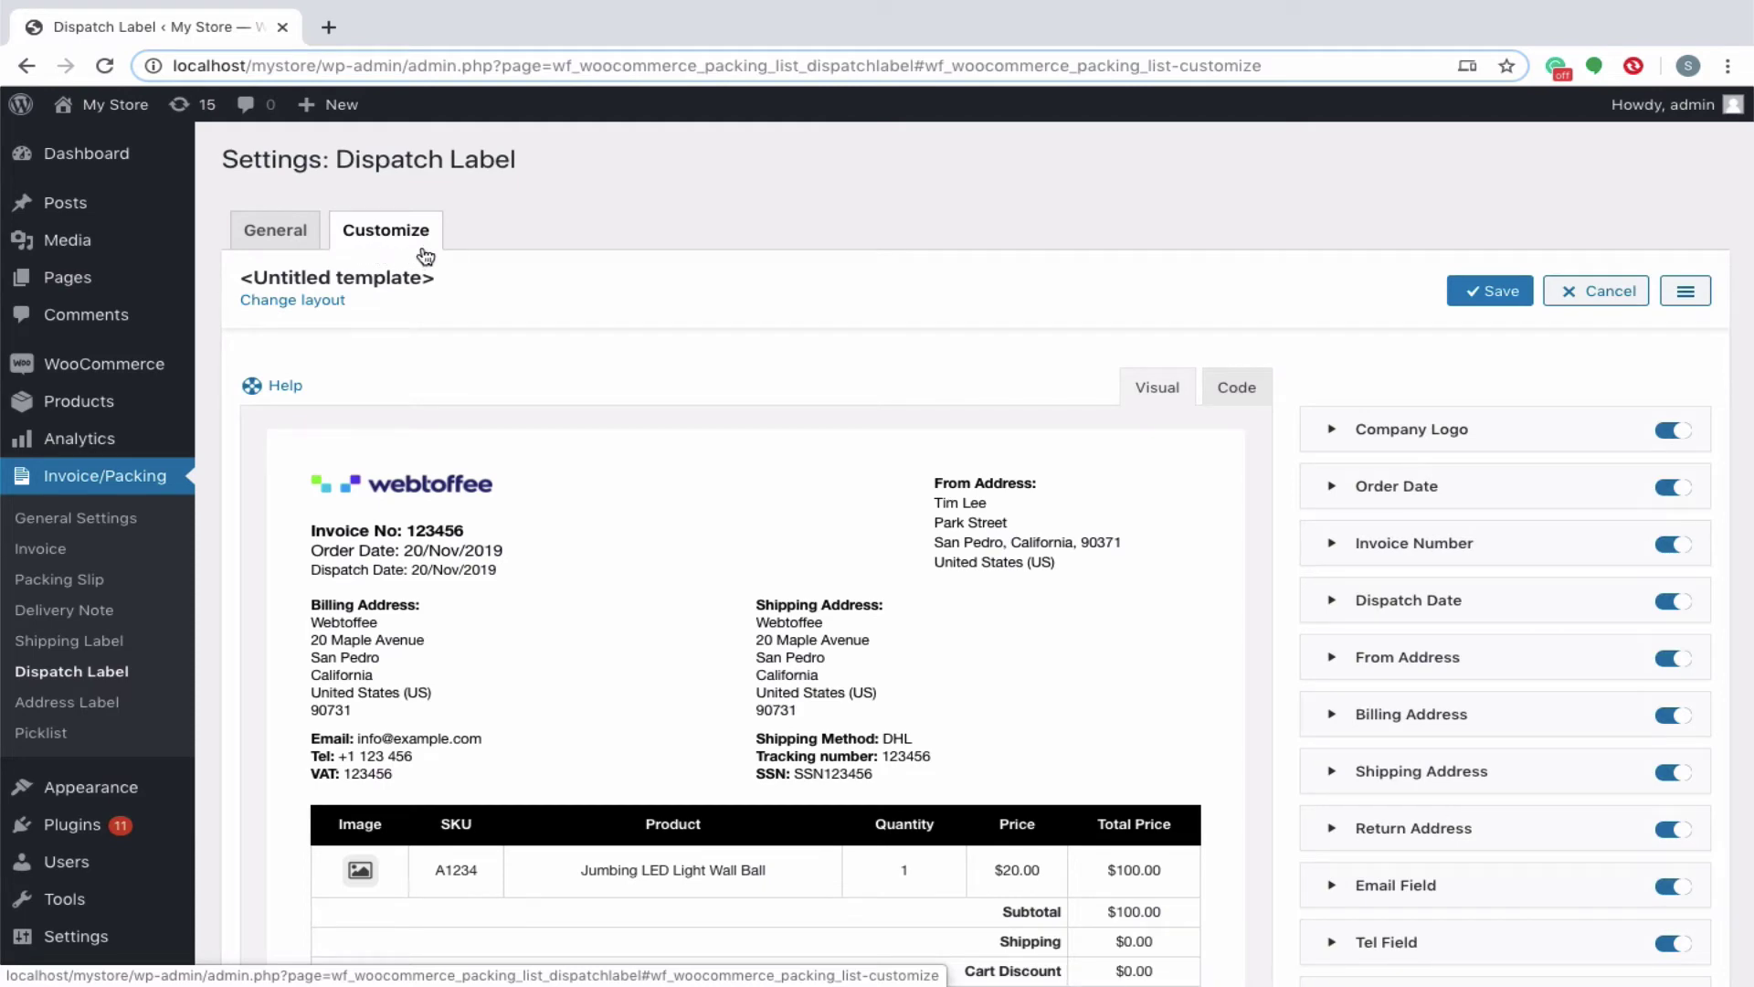
{"action": "left_click", "coordinate": [296, 304]}
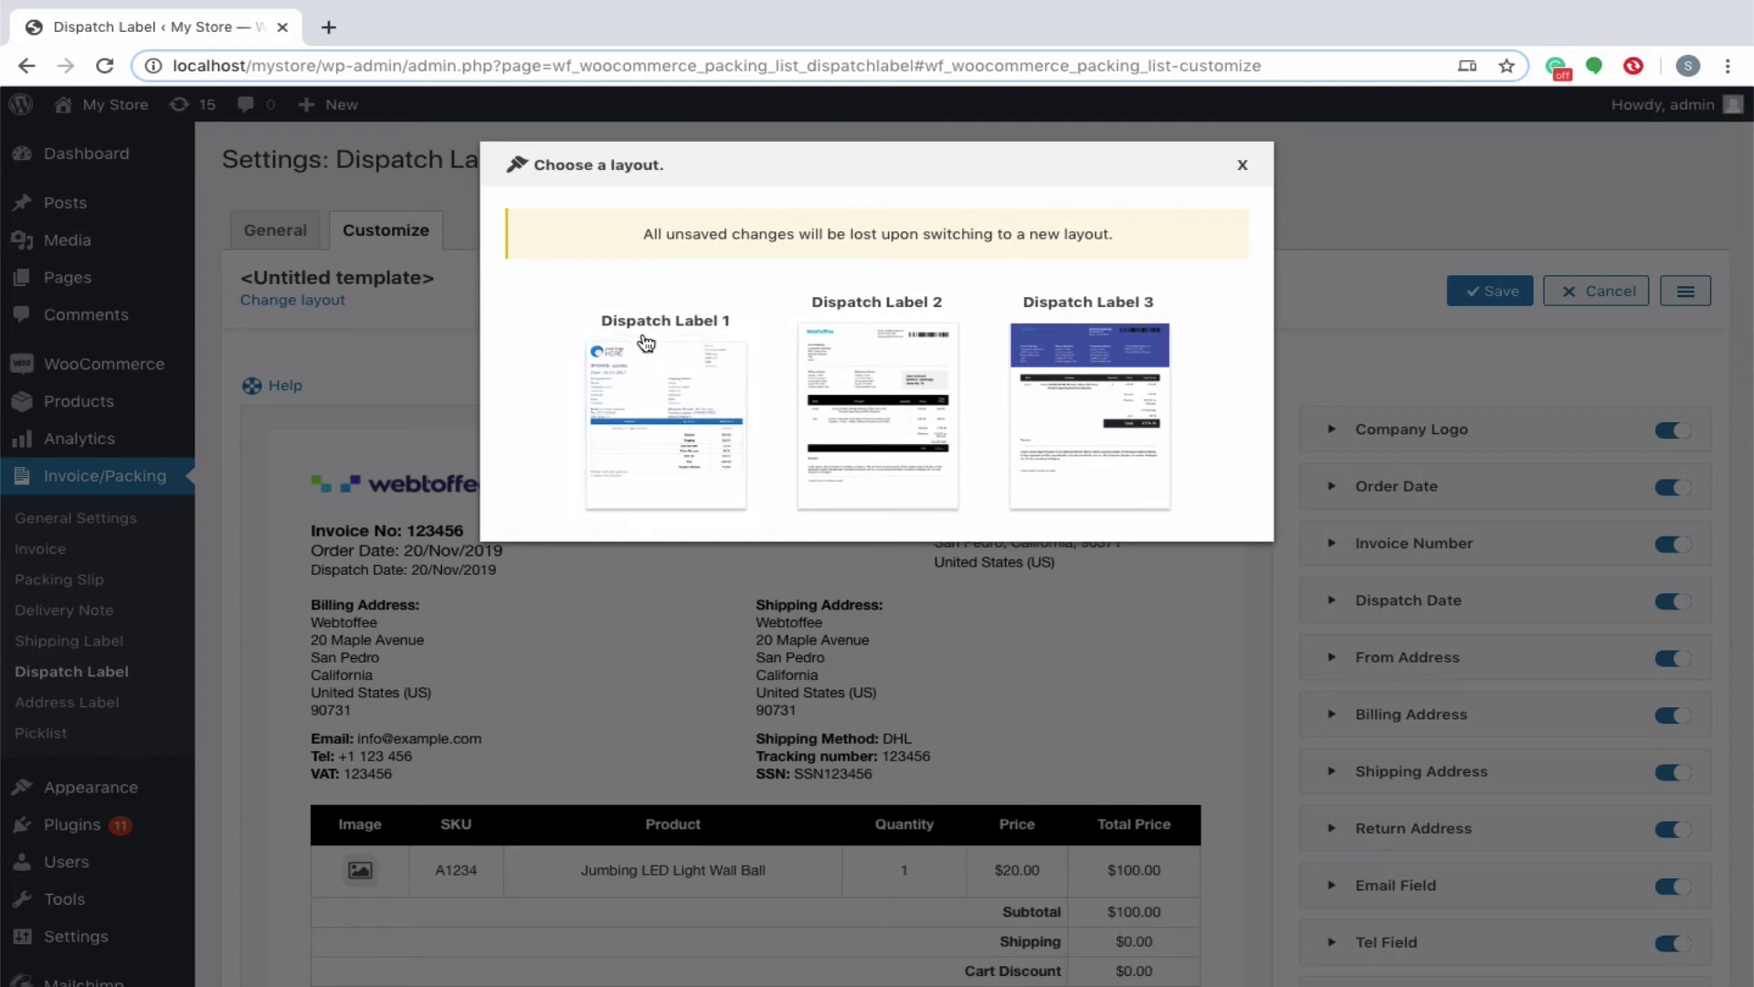
{"action": "left_click", "coordinate": [663, 400]}
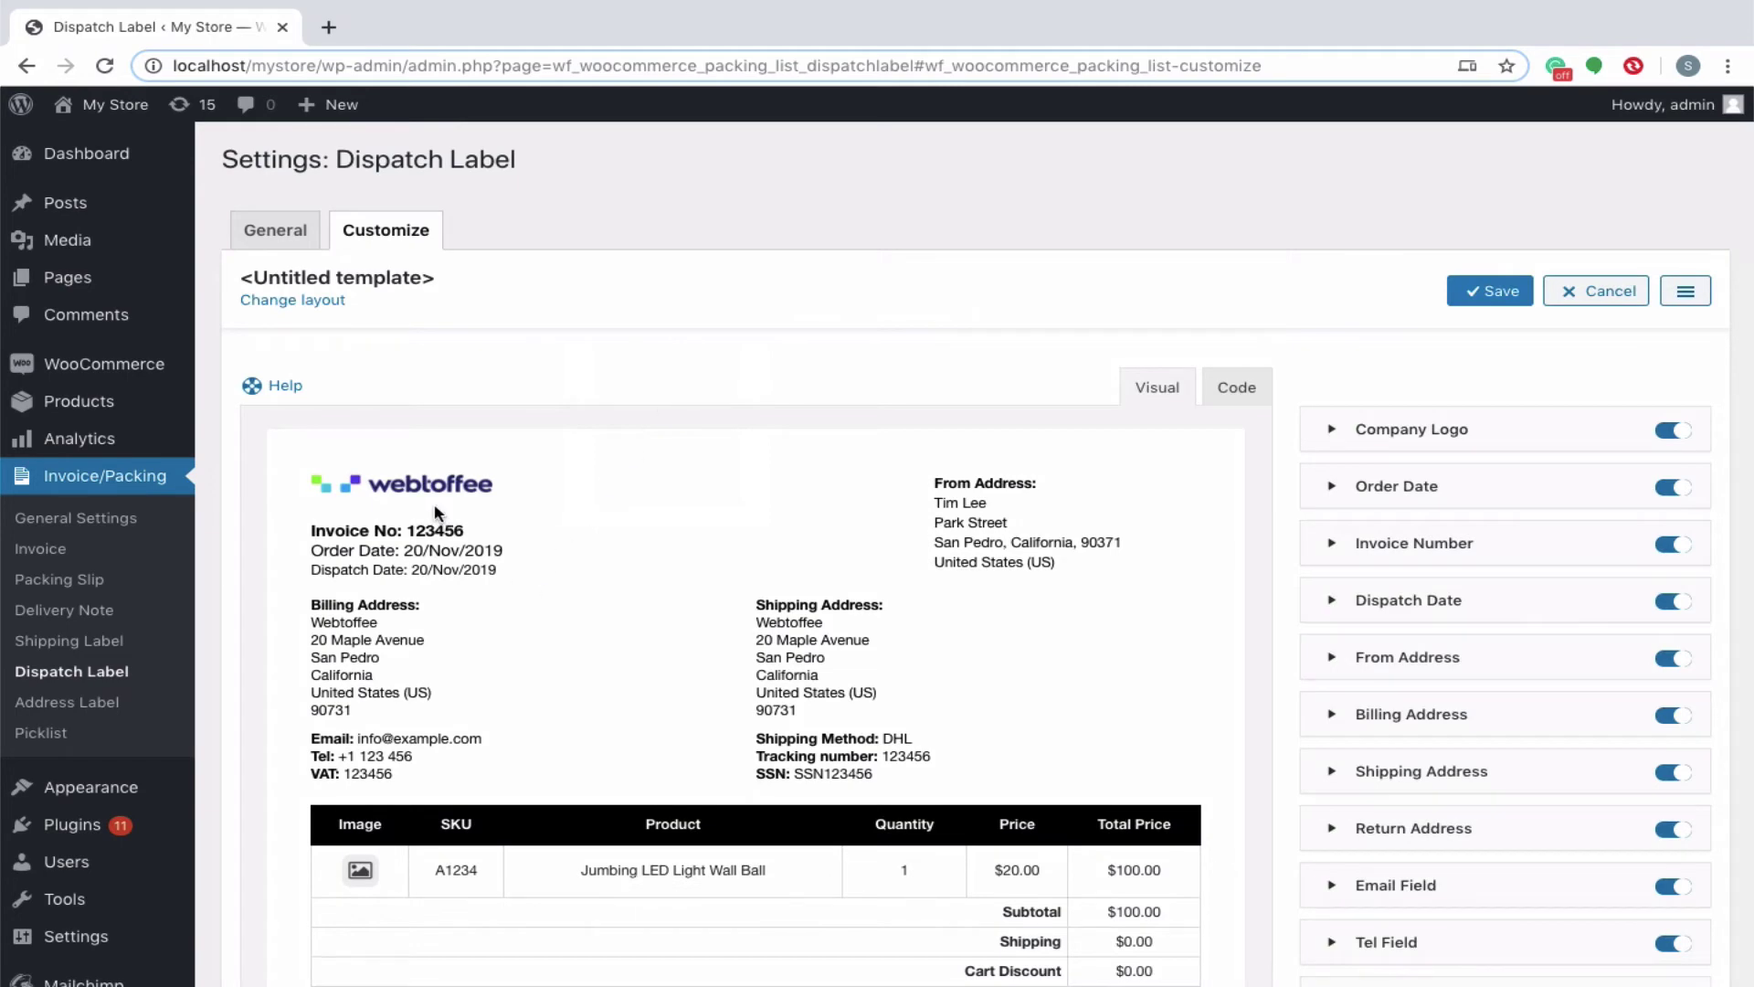
{"action": "scroll", "coordinate": [438, 584], "scroll_direction": "down", "scroll_amount": 4}
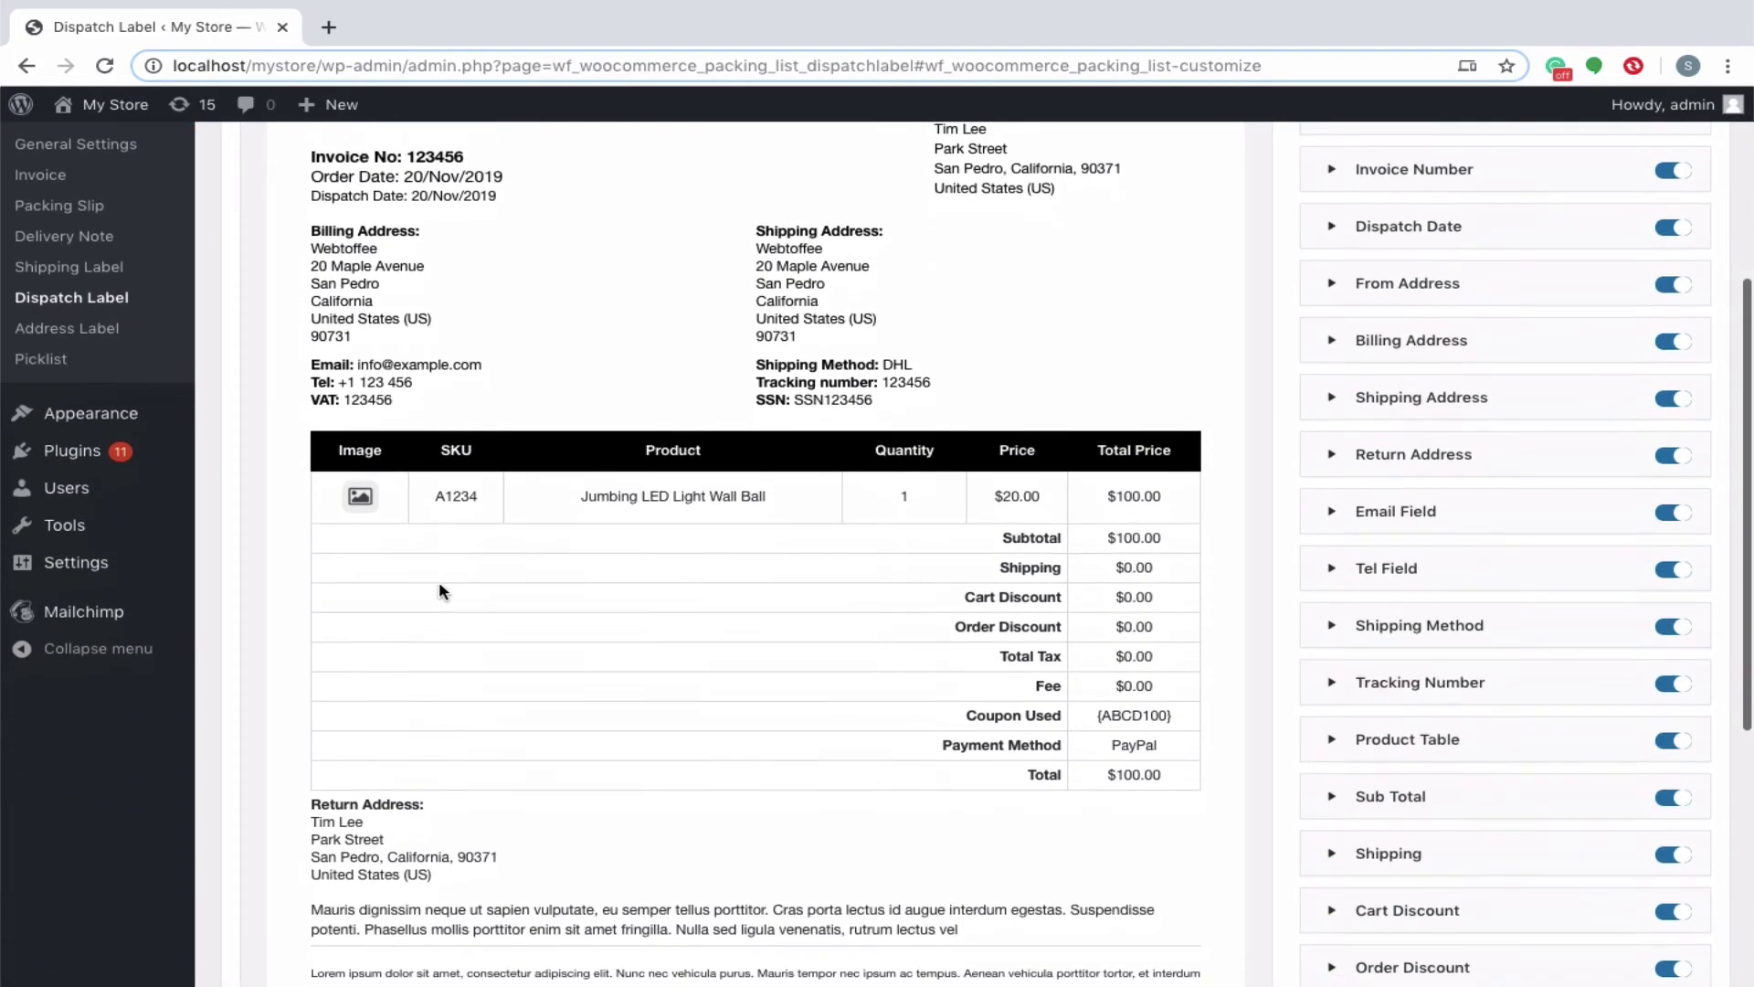
{"action": "scroll", "coordinate": [439, 589], "scroll_direction": "down", "scroll_amount": 1}
{"action": "scroll", "coordinate": [438, 589], "scroll_direction": "up", "scroll_amount": 3}
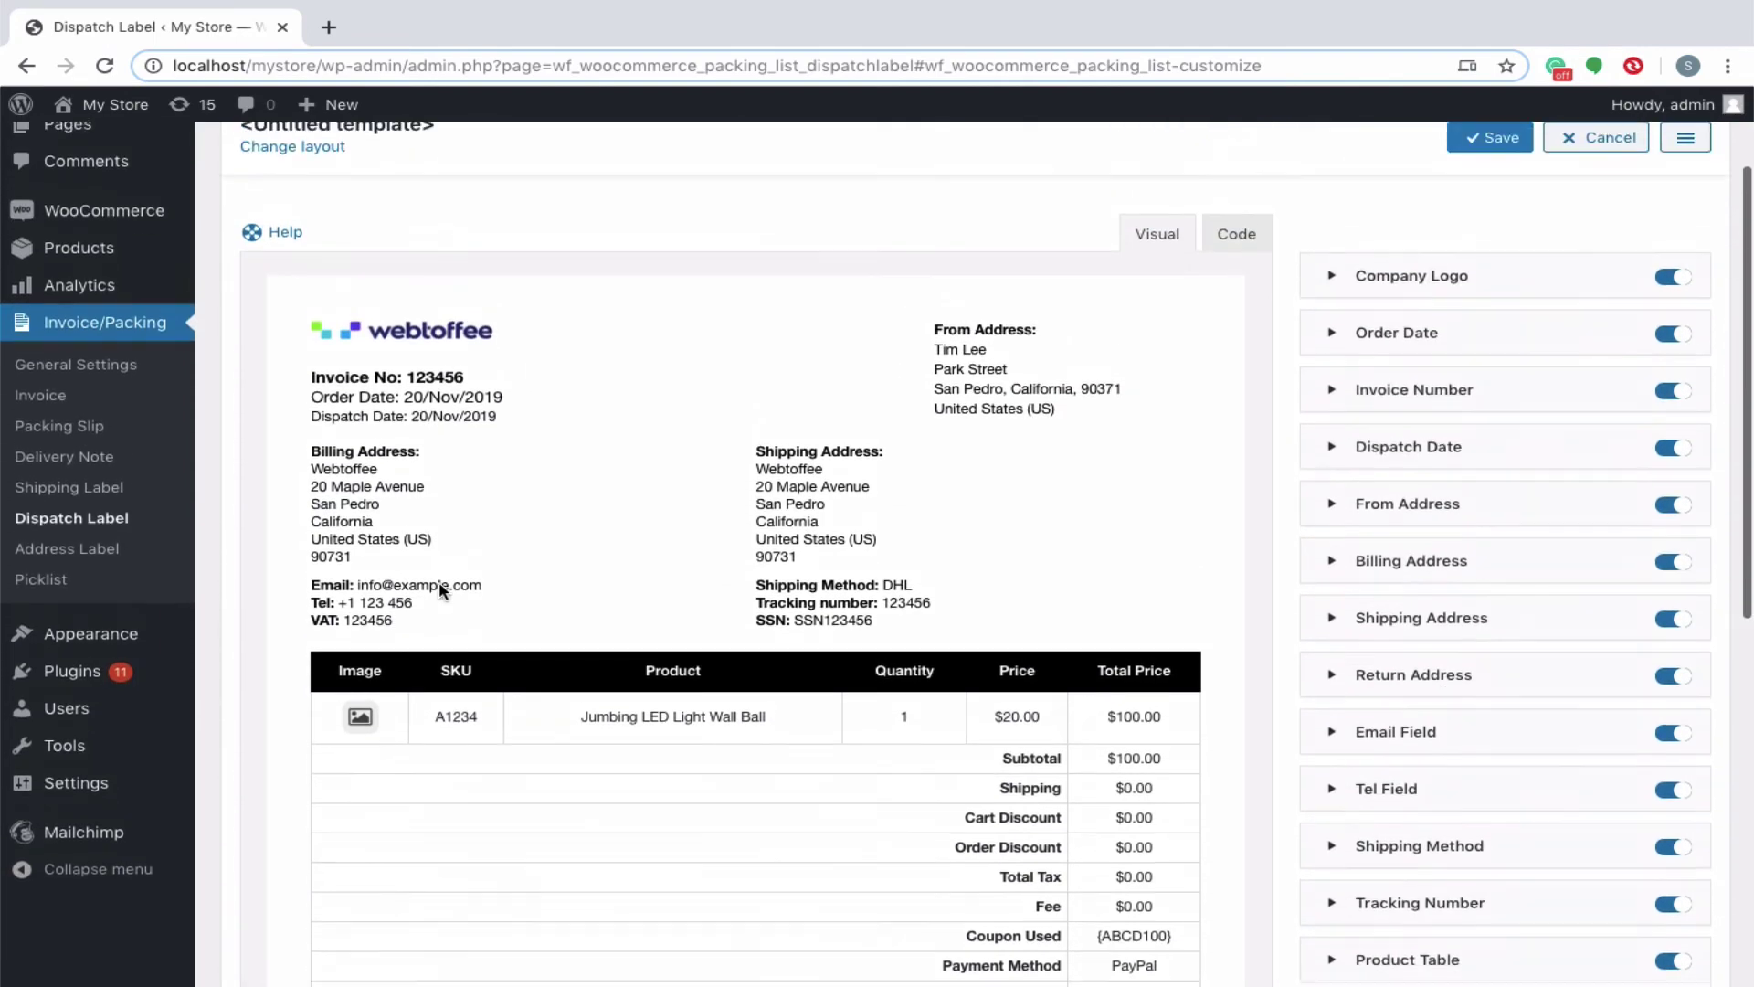
{"action": "scroll", "coordinate": [440, 589], "scroll_direction": "up", "scroll_amount": 1}
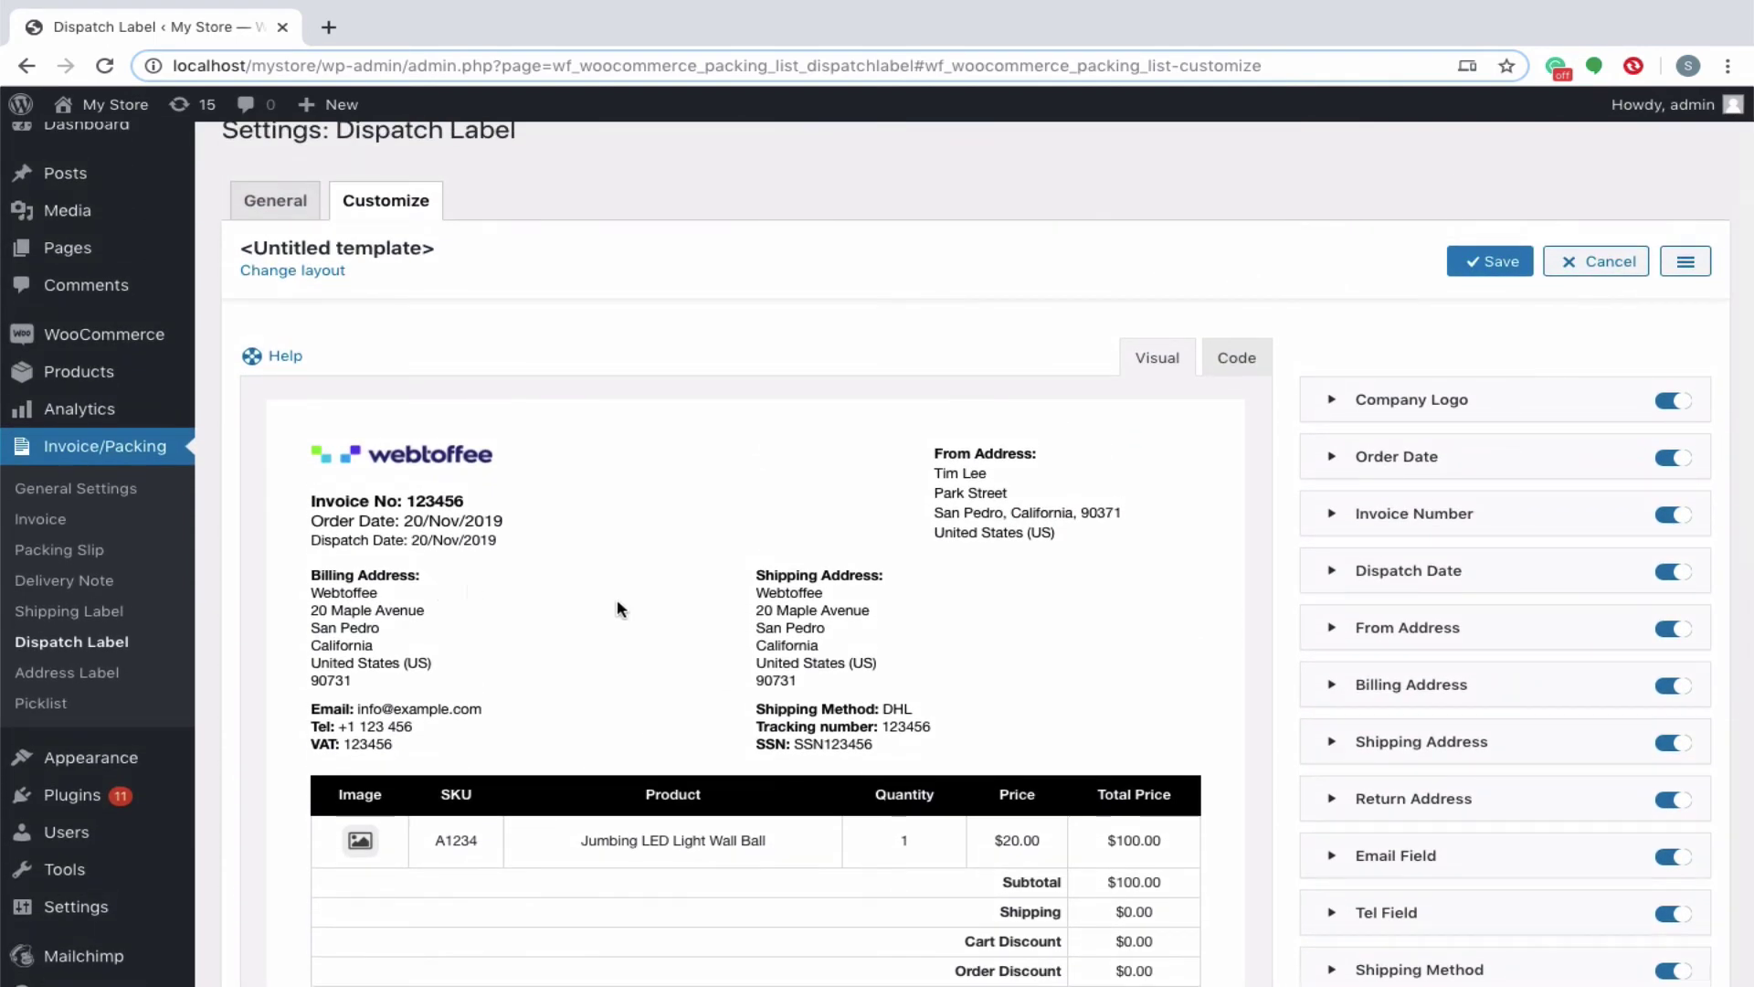
Try hiding and restoring the Company Logo, Dispatch Date and Billing Address elements of the dispatch label.
{"action": "left_click", "coordinate": [1682, 435]}
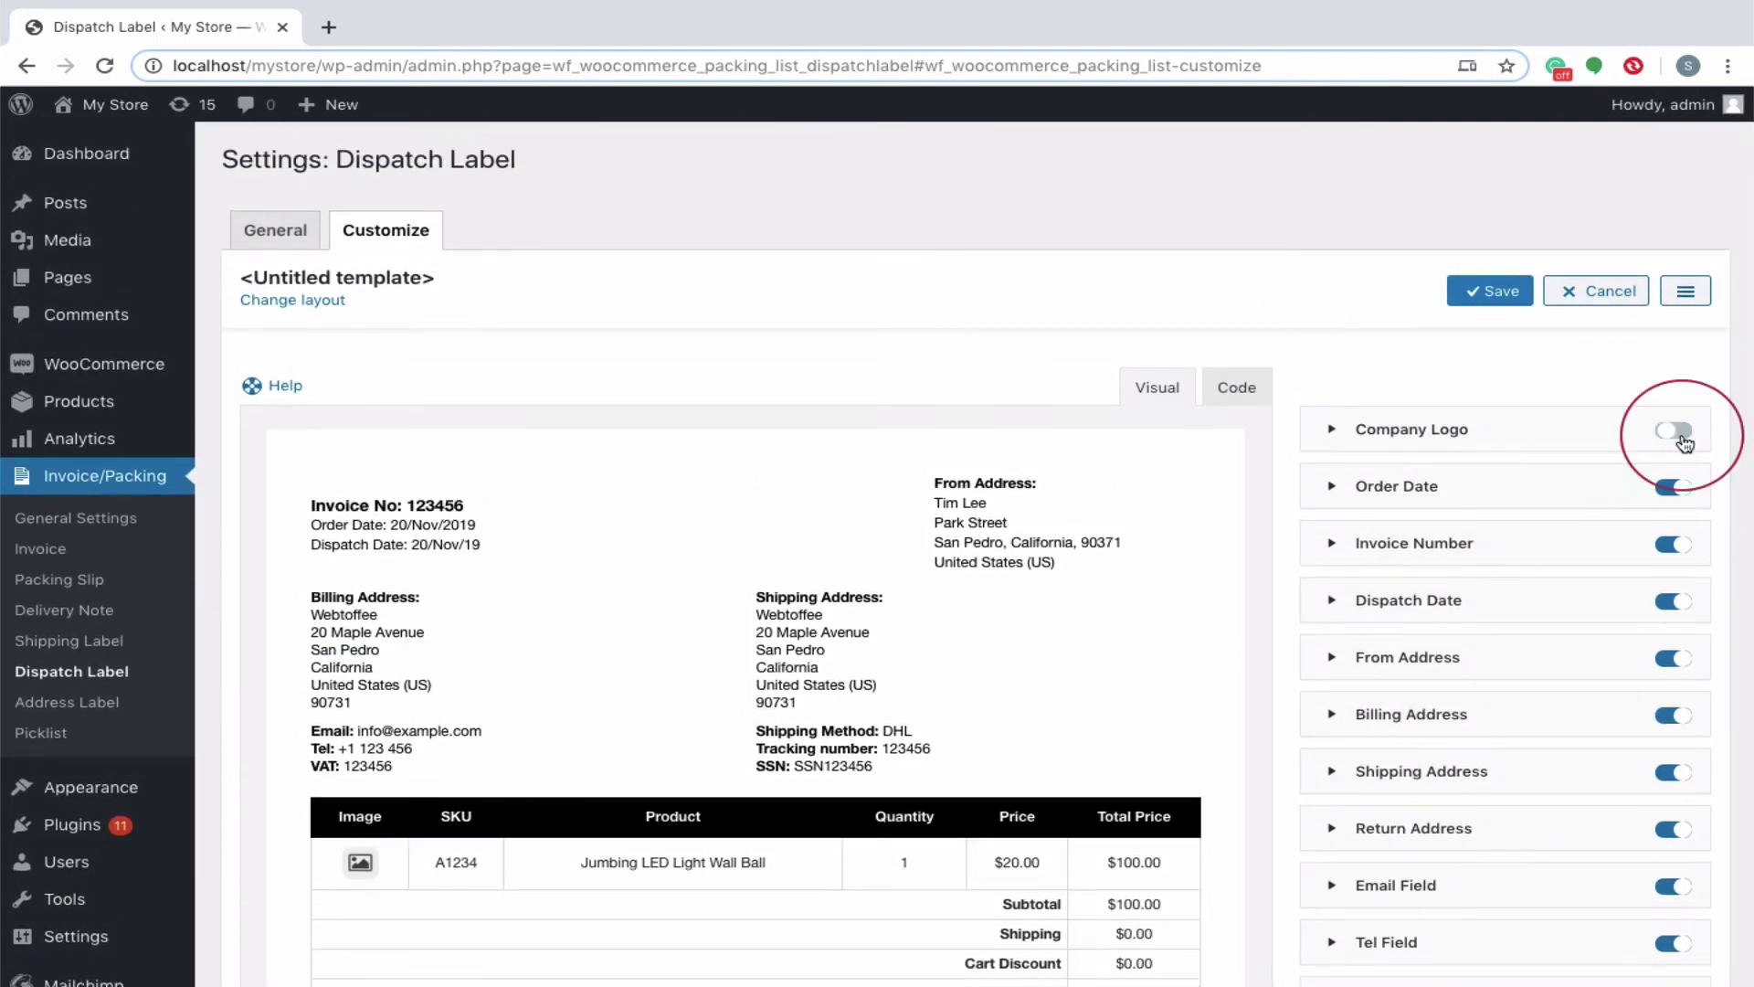
{"action": "left_click", "coordinate": [1682, 435]}
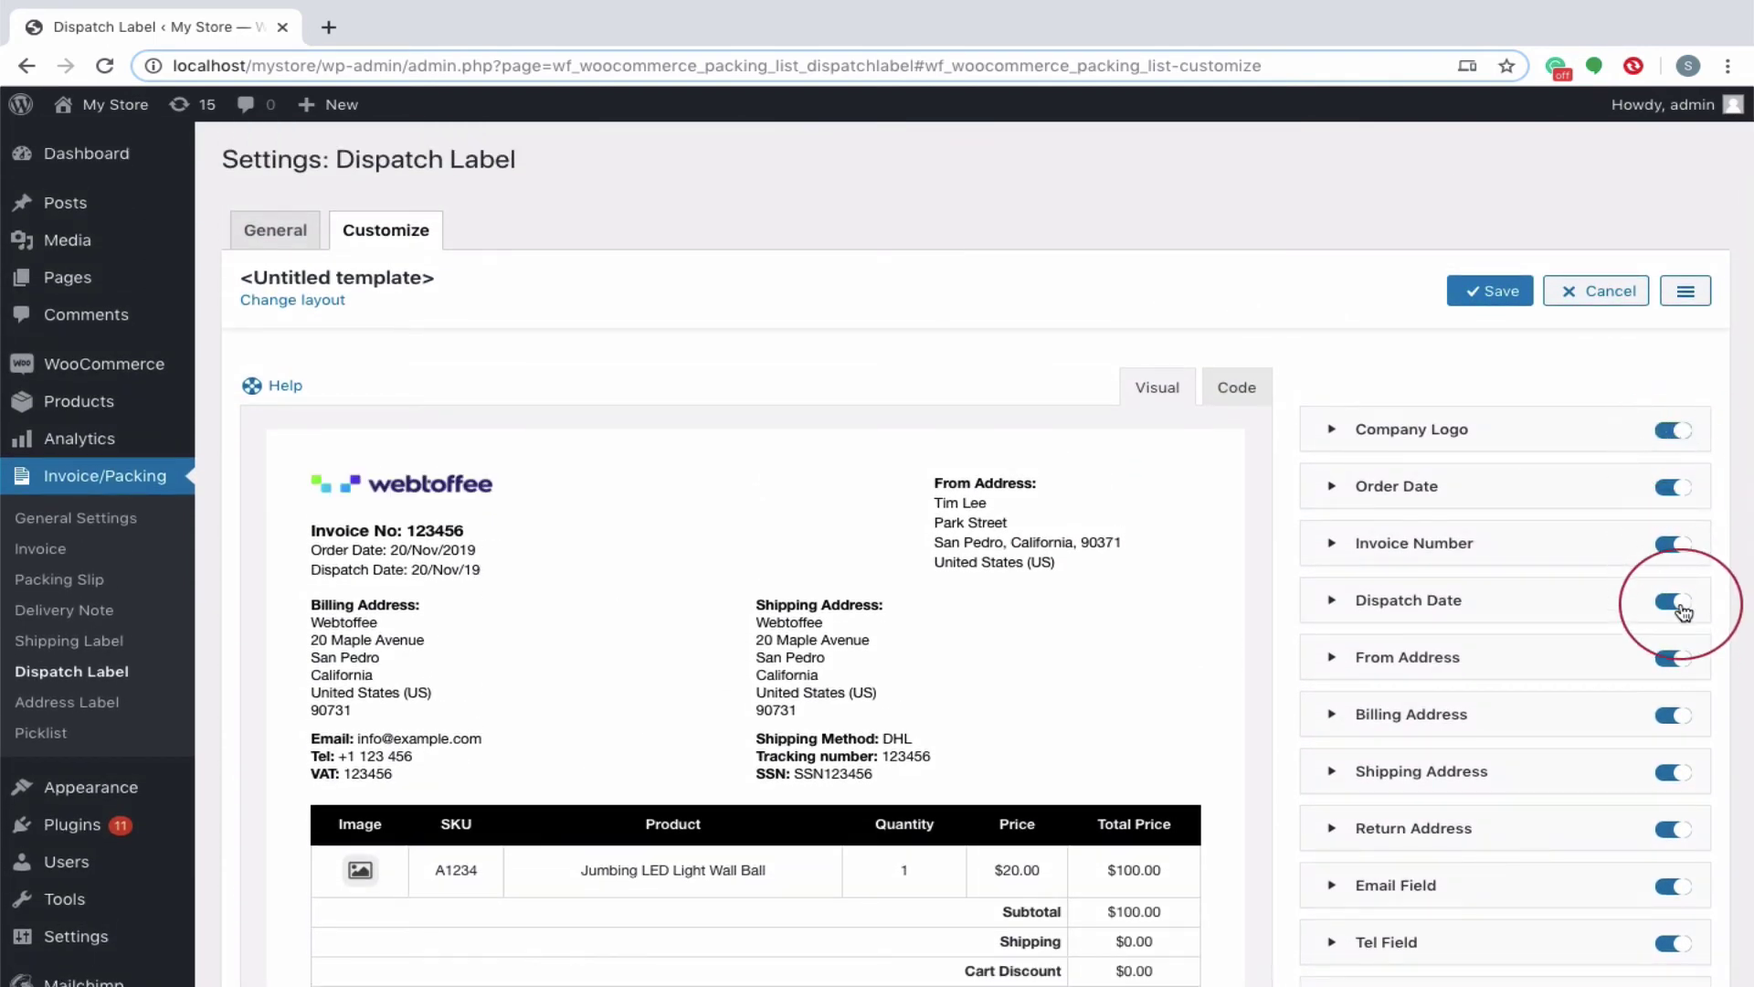
{"action": "left_click", "coordinate": [1684, 609]}
{"action": "left_click", "coordinate": [1684, 609]}
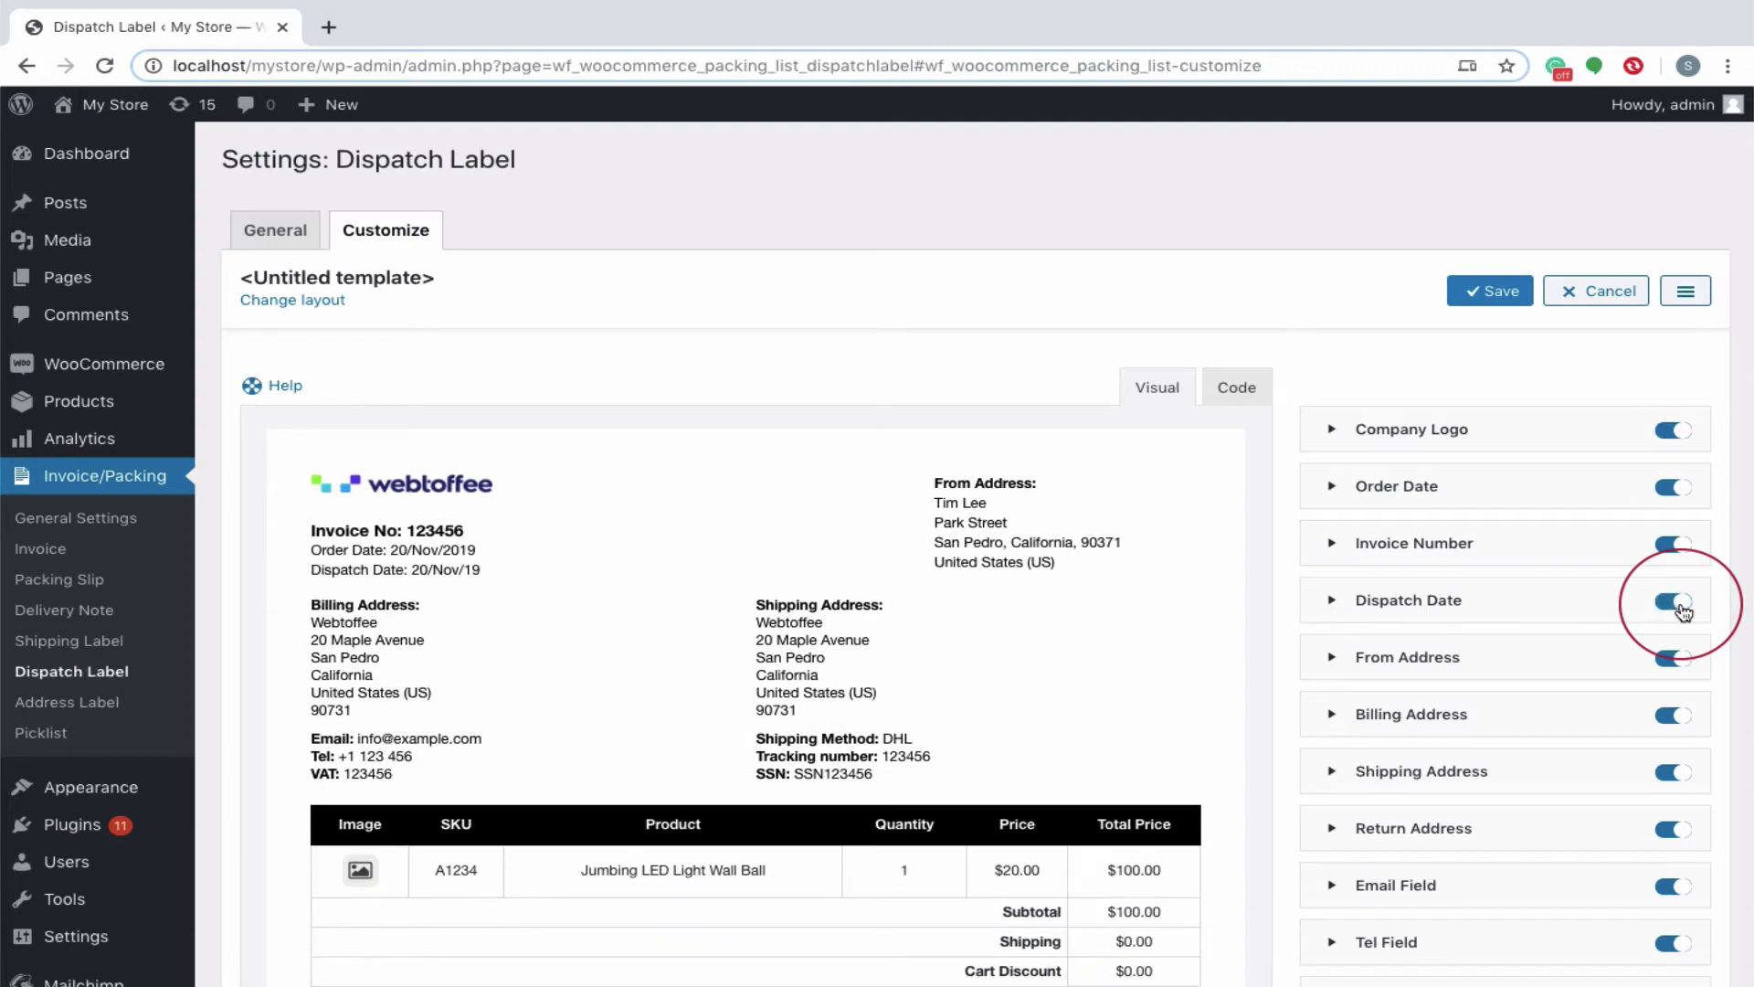
{"action": "left_click", "coordinate": [1681, 717]}
{"action": "left_click", "coordinate": [1681, 717]}
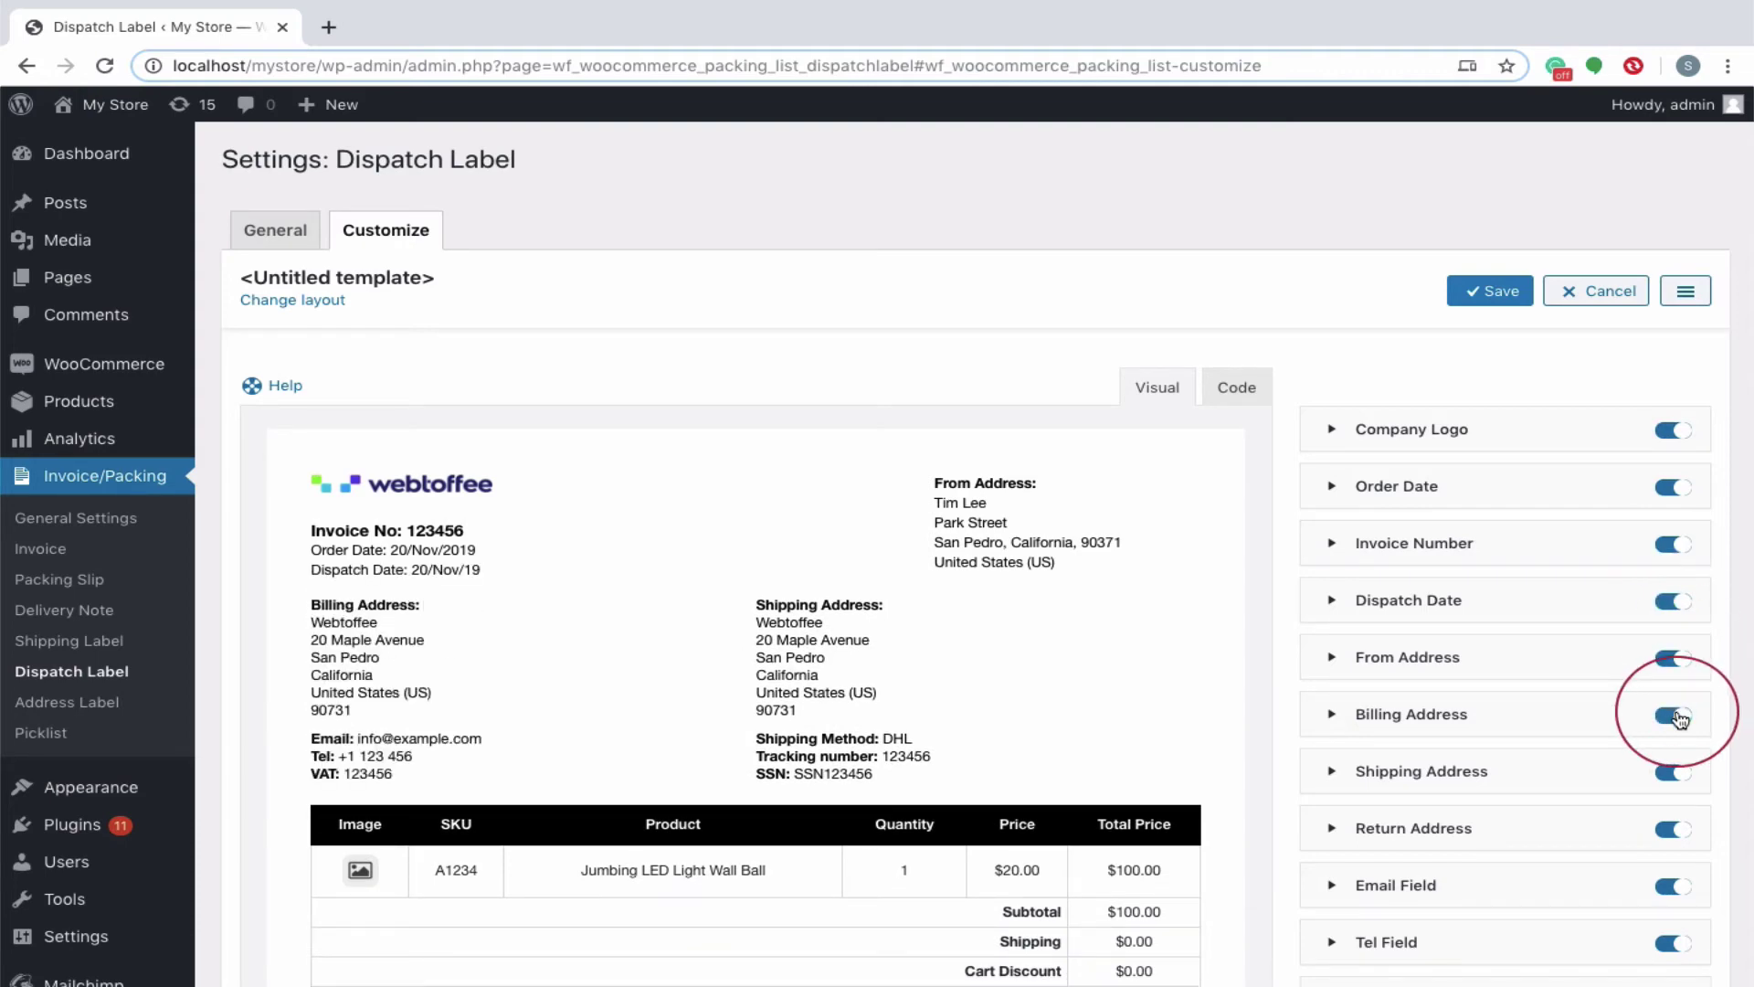
Examine the text, font size, style and color options of the Invoice Number and the date formats offered for the Dispatch Date.
{"action": "left_click", "coordinate": [1415, 543]}
{"action": "left_click", "coordinate": [1398, 686]}
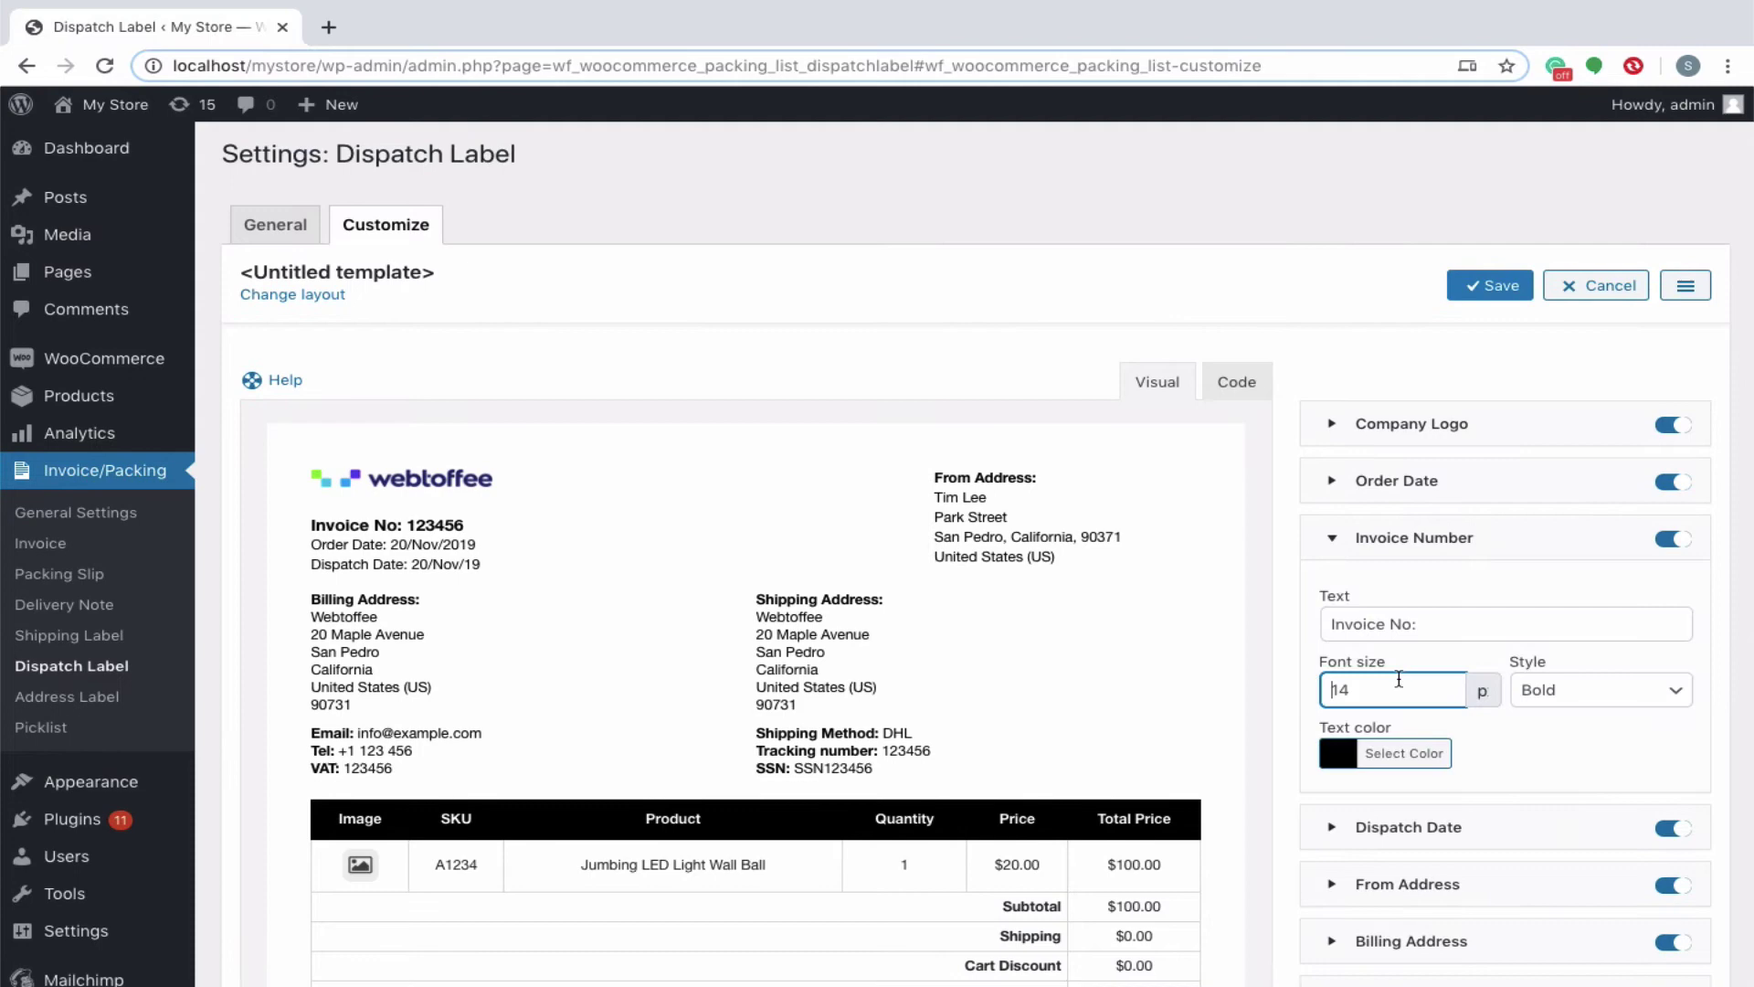
{"action": "left_click", "coordinate": [1524, 700]}
{"action": "left_click", "coordinate": [1408, 760]}
{"action": "scroll", "coordinate": [1408, 760], "scroll_direction": "down", "scroll_amount": 3}
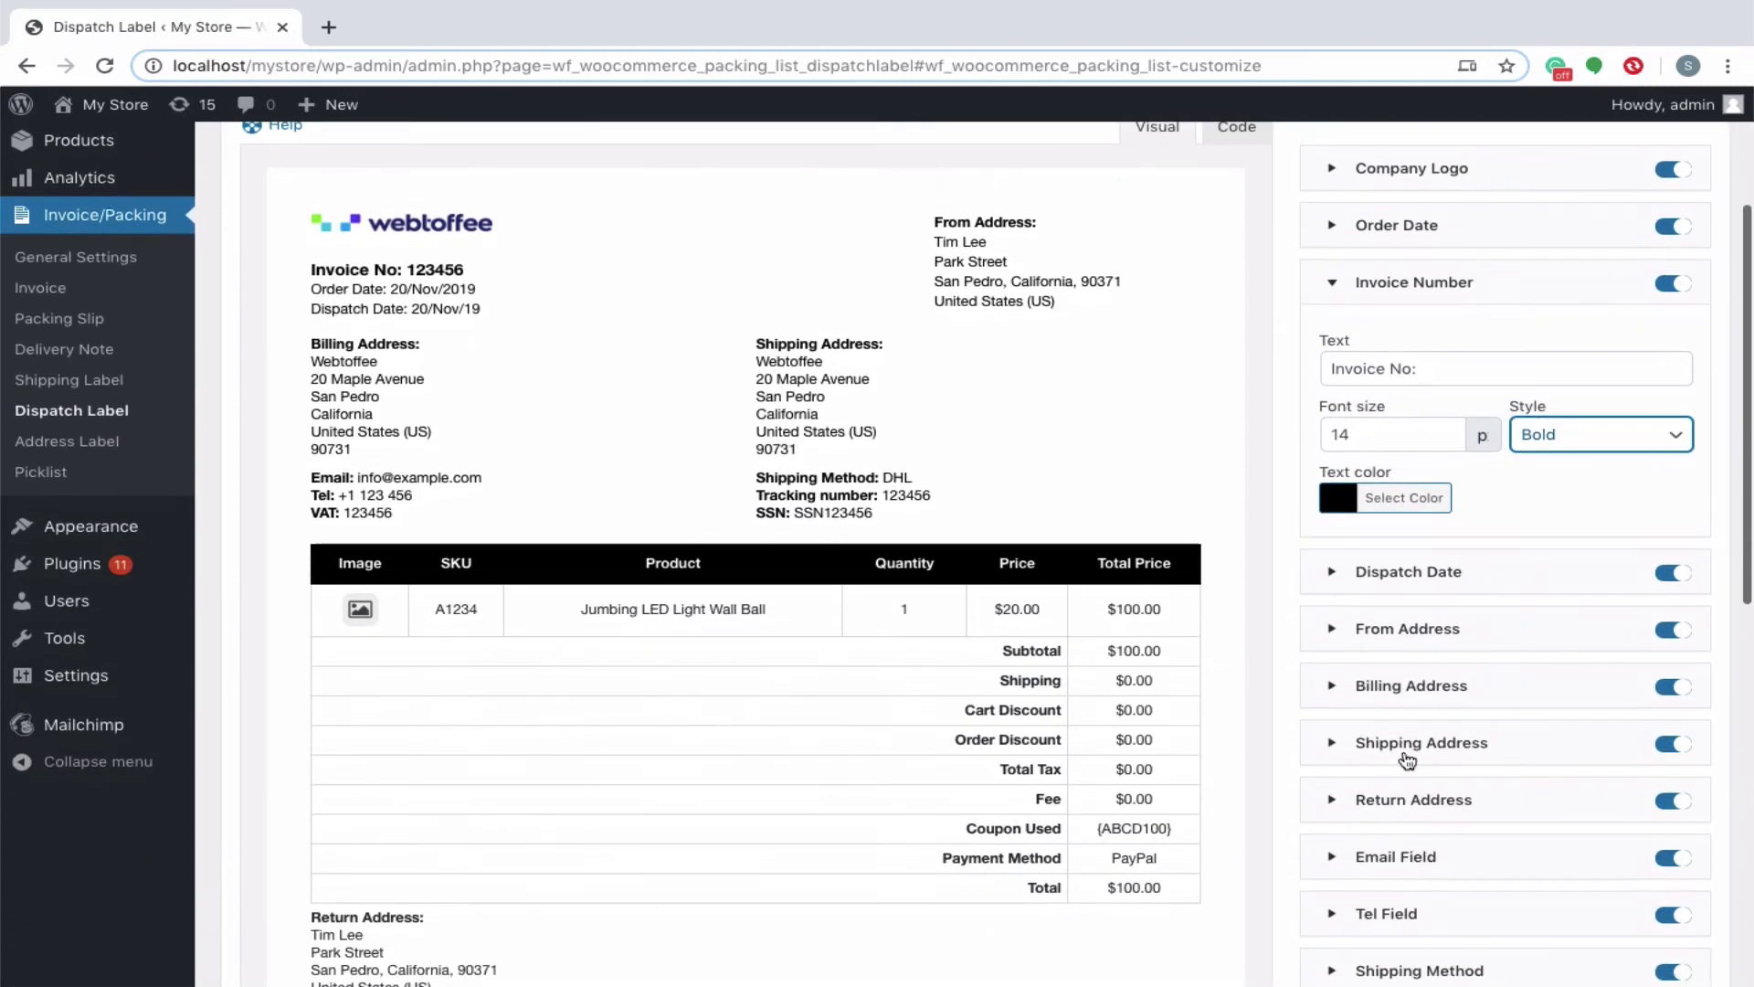
{"action": "left_click", "coordinate": [1336, 574]}
{"action": "left_click", "coordinate": [1575, 731]}
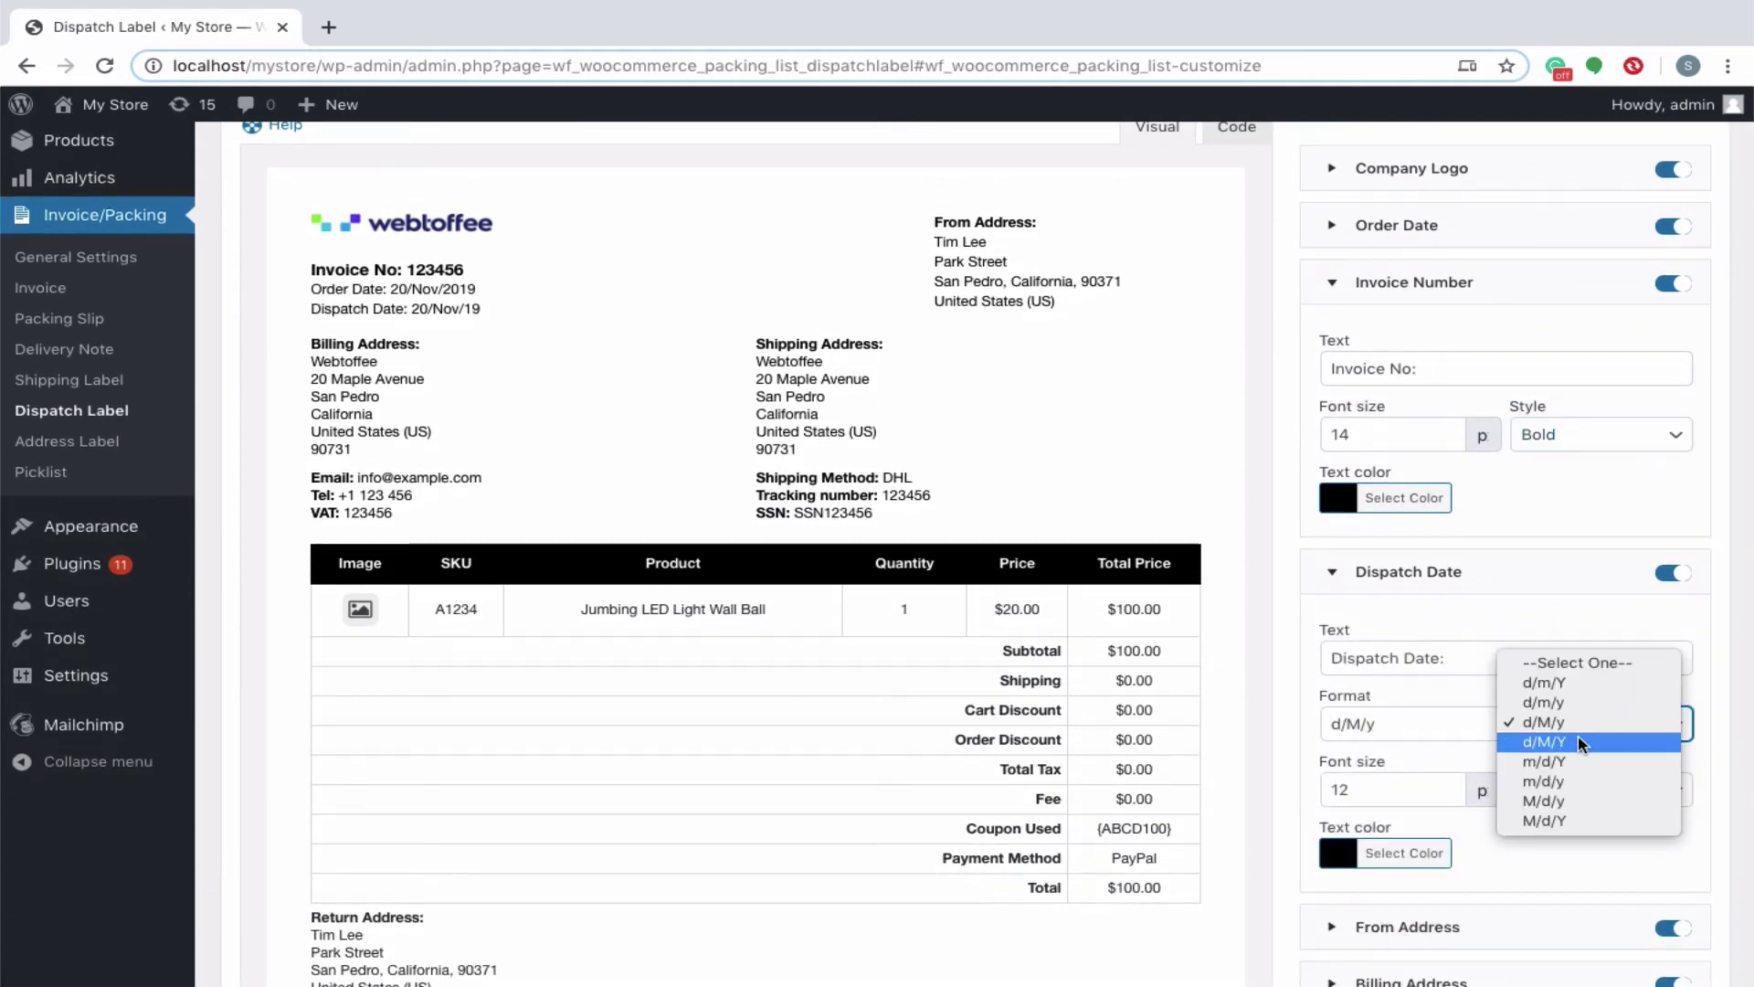
{"action": "left_click", "coordinate": [1577, 737]}
Examine the Product Table's color, column label and text alignment options.
{"action": "scroll", "coordinate": [1507, 849], "scroll_direction": "down", "scroll_amount": 7}
{"action": "left_click", "coordinate": [1332, 762]}
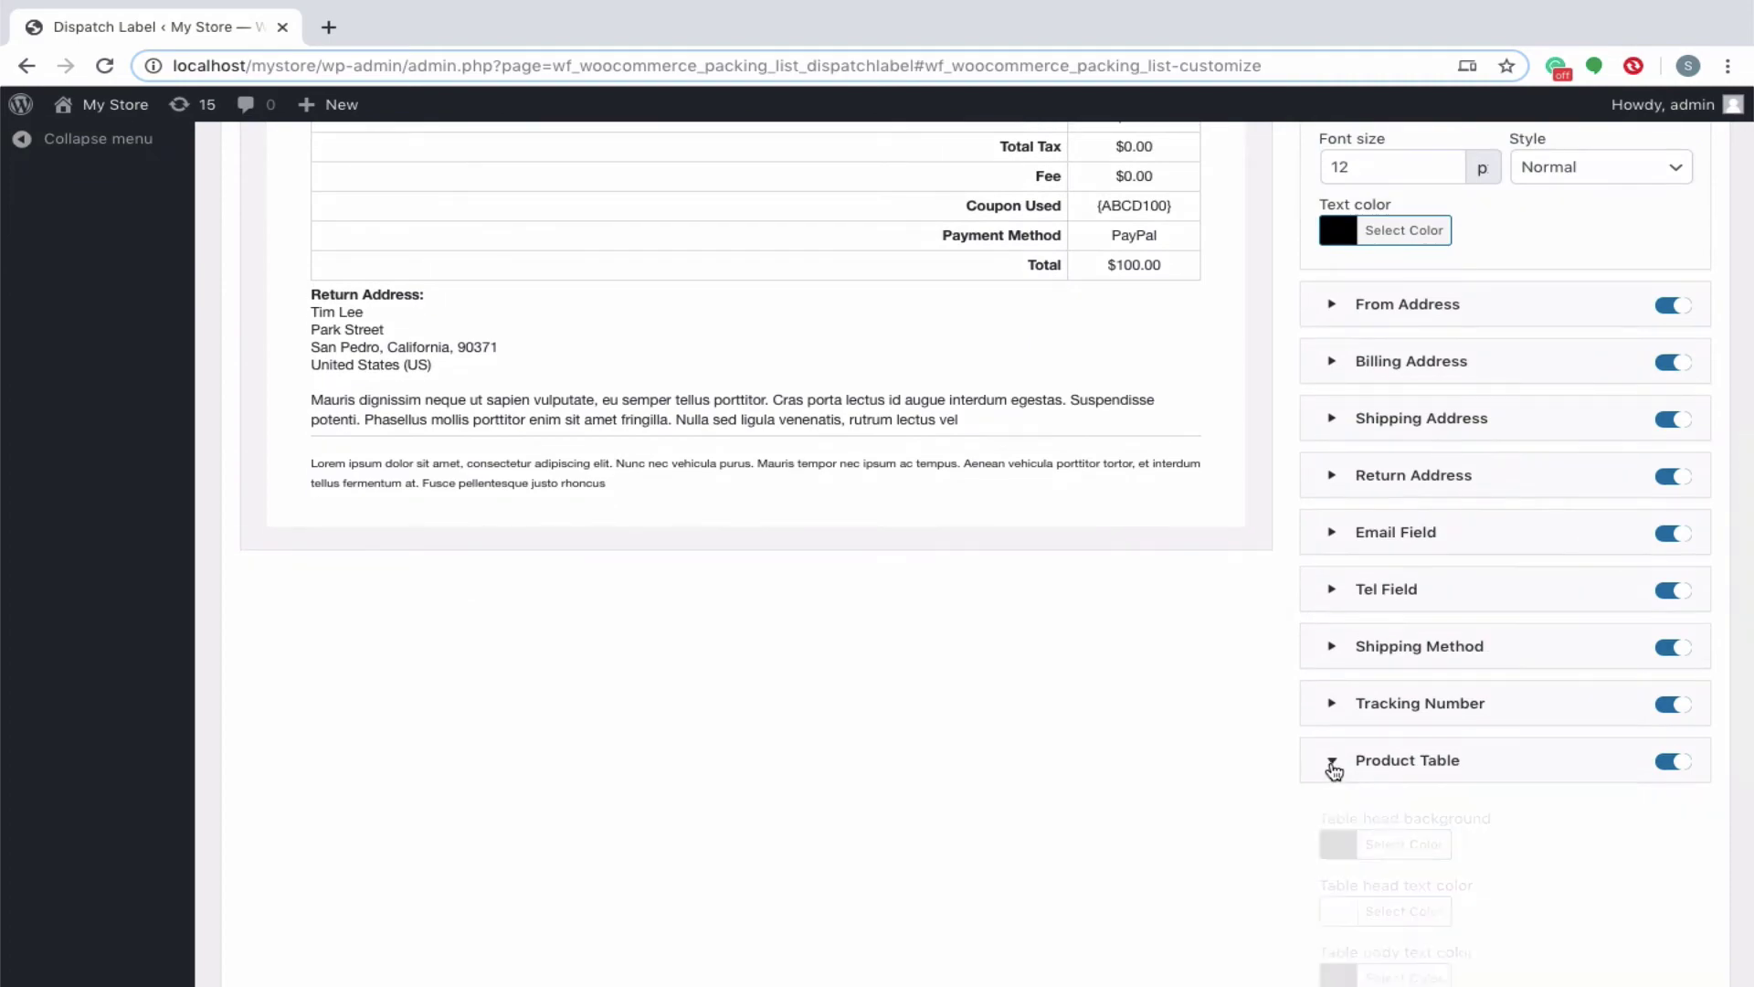
{"action": "scroll", "coordinate": [1333, 772], "scroll_direction": "down", "scroll_amount": 8}
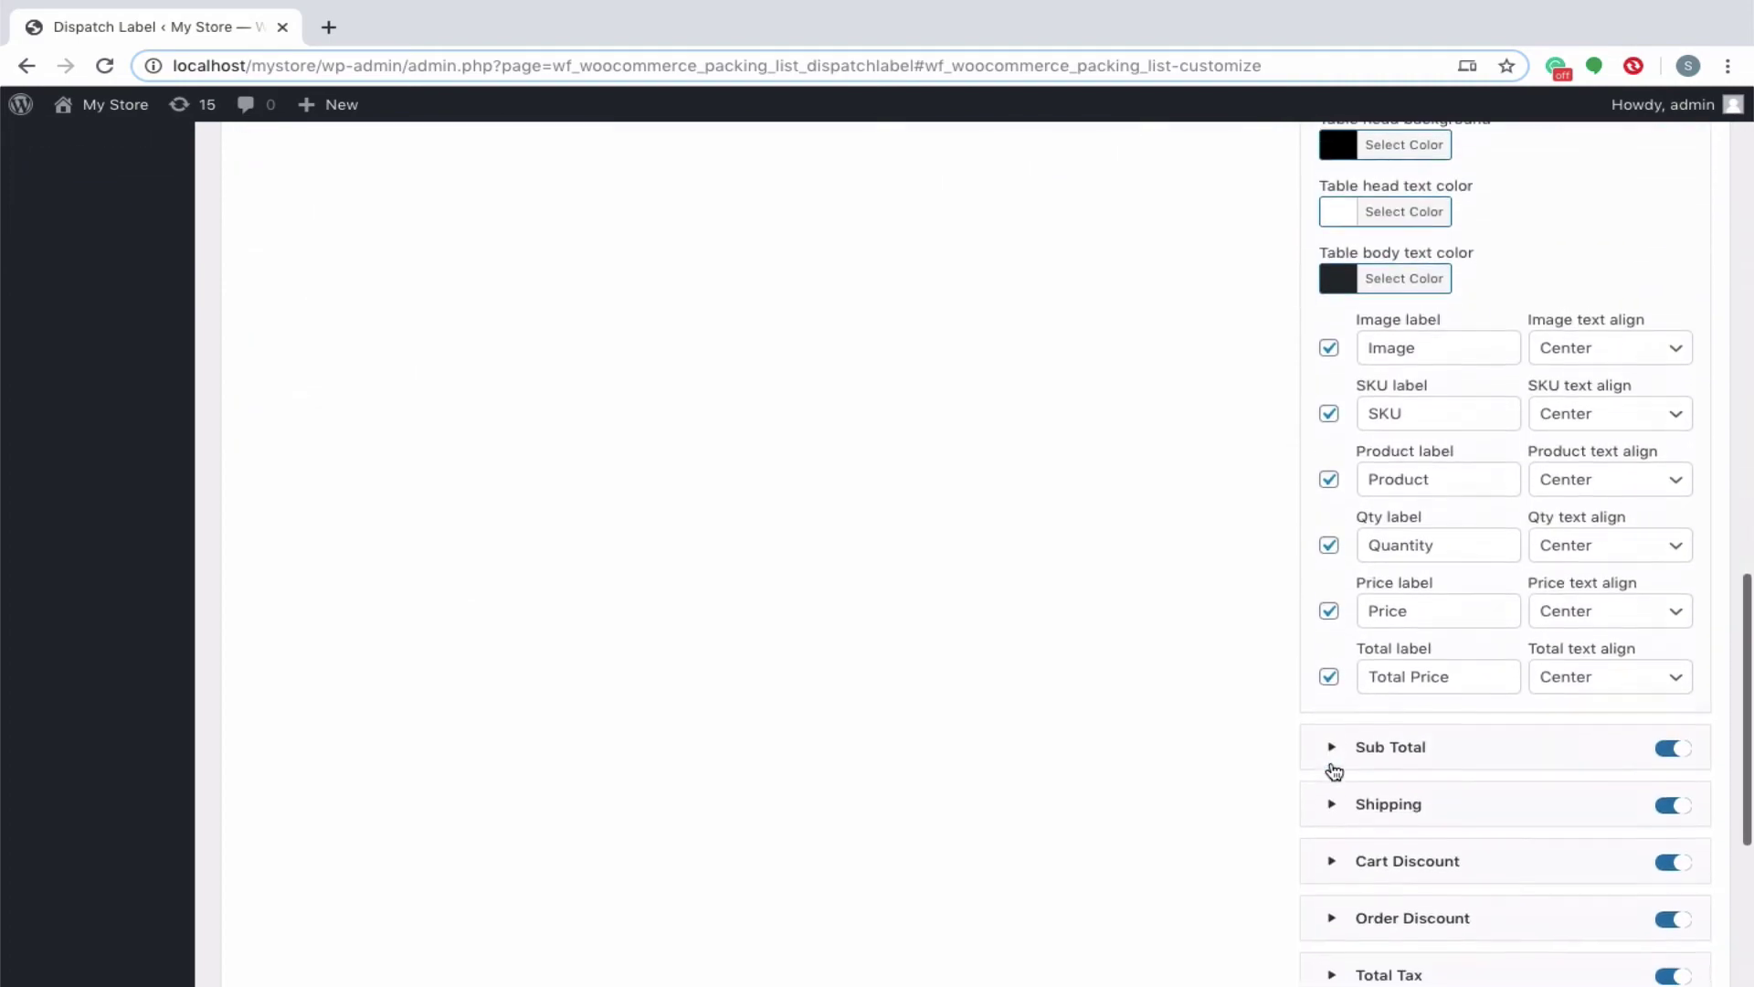
{"action": "scroll", "coordinate": [645, 720], "scroll_direction": "up", "scroll_amount": 20}
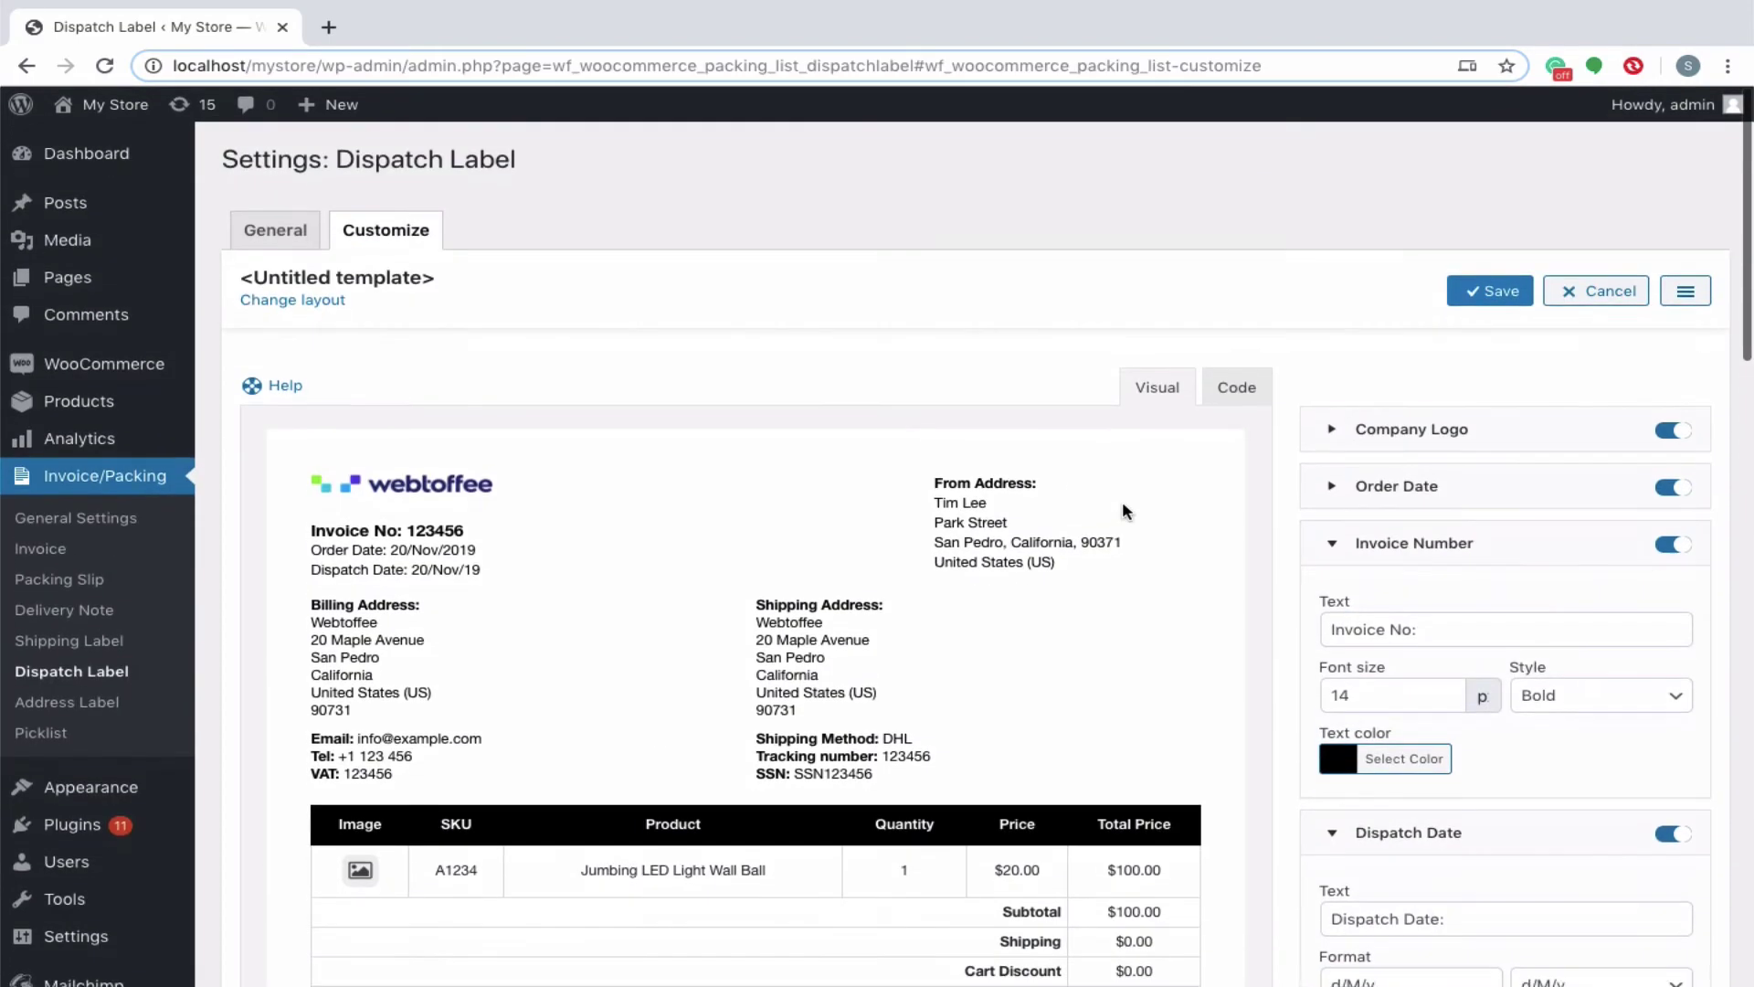
Examine the template's source code and the Help list of CSS classes and placeholders, and return to the visual view.
{"action": "left_click", "coordinate": [1235, 388]}
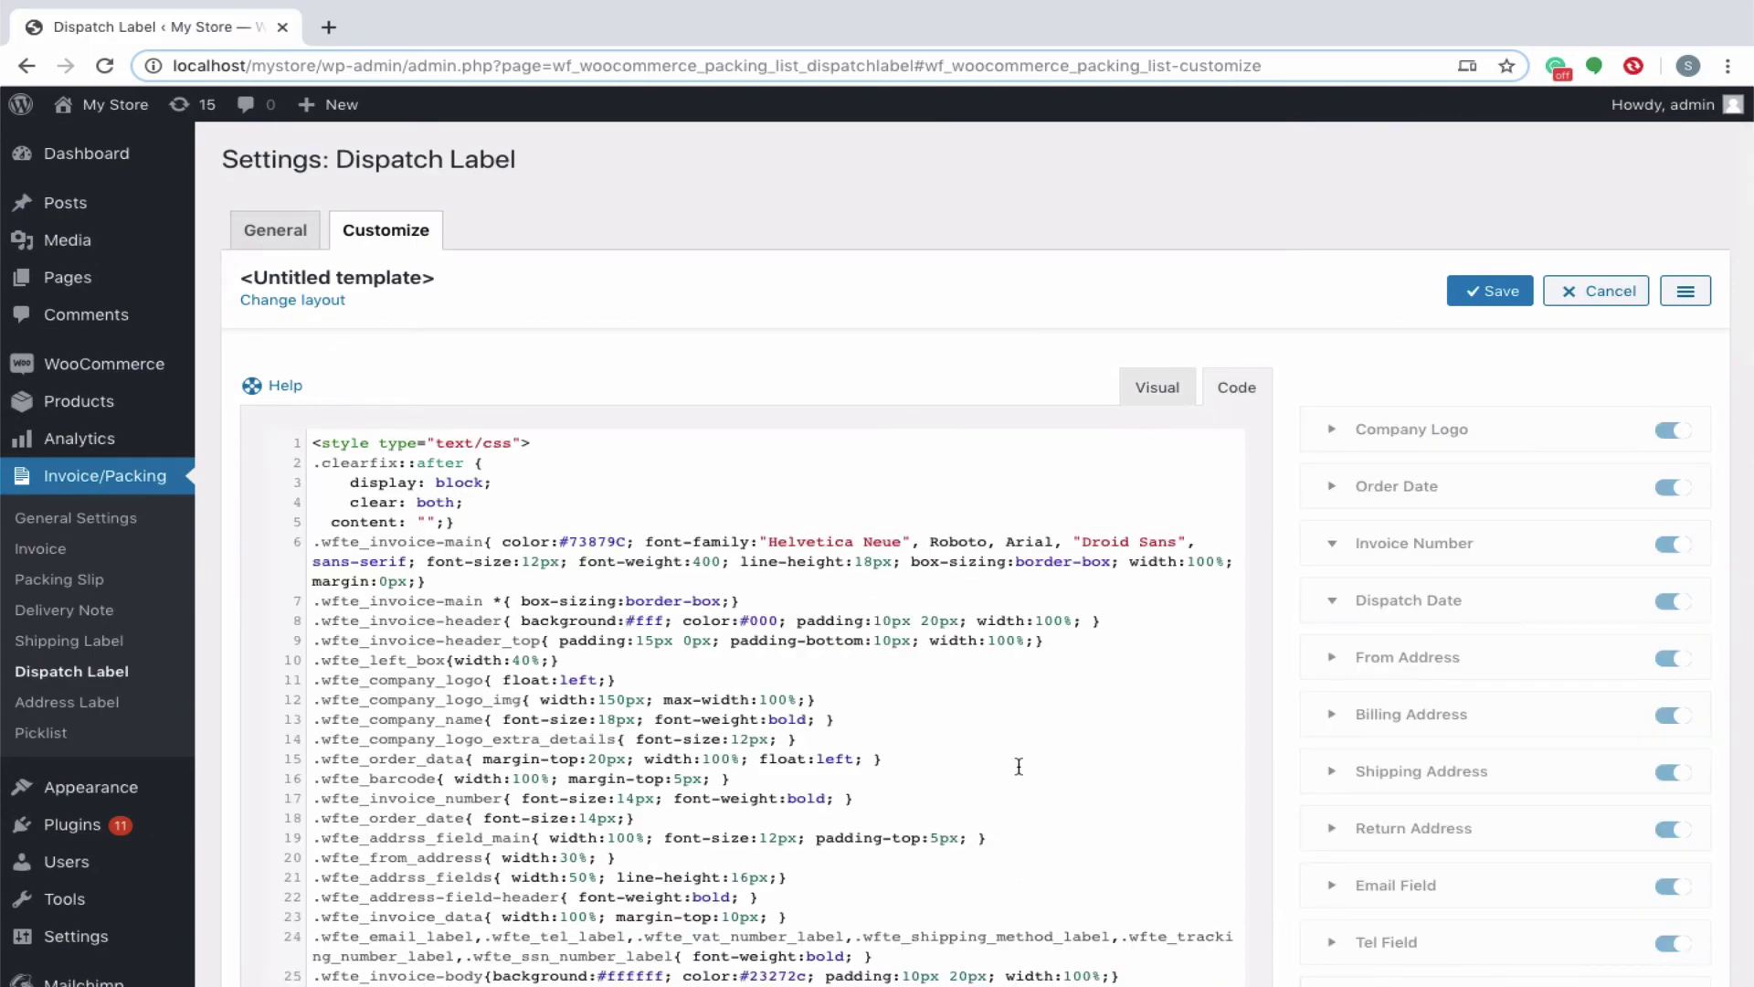
{"action": "scroll", "coordinate": [1018, 766], "scroll_direction": "down", "scroll_amount": 15}
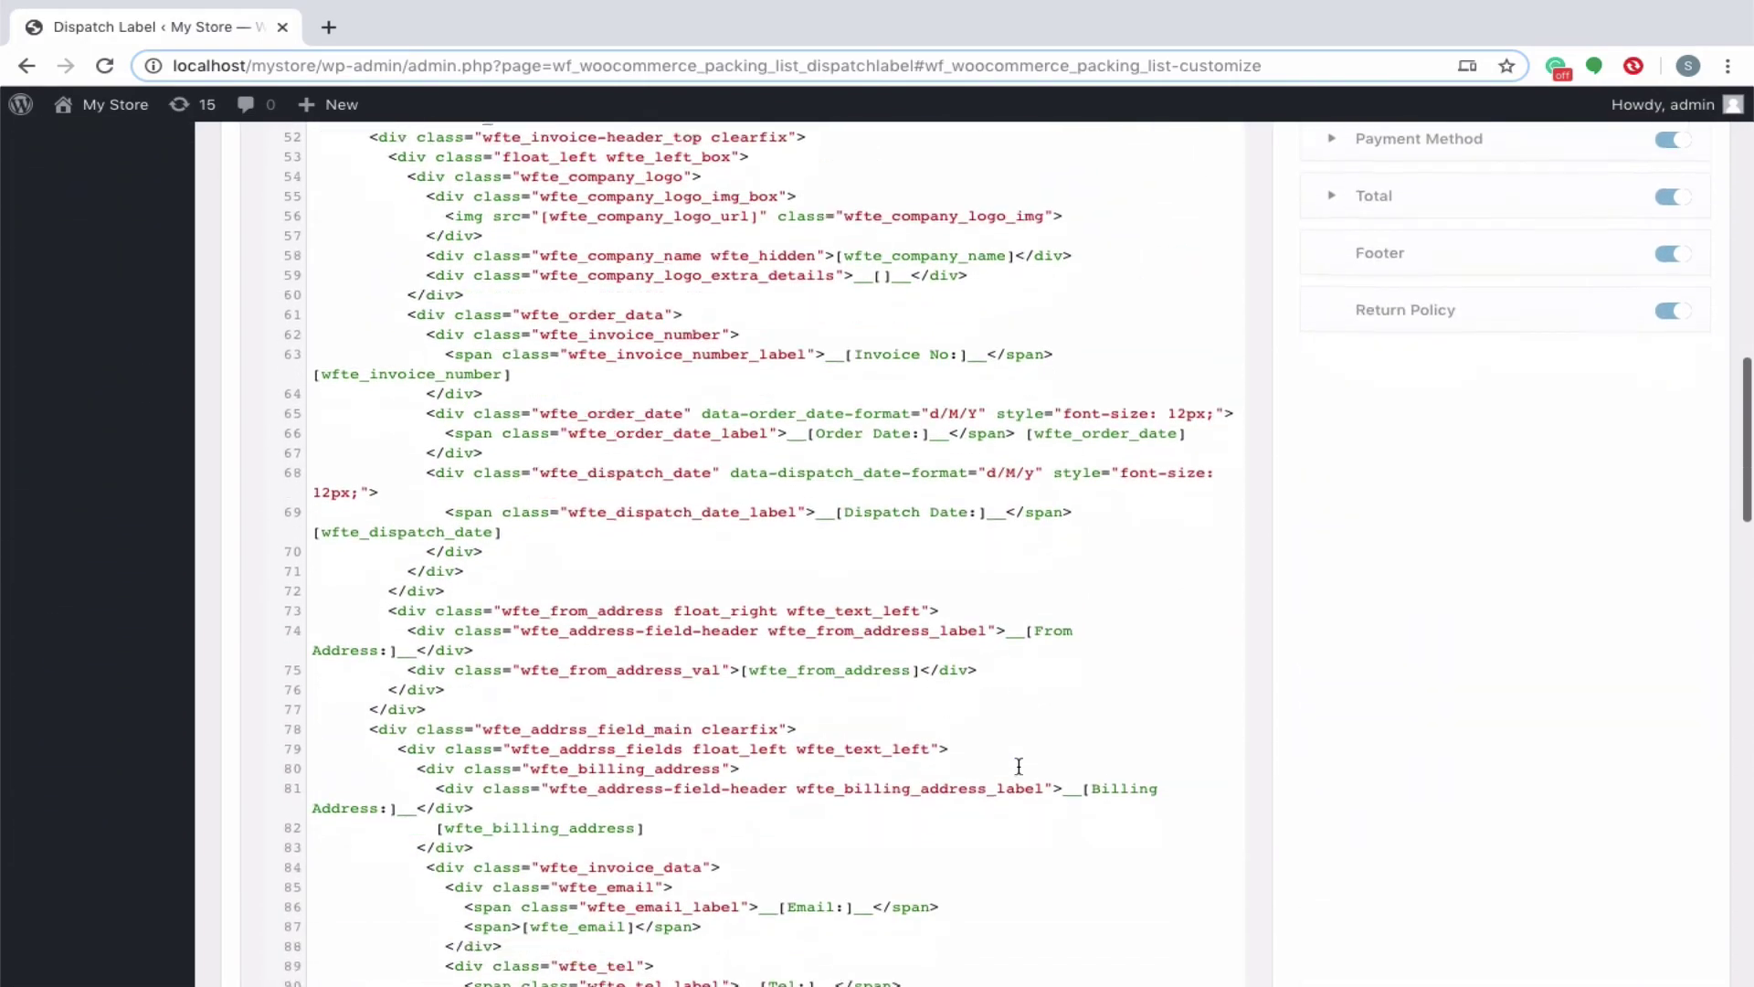
{"action": "scroll", "coordinate": [1019, 766], "scroll_direction": "down", "scroll_amount": 5}
{"action": "scroll", "coordinate": [1019, 766], "scroll_direction": "up", "scroll_amount": 20}
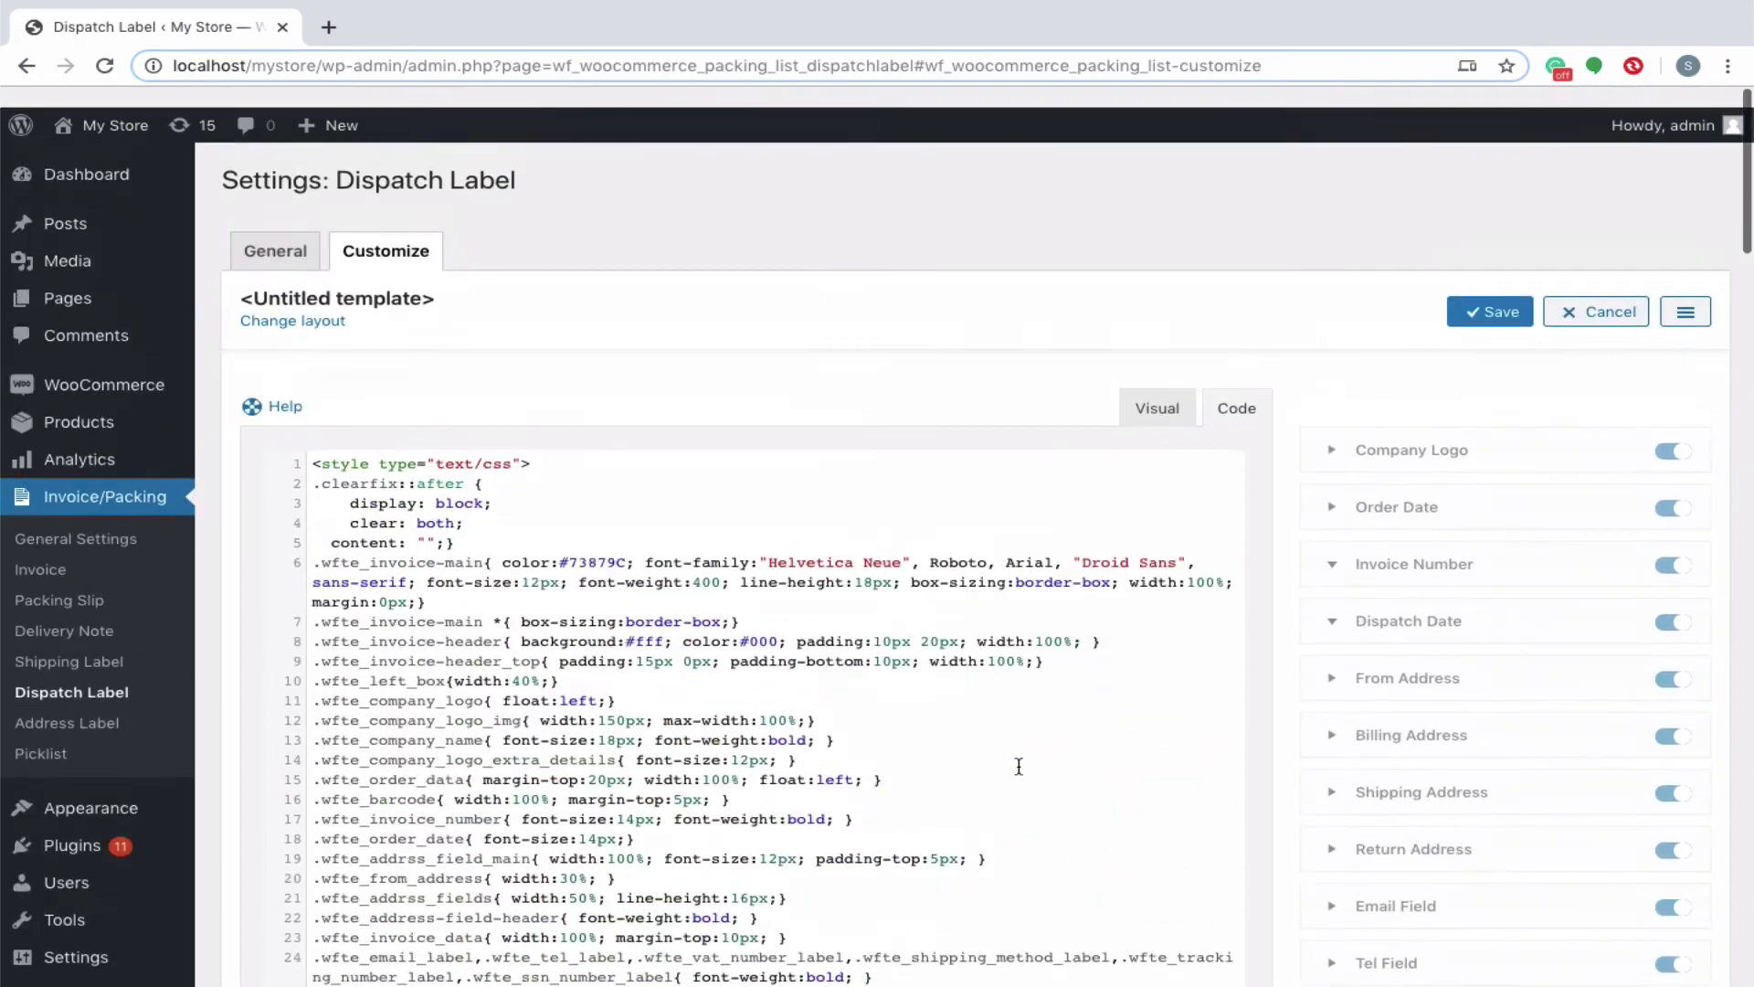
{"action": "left_click", "coordinate": [285, 386]}
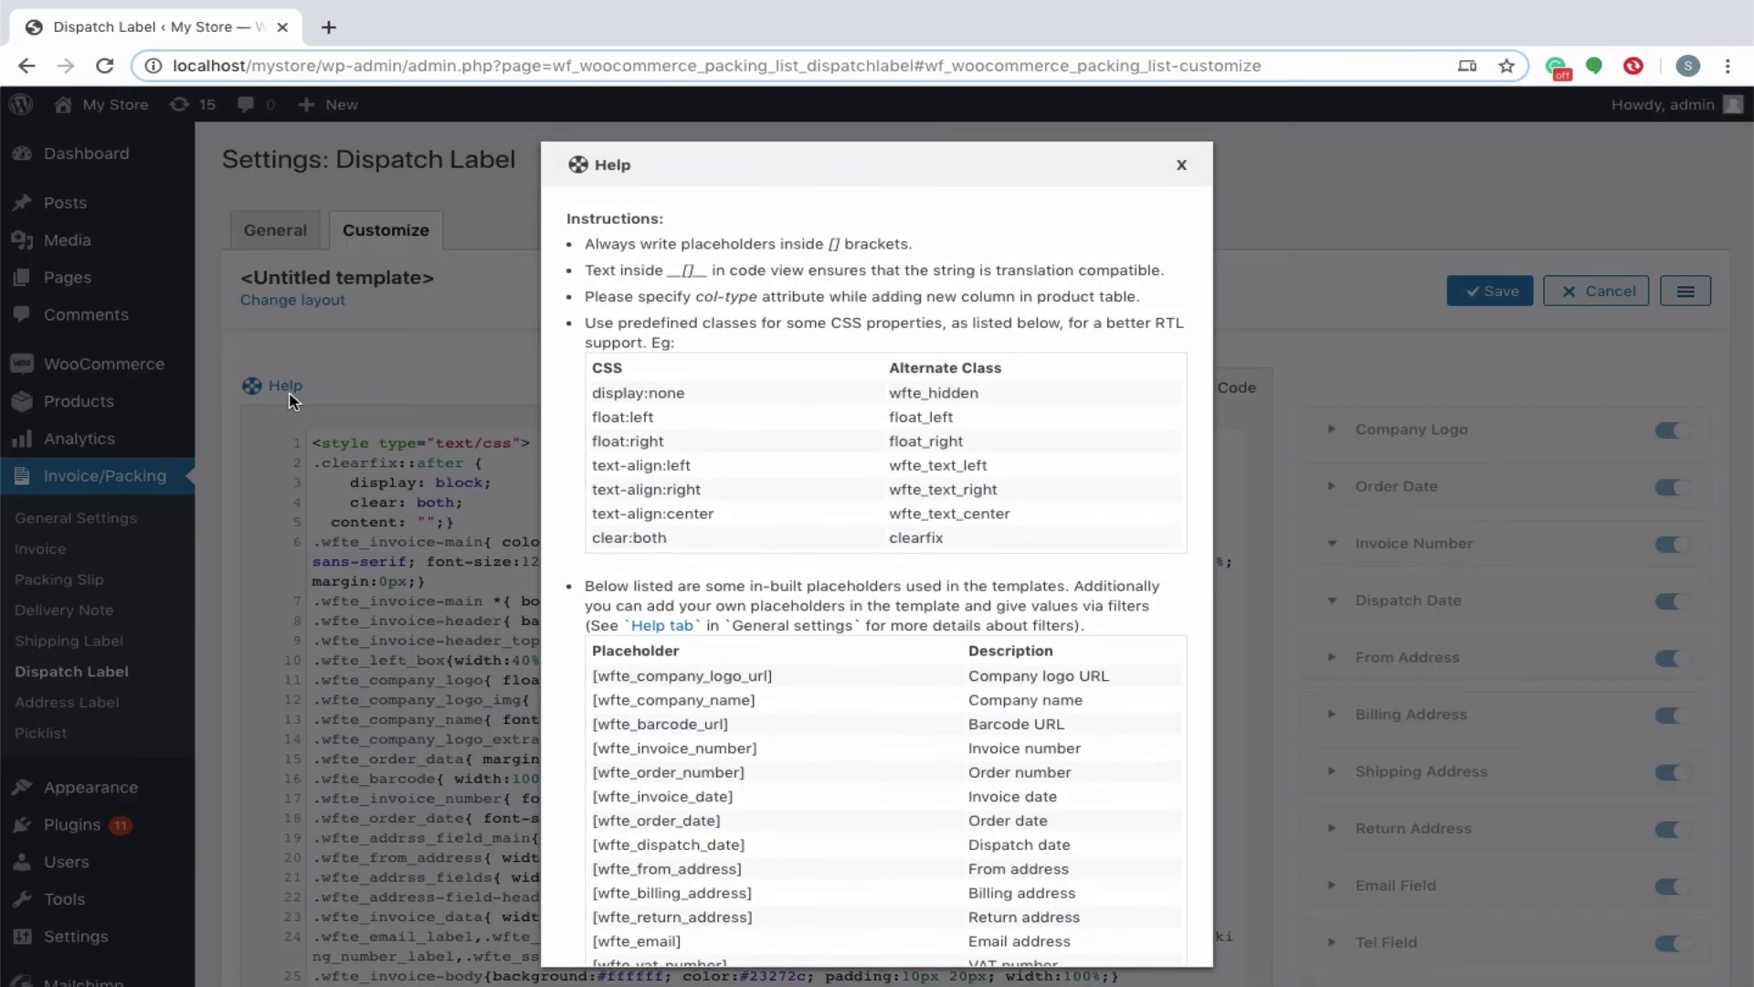
{"action": "scroll", "coordinate": [816, 523], "scroll_direction": "down", "scroll_amount": 5}
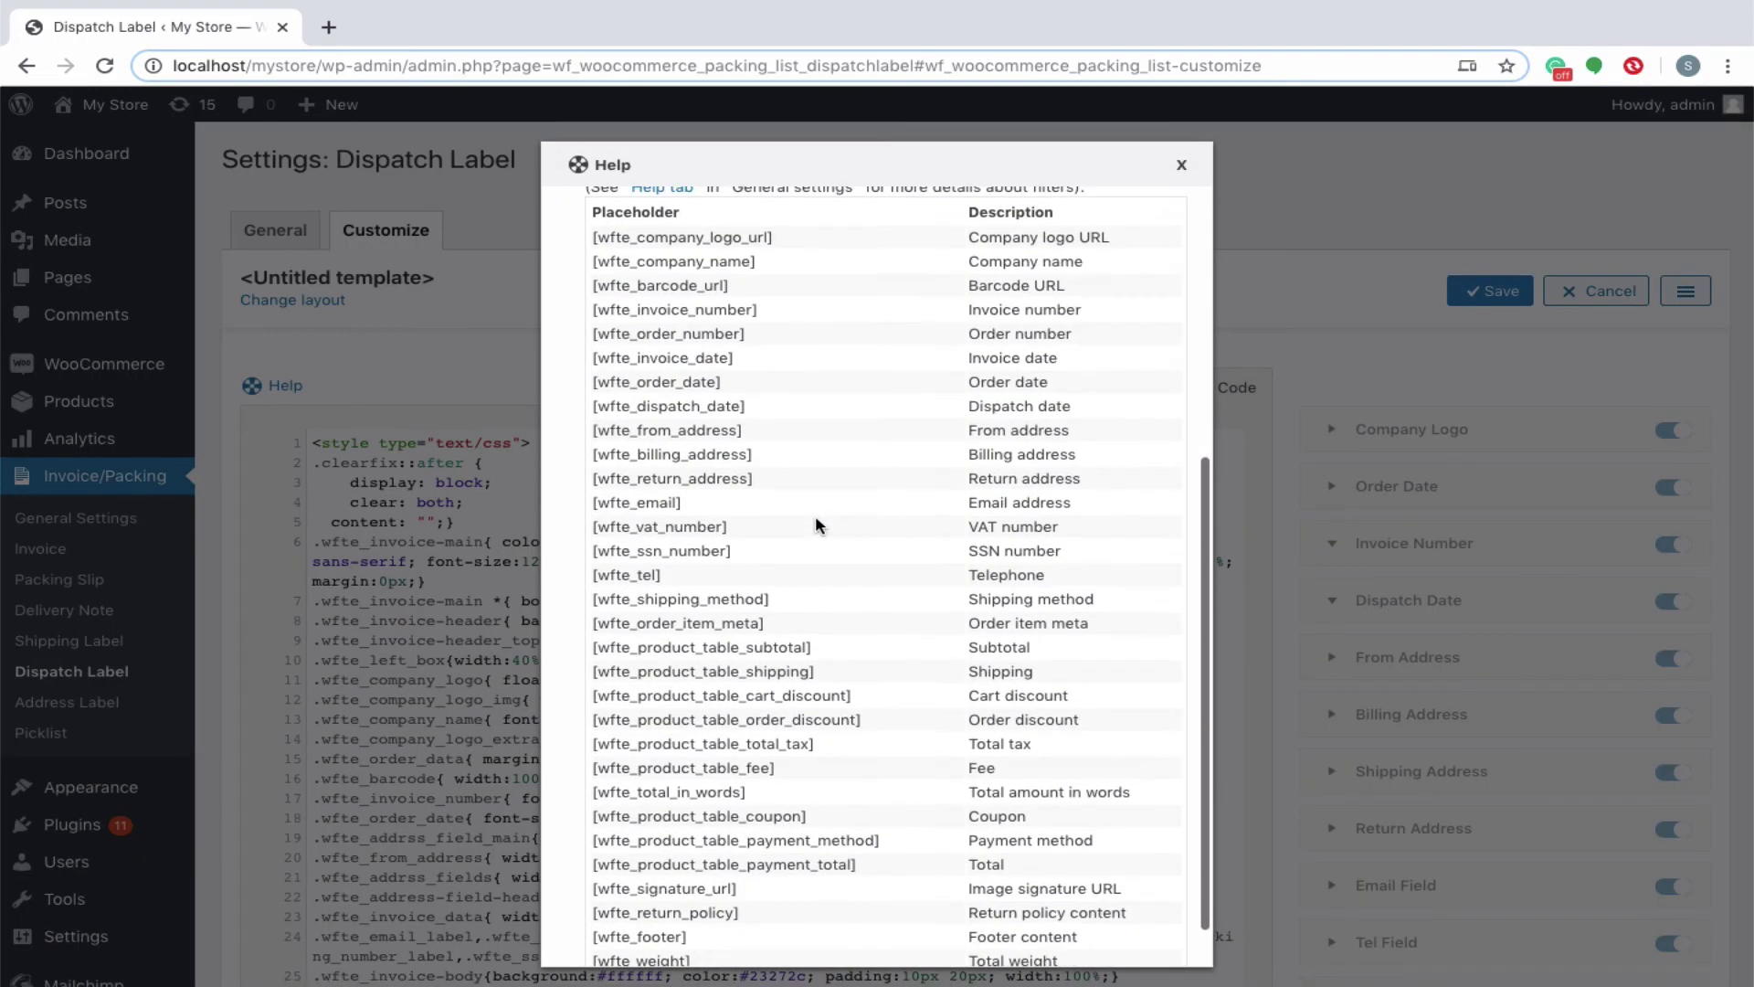
{"action": "scroll", "coordinate": [815, 515], "scroll_direction": "down", "scroll_amount": 1}
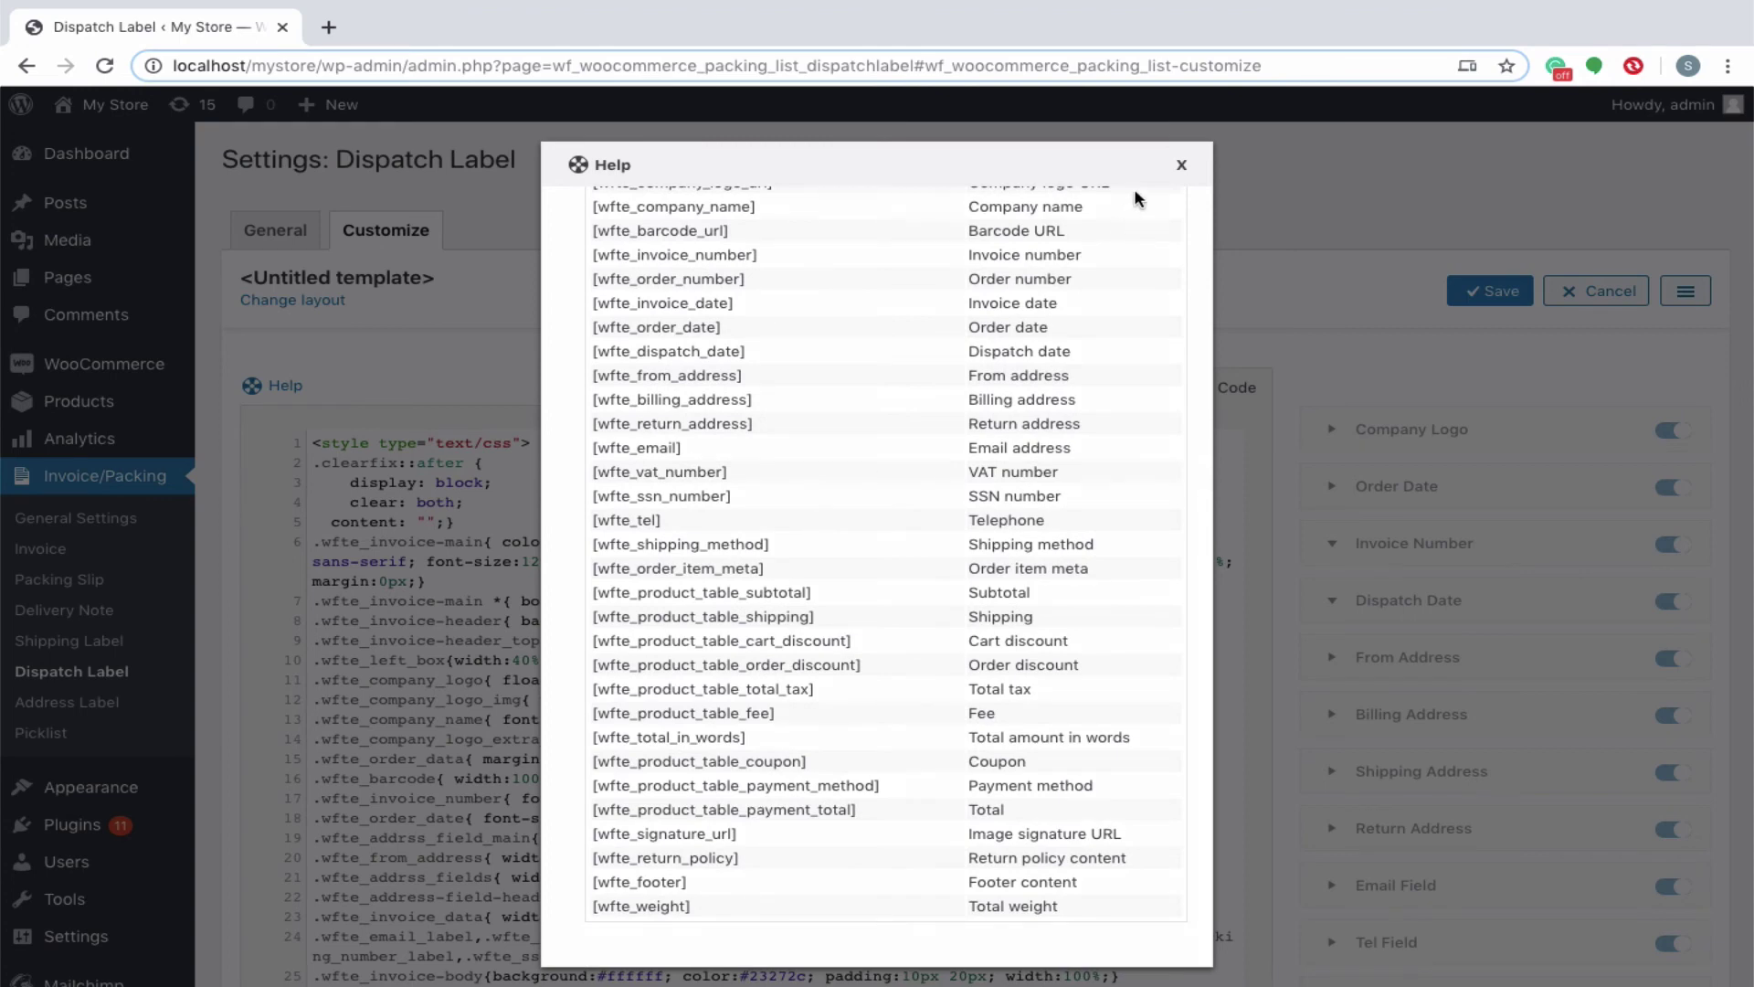
{"action": "left_click", "coordinate": [1183, 169]}
{"action": "left_click", "coordinate": [1160, 389]}
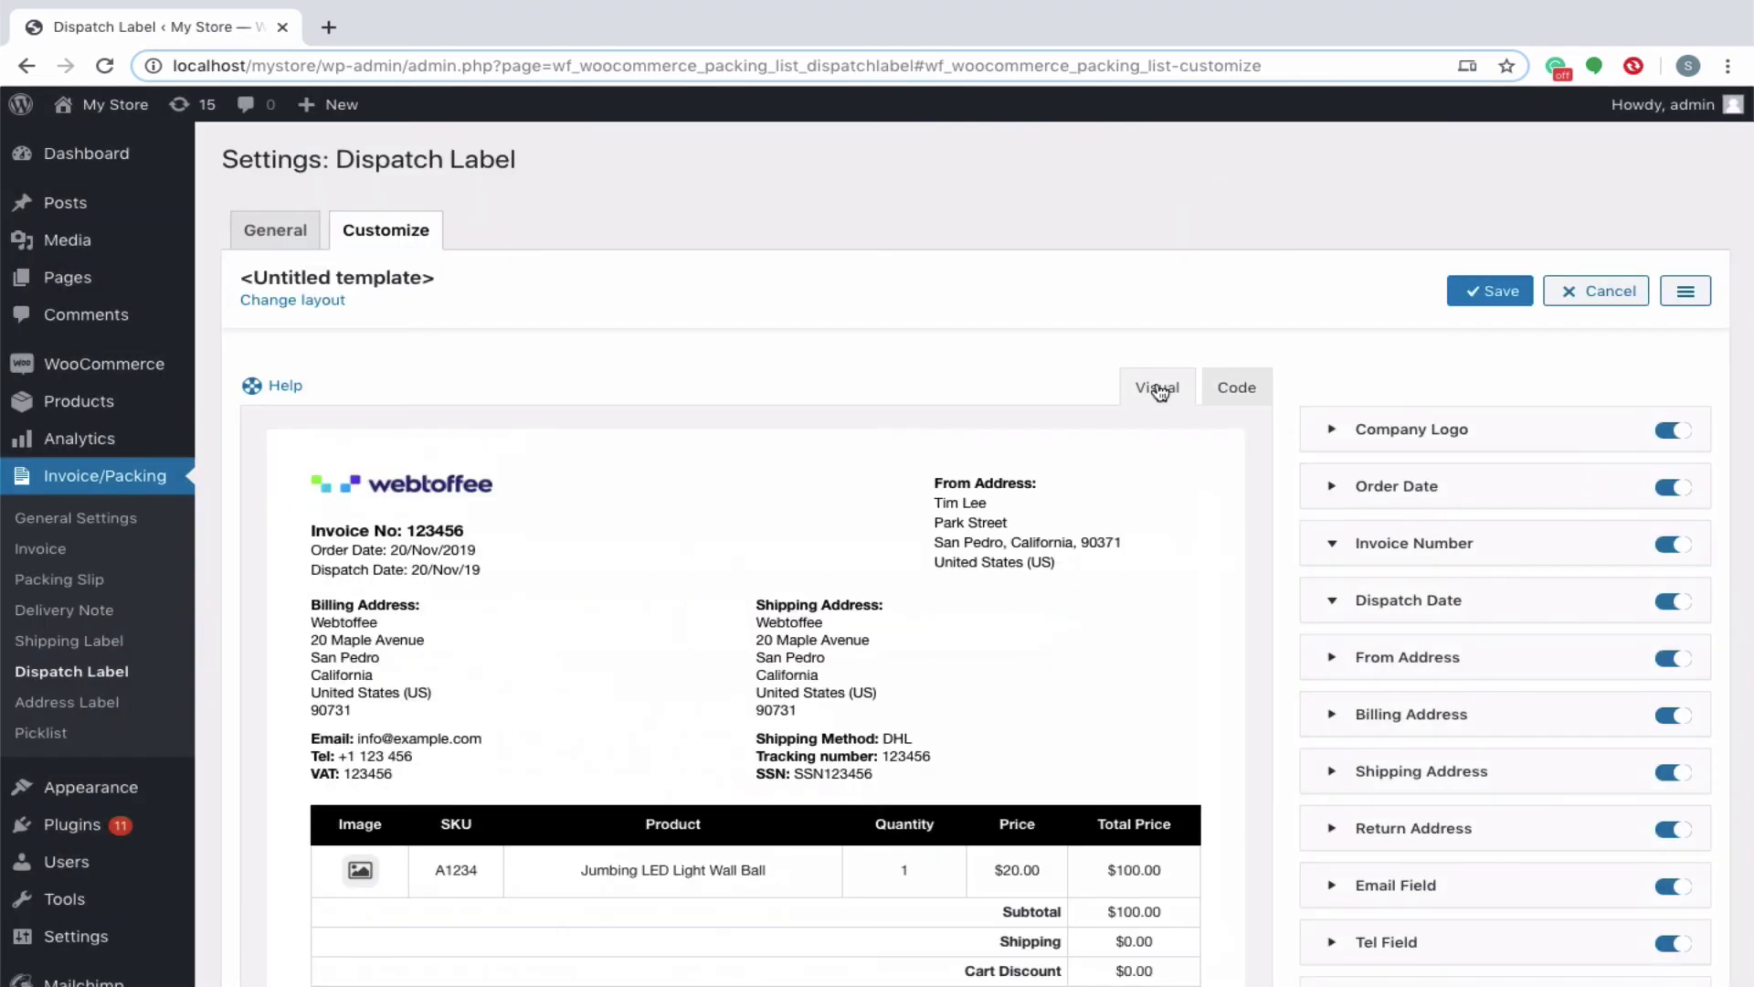
Save the customized dispatch label template under the name My Dispatch Label.
{"action": "left_click", "coordinate": [1497, 291]}
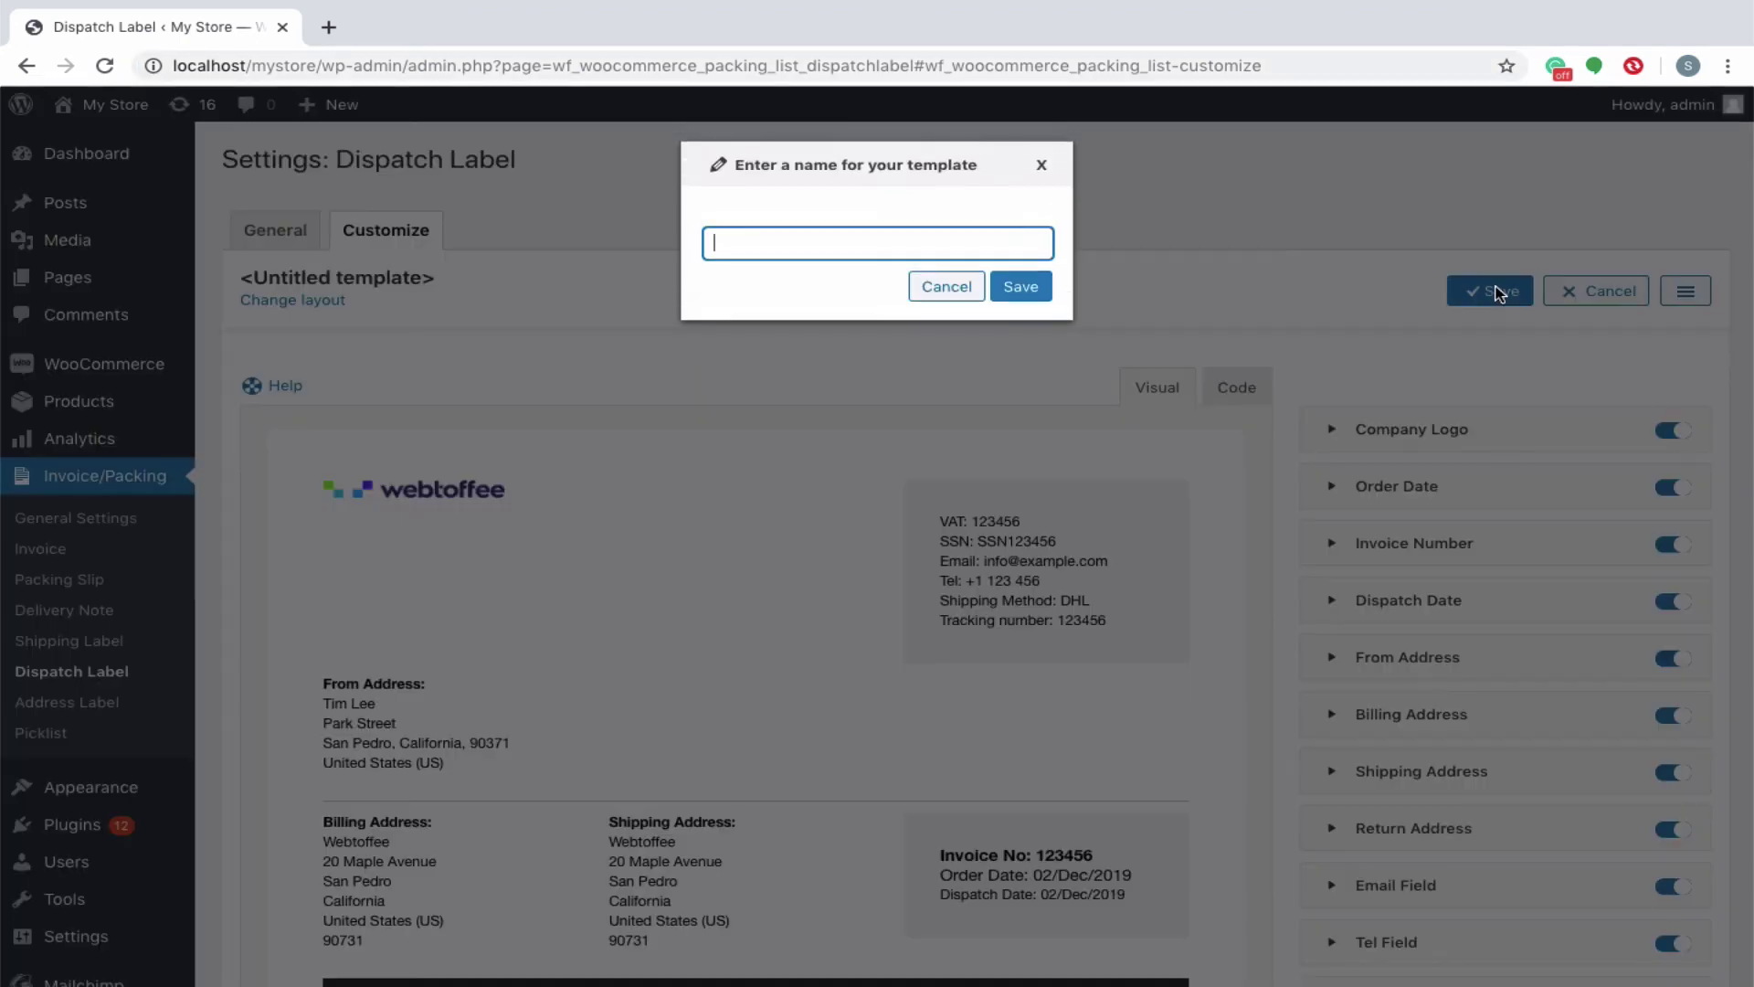
{"action": "type", "text": "My Dispatch Label"}
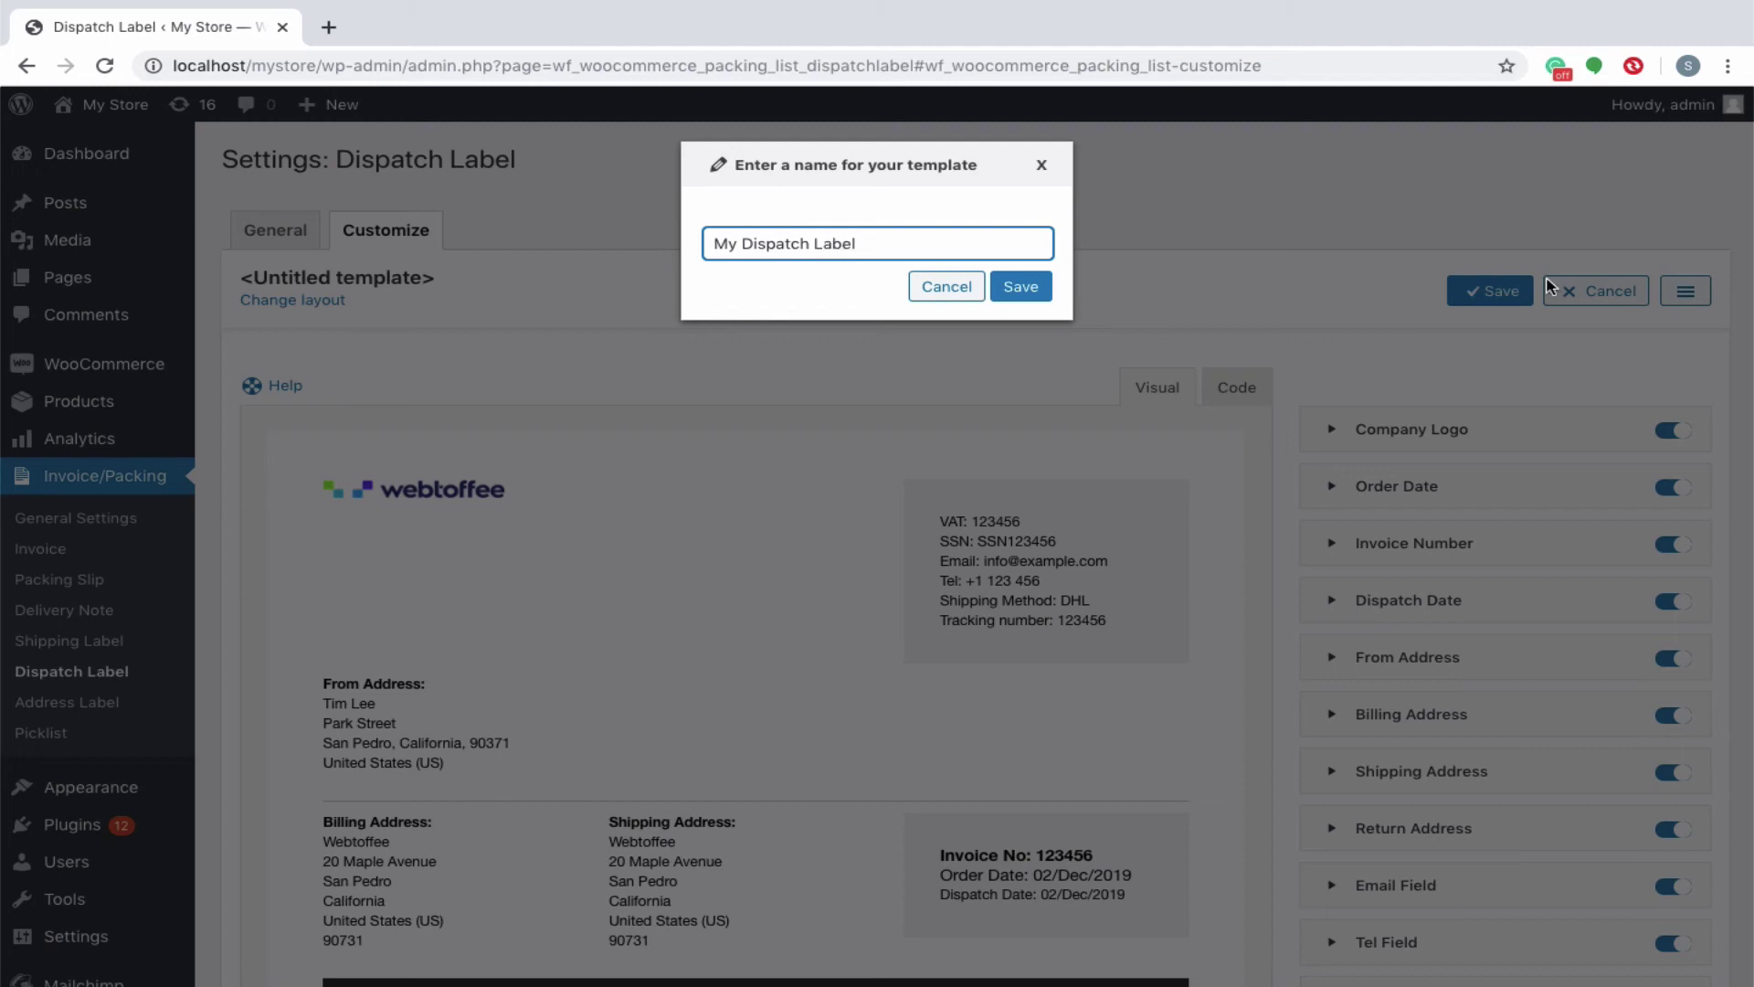
{"action": "left_click", "coordinate": [1019, 286]}
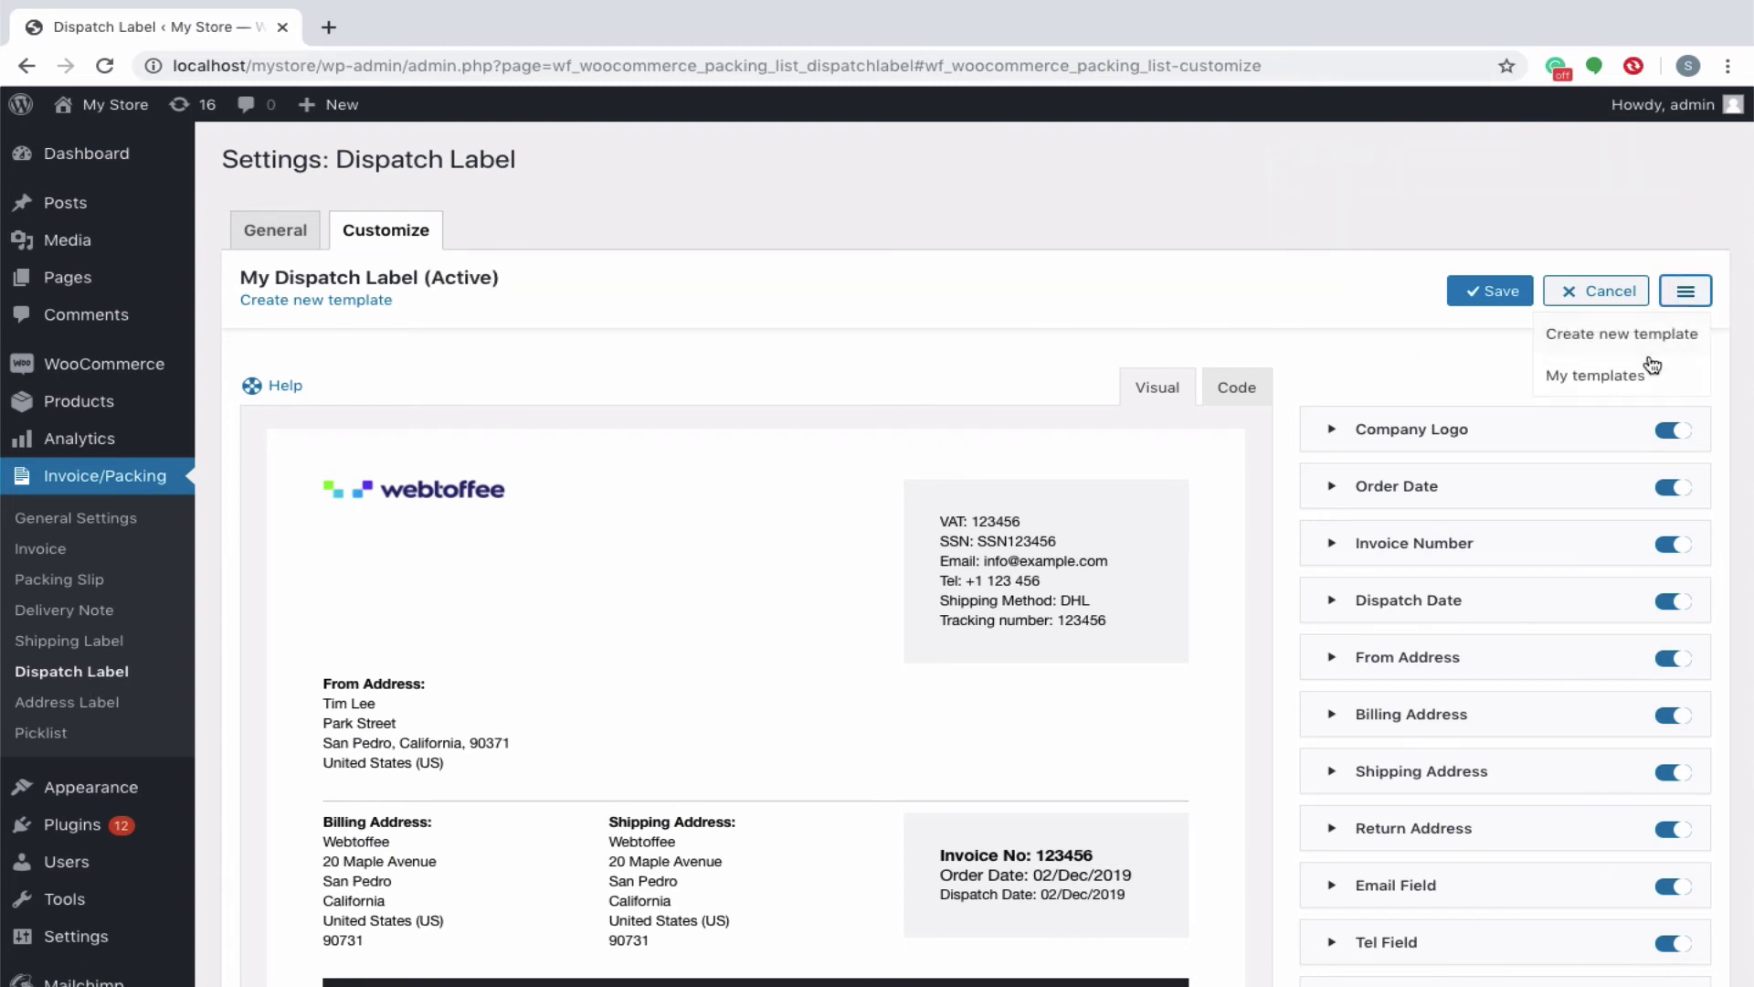
Open Test Template from the saved templates for editing and review its layout.
{"action": "left_click", "coordinate": [1599, 377]}
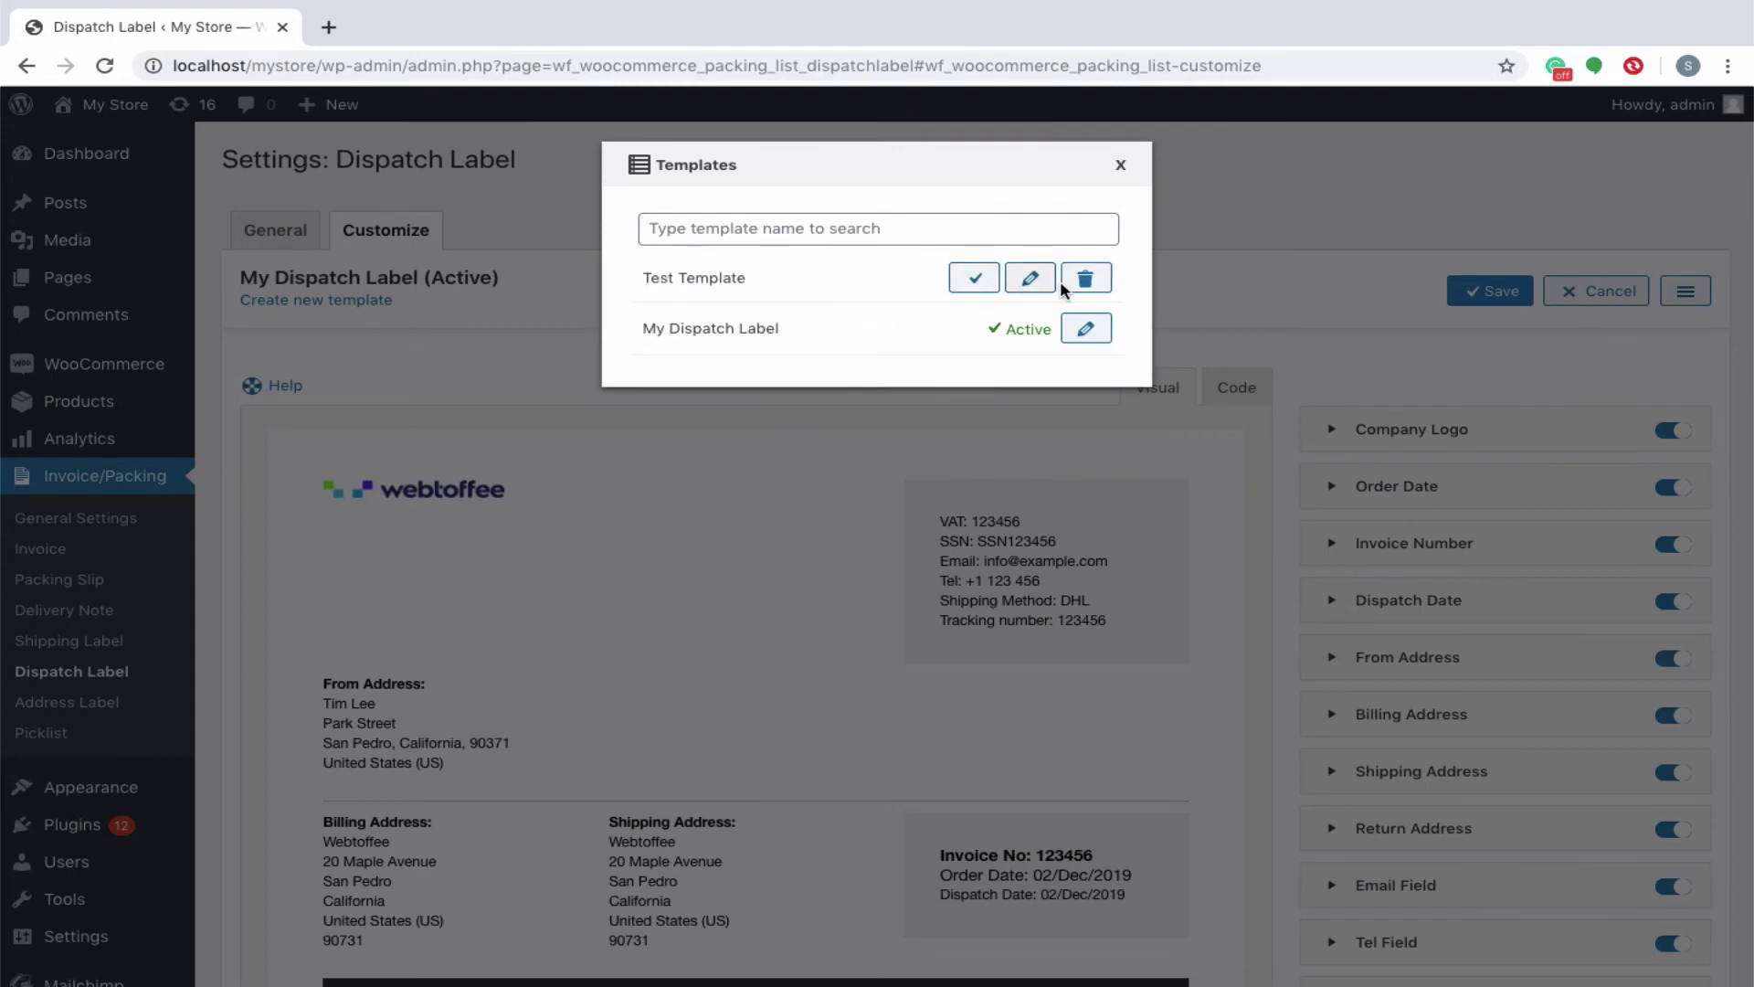
{"action": "left_click", "coordinate": [1031, 280]}
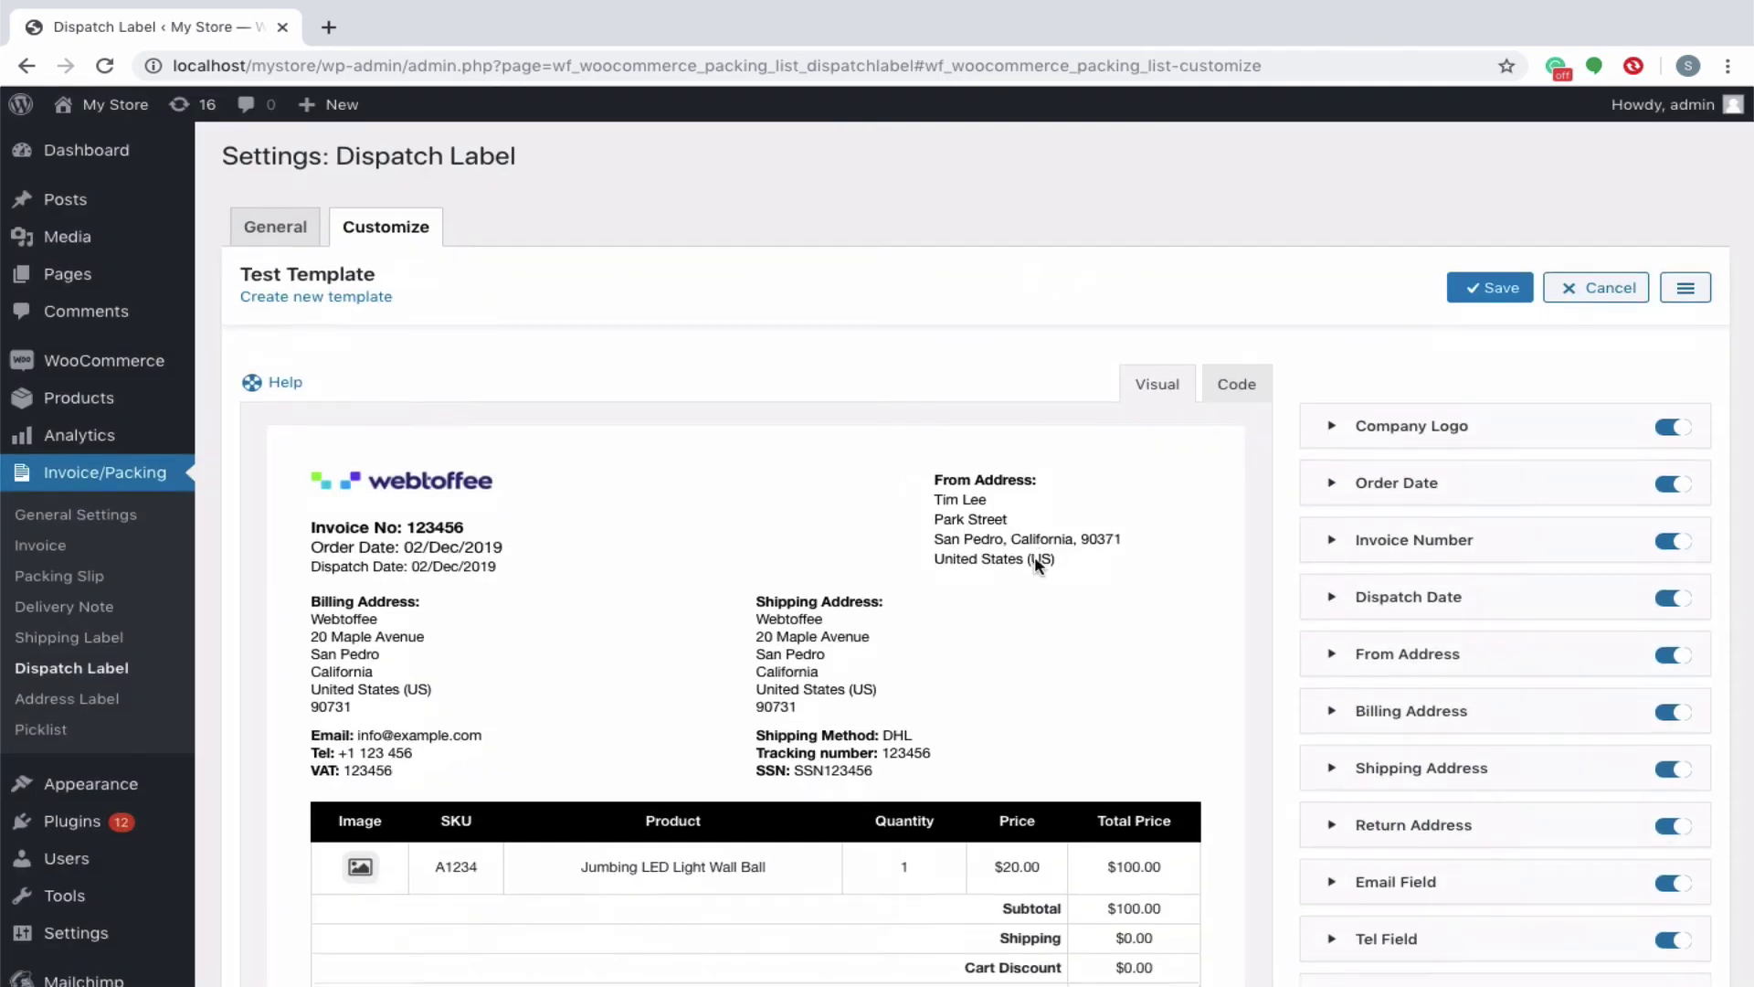
{"action": "scroll", "coordinate": [1034, 556], "scroll_direction": "down", "scroll_amount": 8}
{"action": "scroll", "coordinate": [1035, 559], "scroll_direction": "up", "scroll_amount": 8}
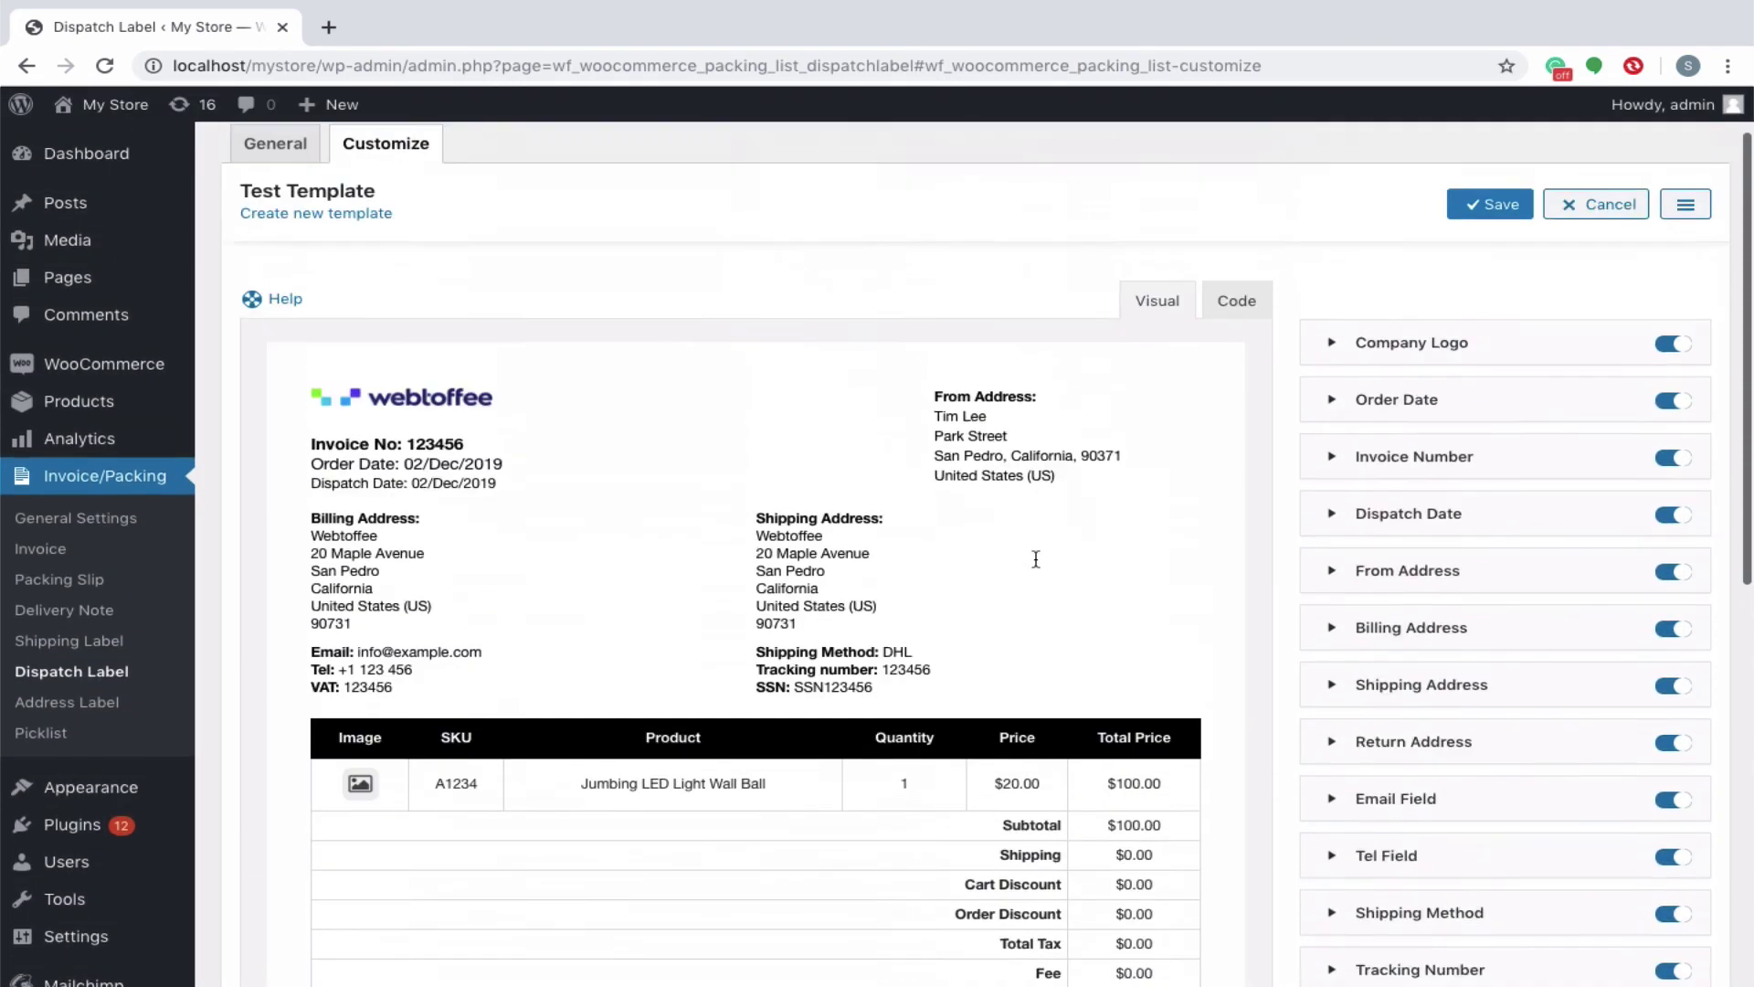
Save Test Template and activate it as the dispatch label template.
{"action": "left_click", "coordinate": [1489, 305]}
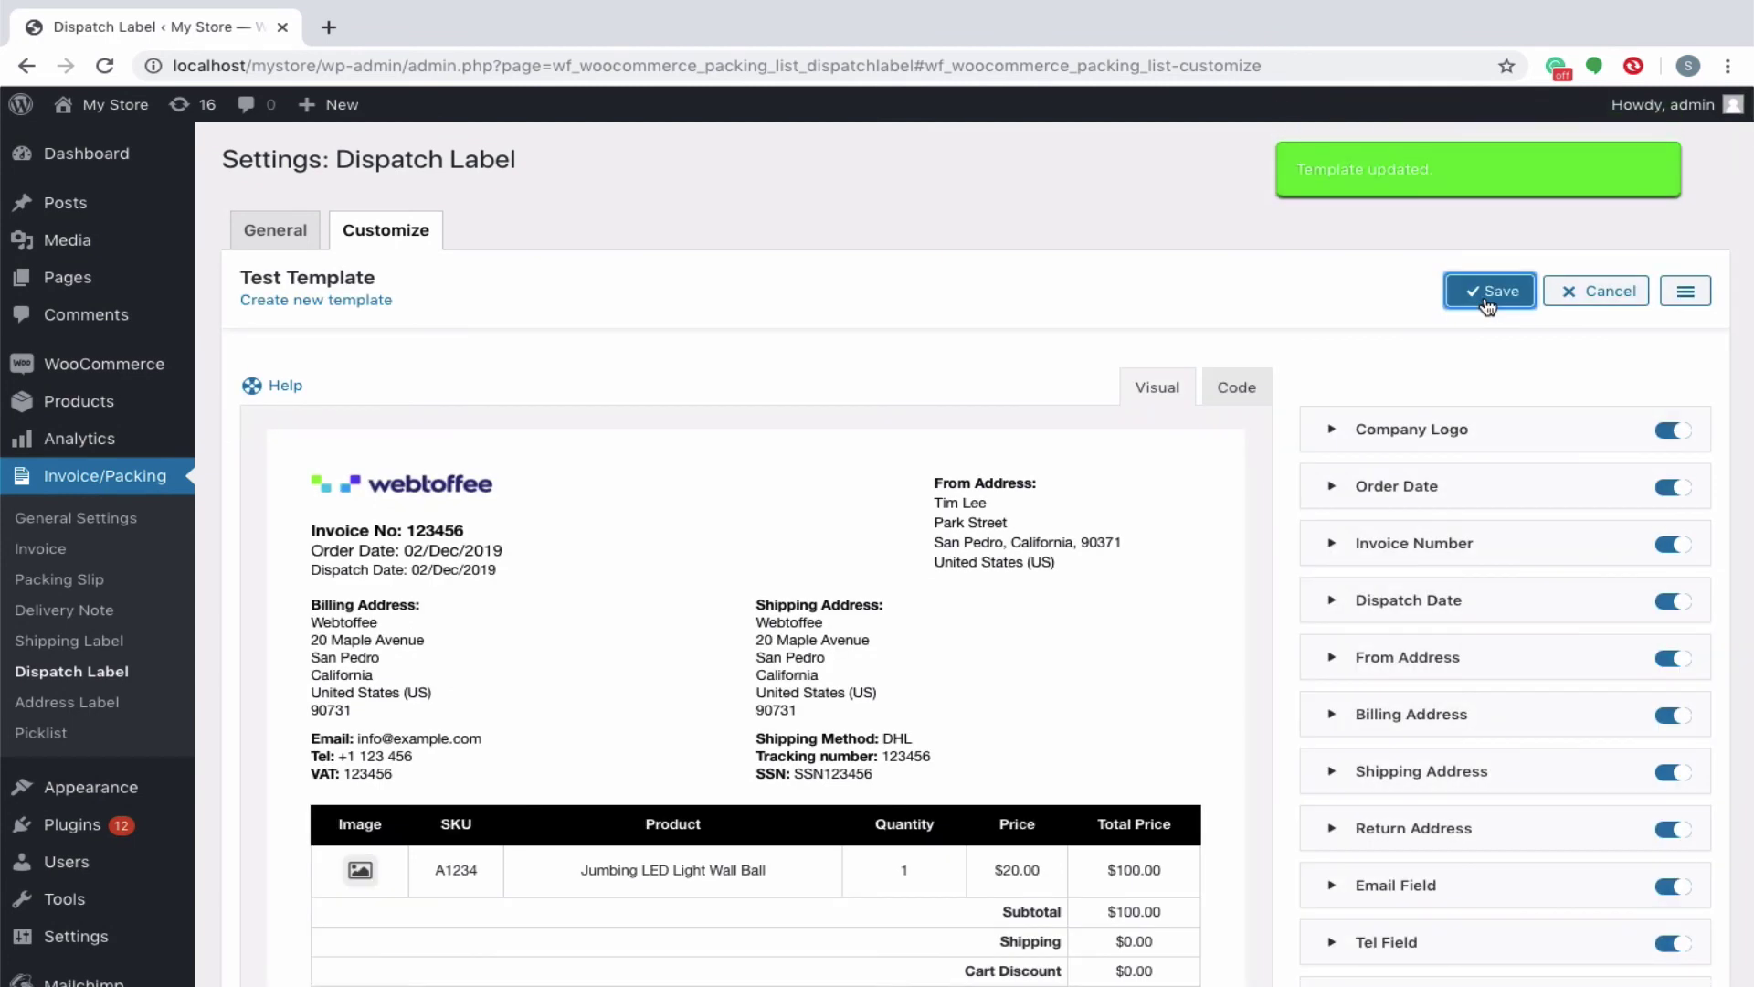
{"action": "left_click", "coordinate": [1690, 300]}
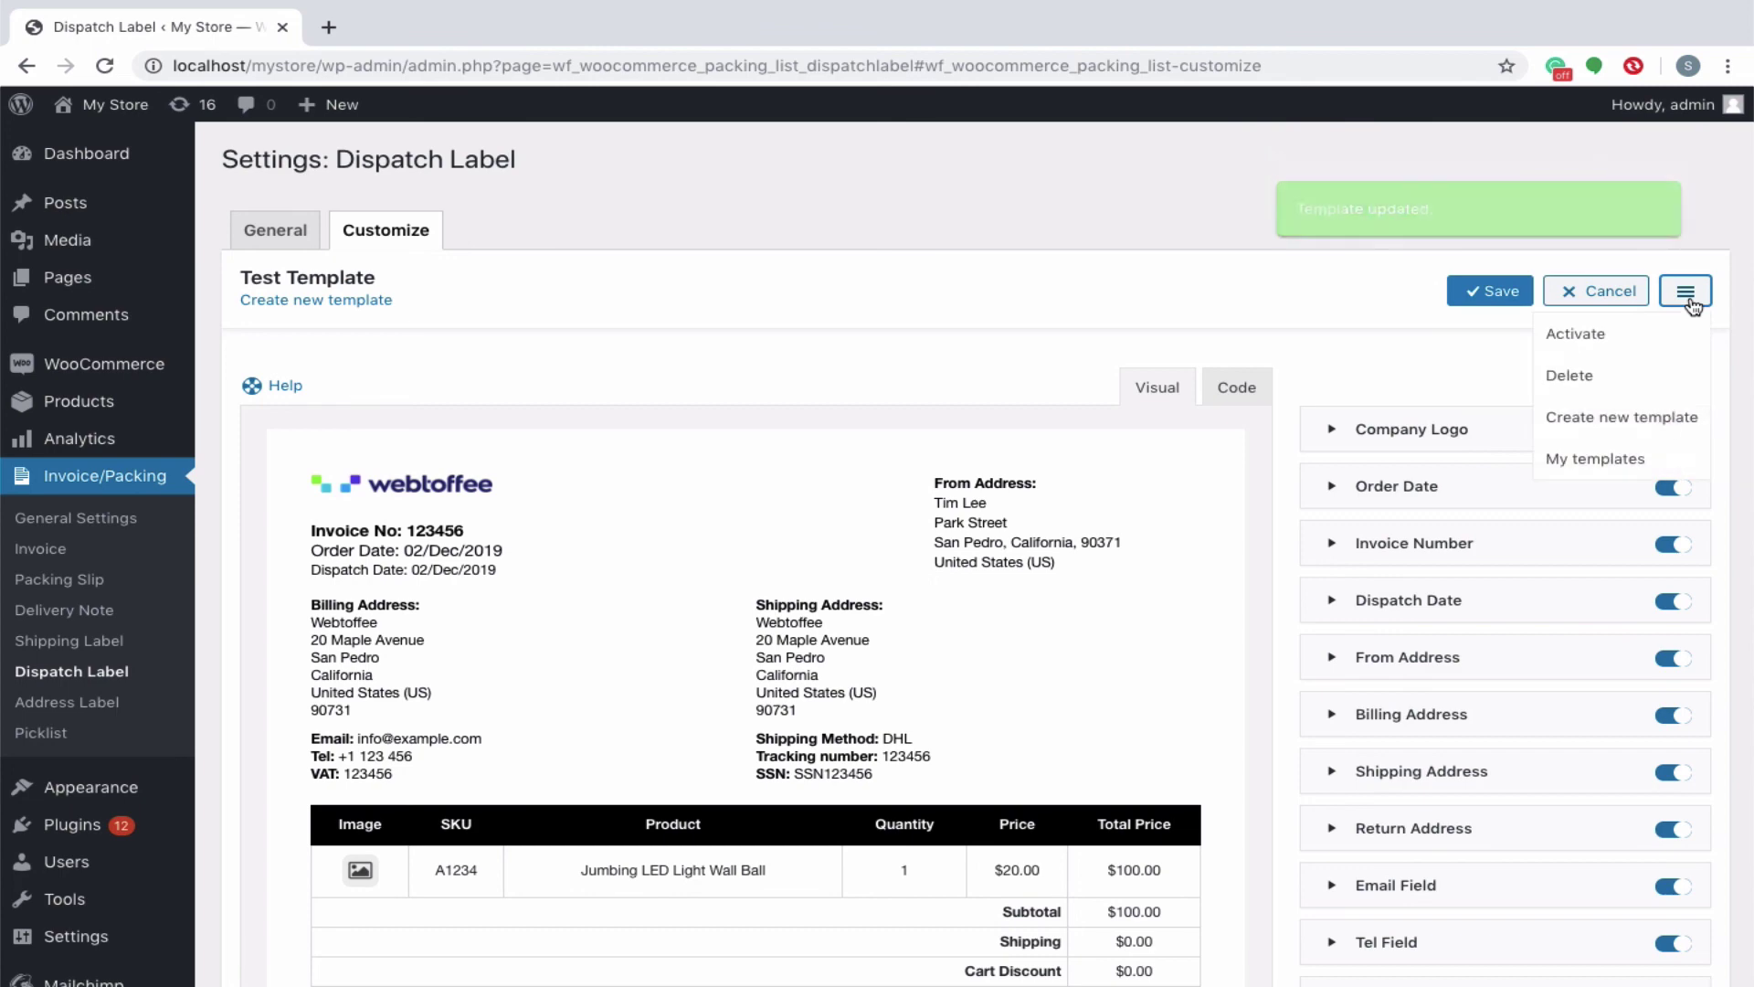
{"action": "left_click", "coordinate": [1588, 340]}
Open the WooCommerce orders in a separate tab and print the dispatch label for the order dated Nov 27, 2019.
{"action": "mouse_move", "coordinate": [165, 366]}
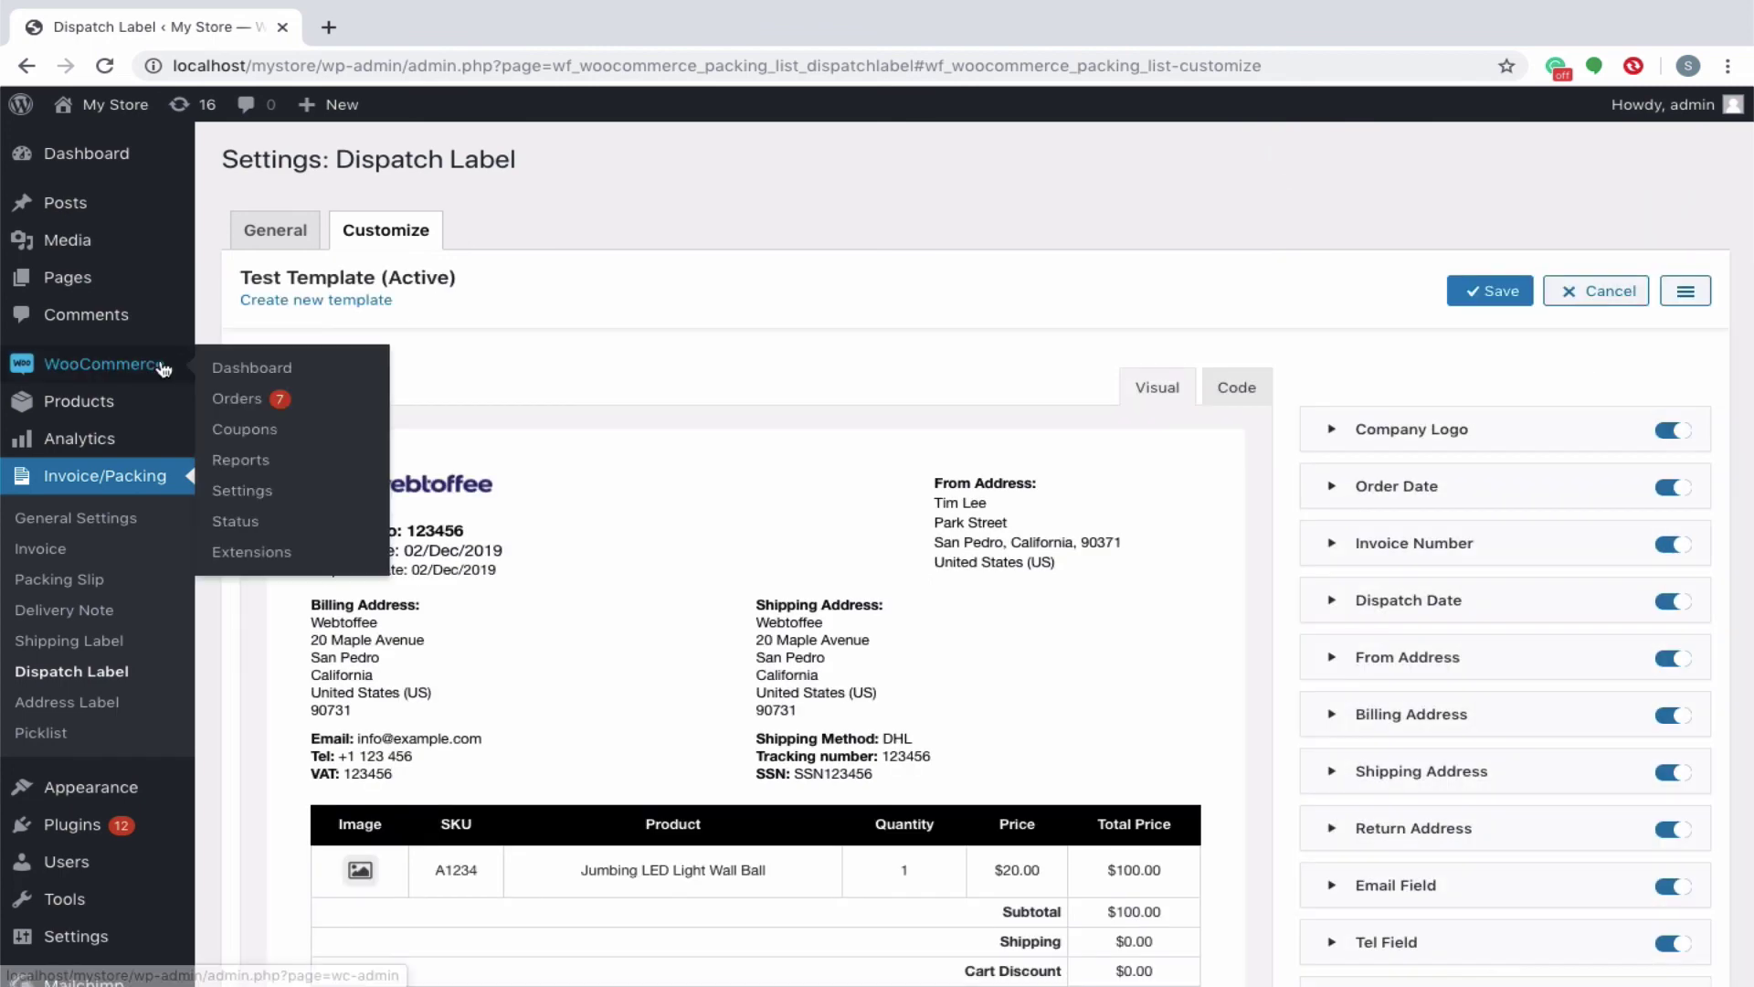
{"action": "left_click", "coordinate": [255, 403], "text": "super"}
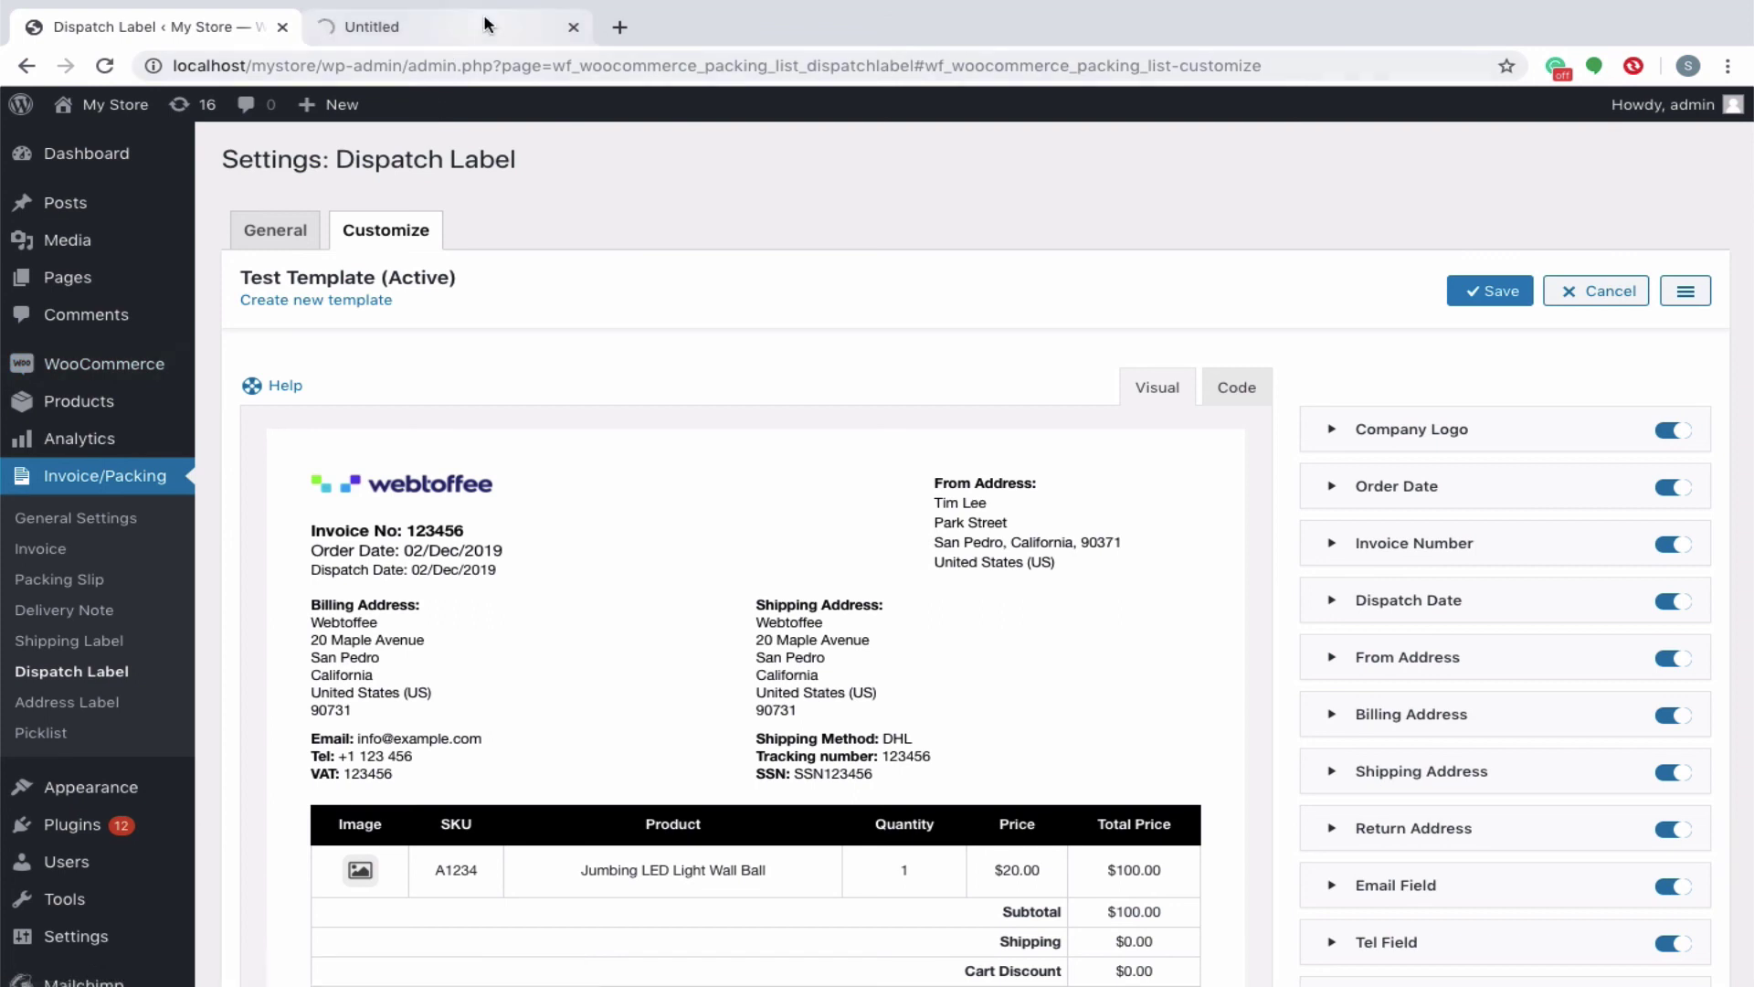
{"action": "left_click", "coordinate": [487, 25]}
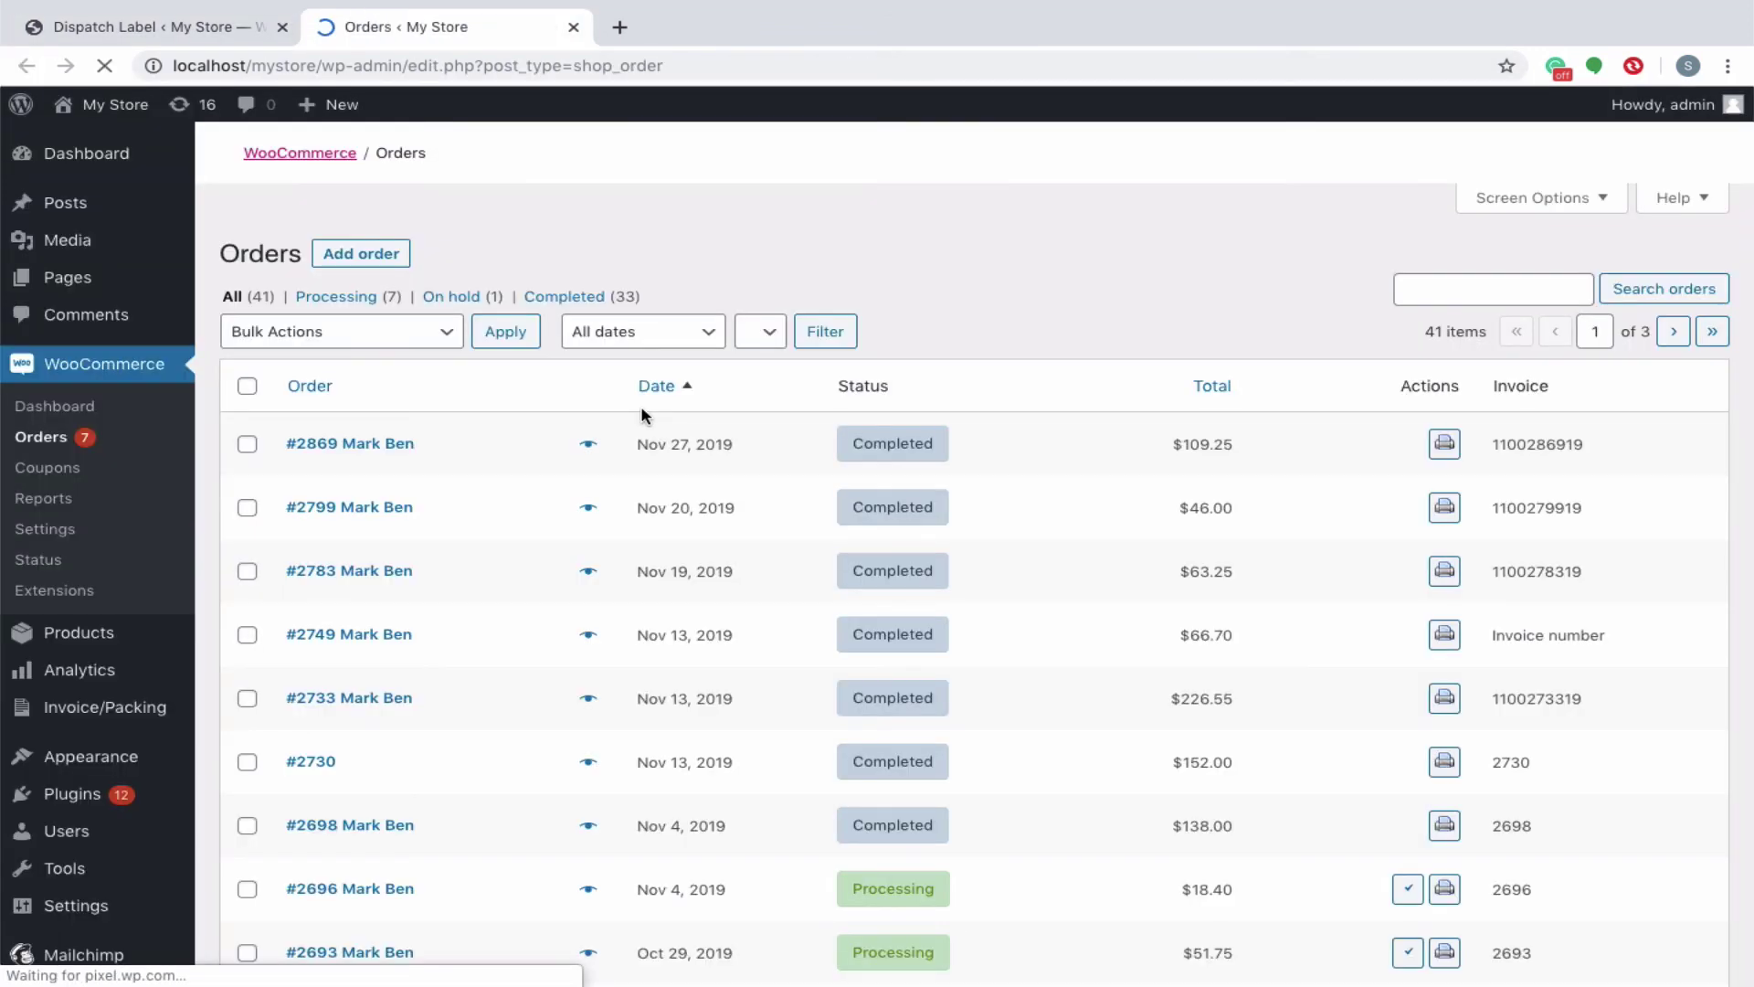
{"action": "left_click", "coordinate": [1448, 454]}
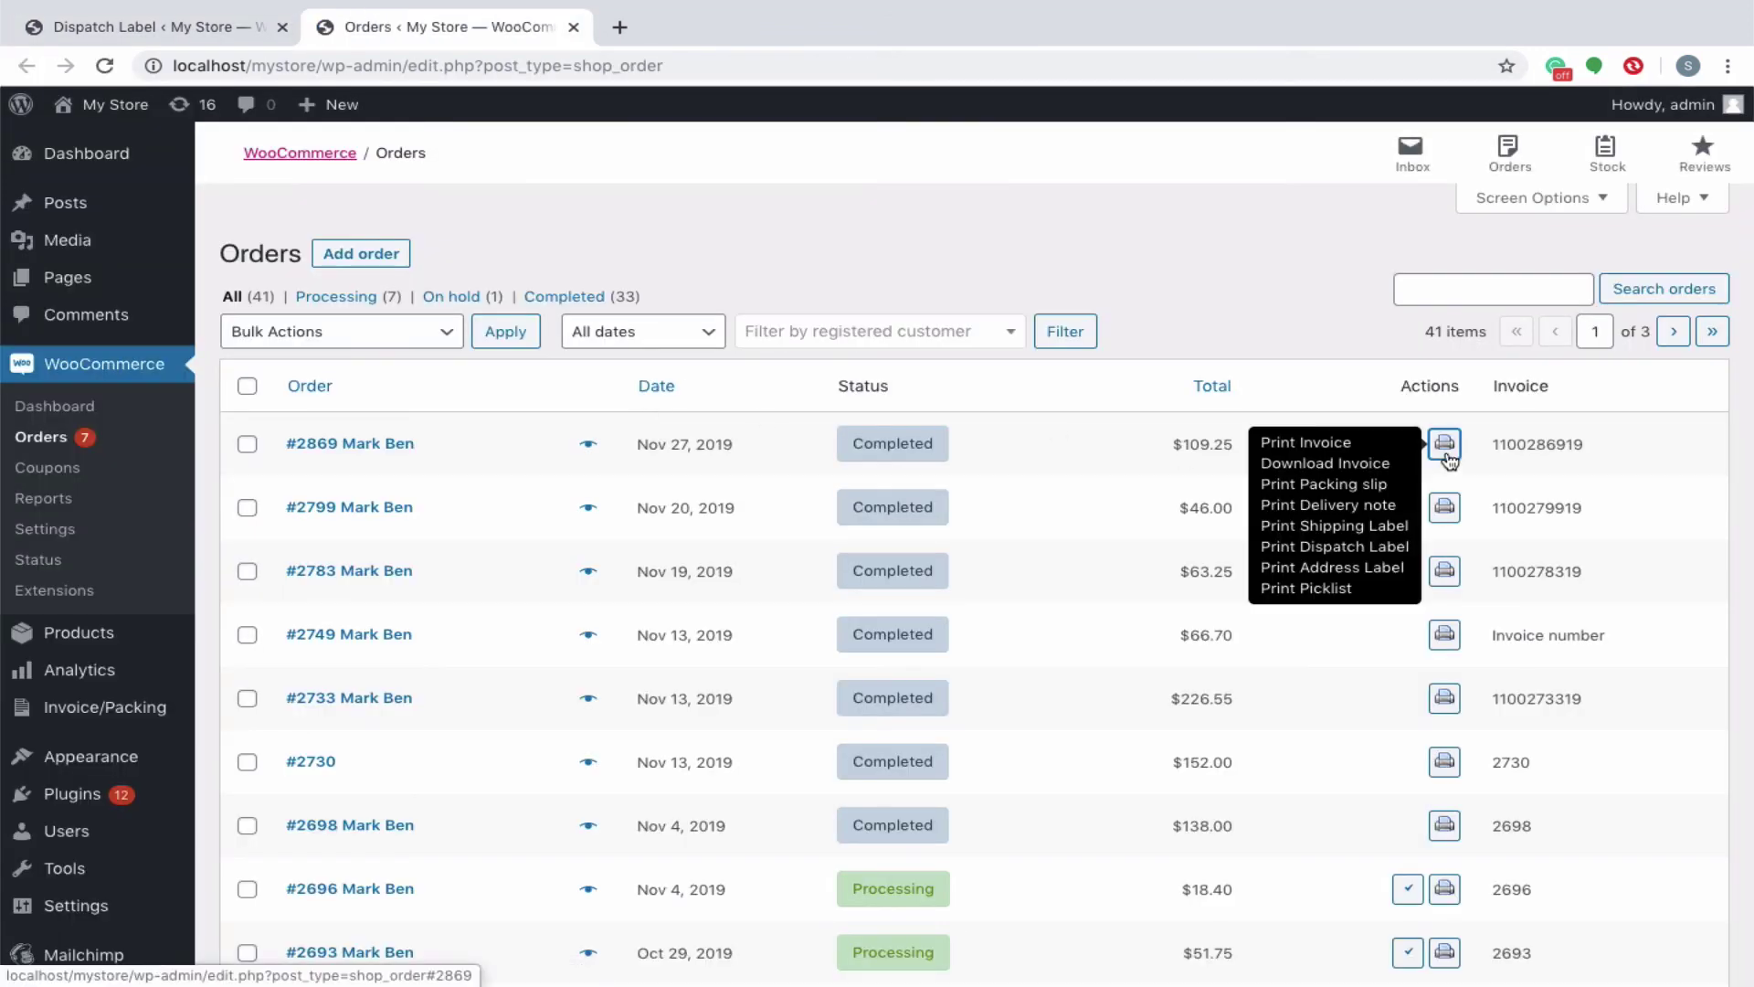
{"action": "left_click", "coordinate": [1334, 547]}
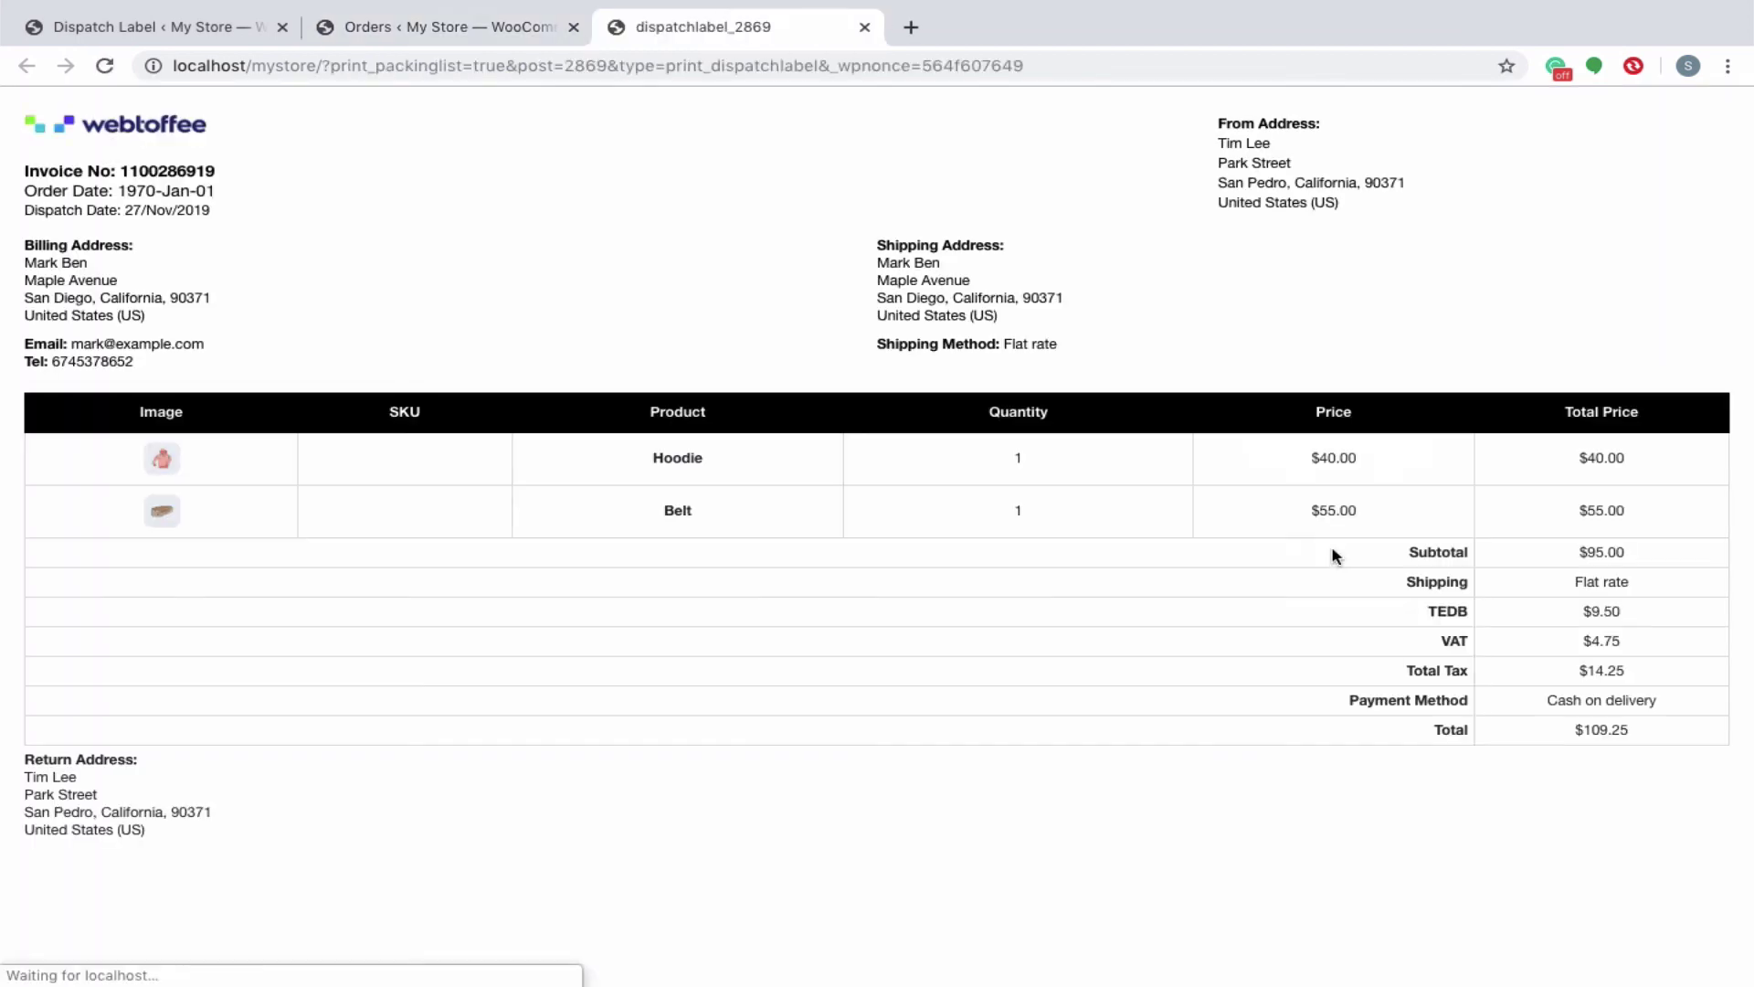